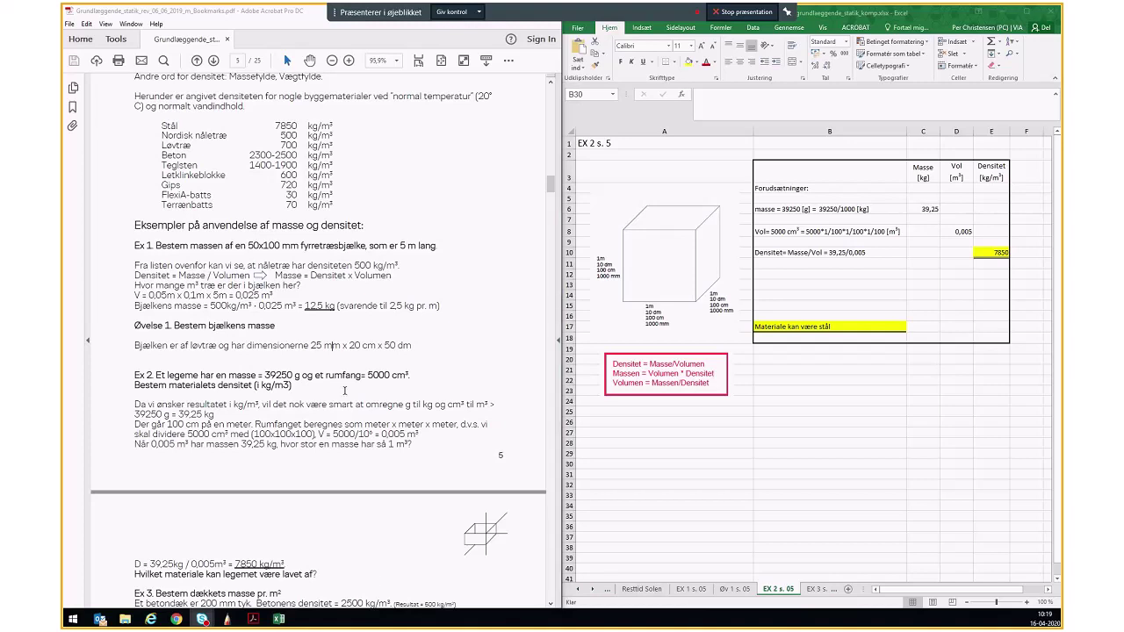
Step: In SketchBook, draw a dashed oval with a leaf-shaped loop and snip it as a screen clip
{"action": "scroll", "coordinate": [344, 391], "scroll_direction": "down", "scroll_amount": 3}
{"action": "scroll", "coordinate": [343, 395], "scroll_direction": "down", "scroll_amount": 4}
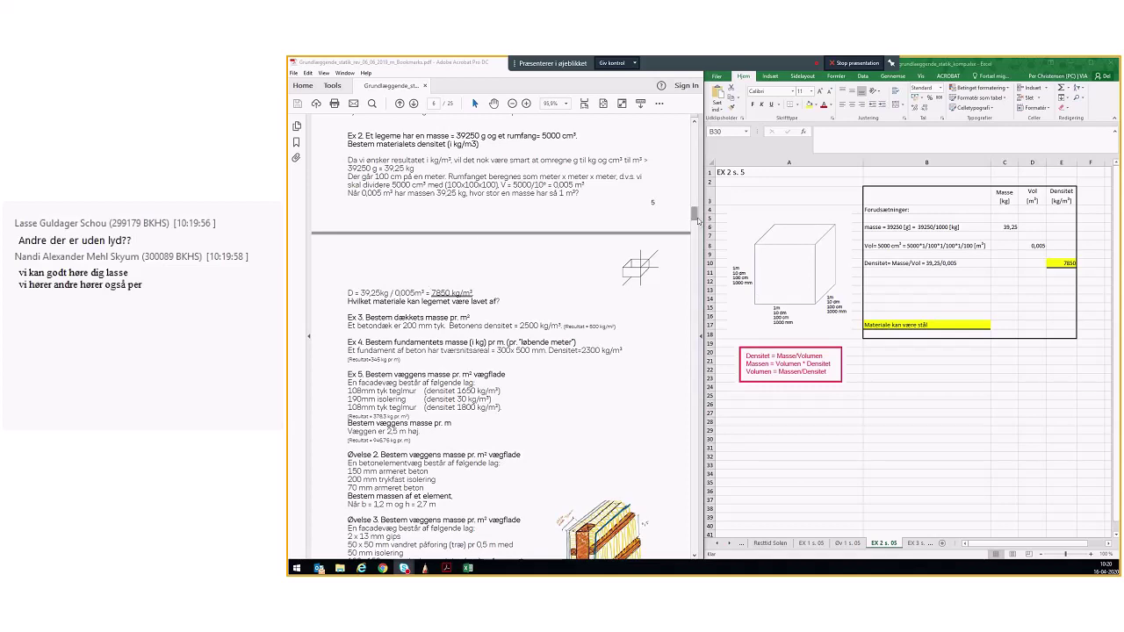
{"action": "scroll", "coordinate": [556, 271], "scroll_direction": "up", "scroll_amount": 2}
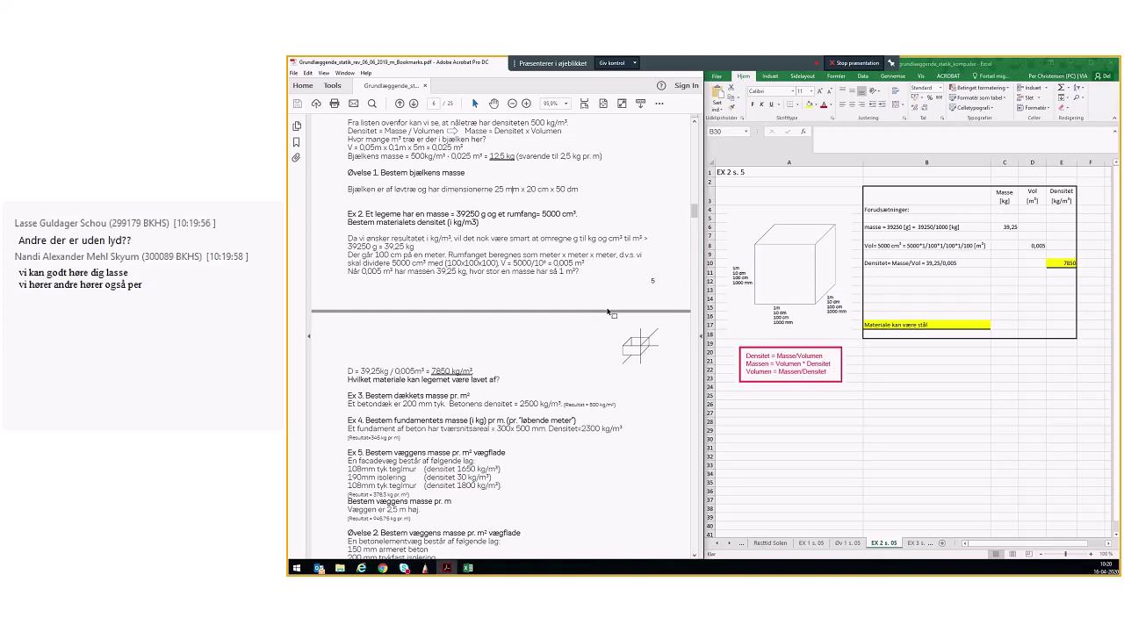
{"action": "scroll", "coordinate": [606, 333], "scroll_direction": "down", "scroll_amount": 1}
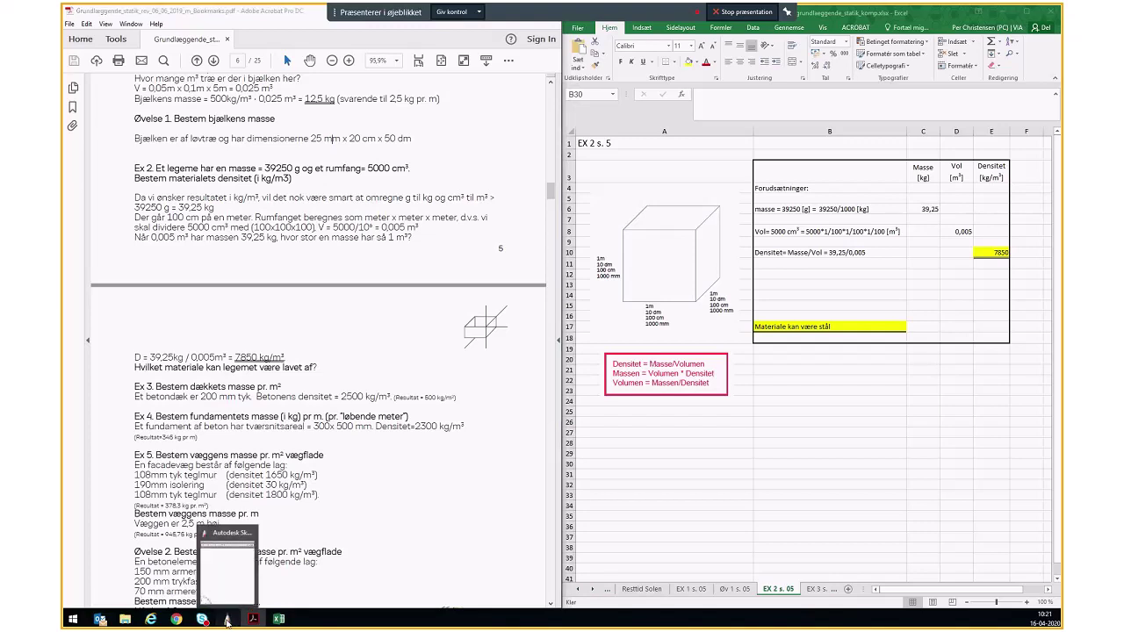
{"action": "left_click", "coordinate": [227, 620]}
{"action": "left_click_drag", "start_coordinate": [765, 339], "coordinate": [817, 307]}
{"action": "left_click_drag", "start_coordinate": [734, 283], "coordinate": [795, 405]}
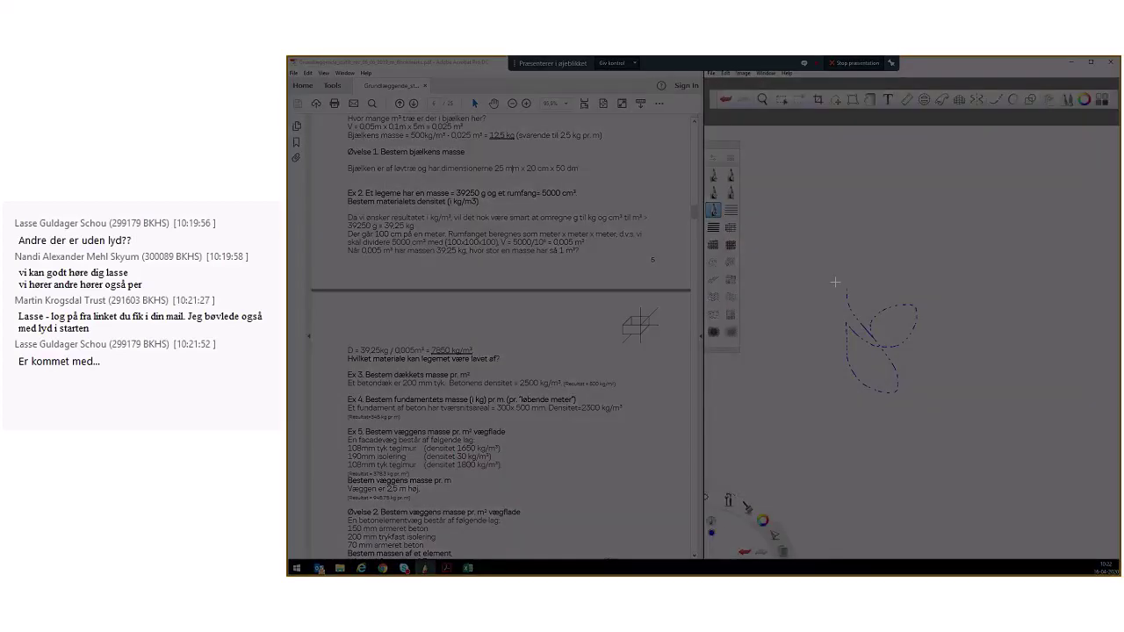
{"action": "left_click_drag", "start_coordinate": [835, 282], "coordinate": [930, 393]}
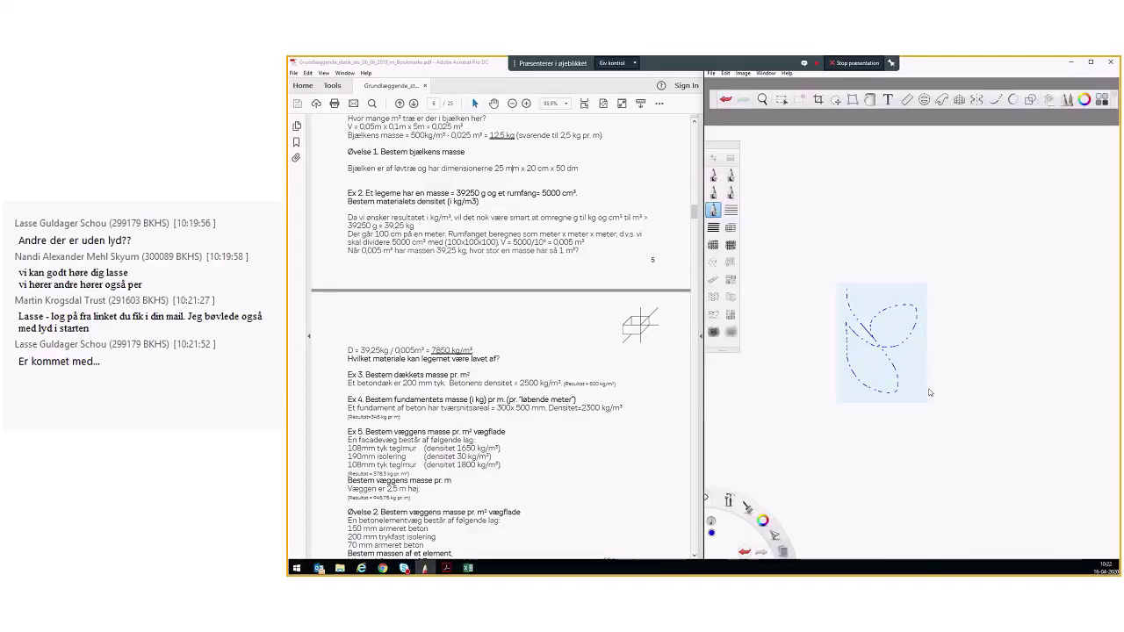
{"action": "left_click", "coordinate": [469, 568]}
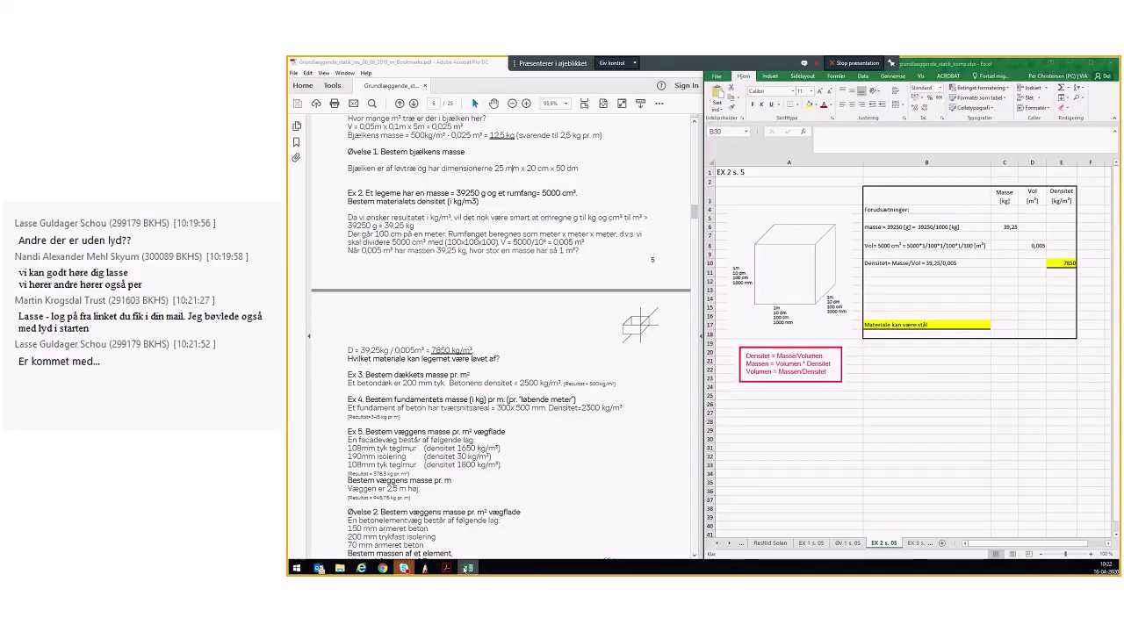
Step: Paste the sketch at B25, delete the picture again, and widen column A slightly
{"action": "left_click", "coordinate": [924, 394]}
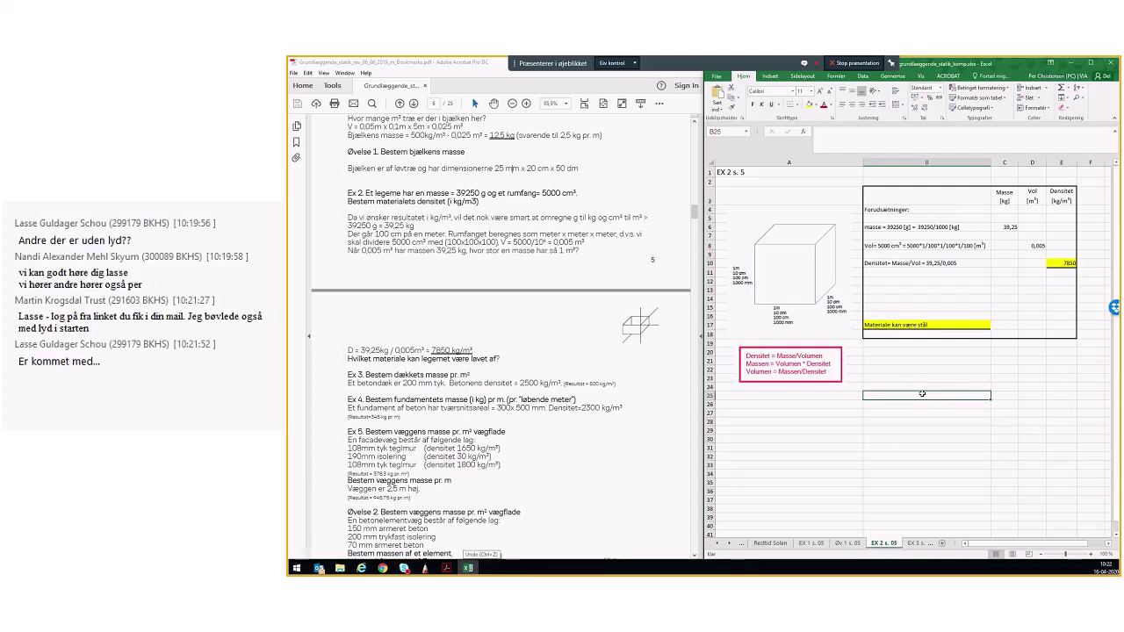
{"action": "key", "text": "ctrl+v"}
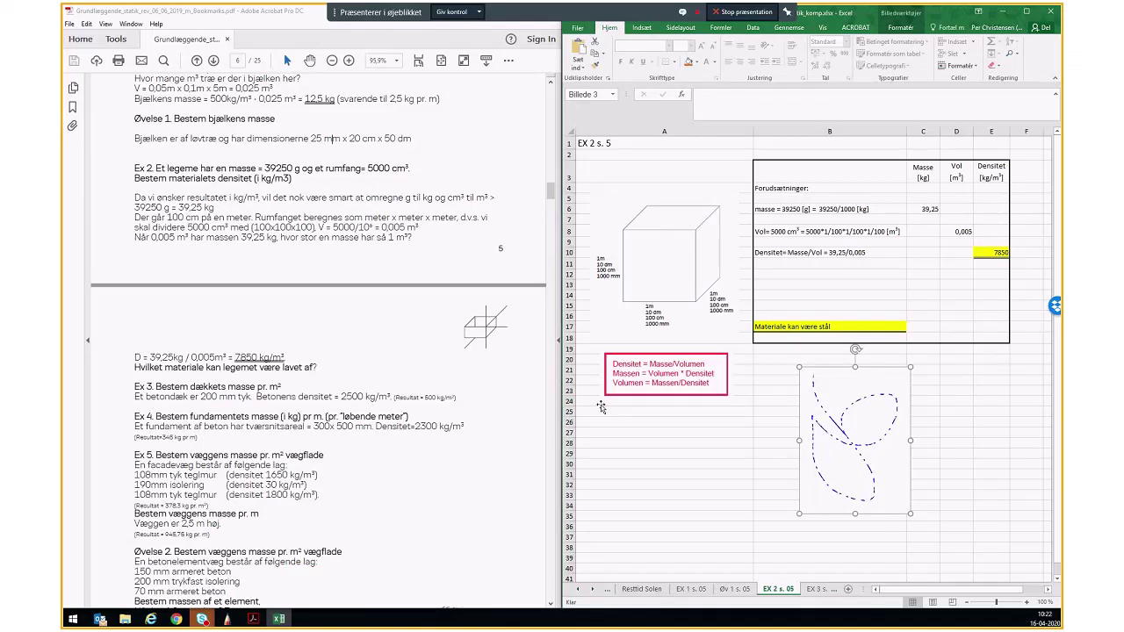
{"action": "left_click", "coordinate": [817, 448]}
{"action": "left_click", "coordinate": [828, 461]}
{"action": "key", "text": "Delete"}
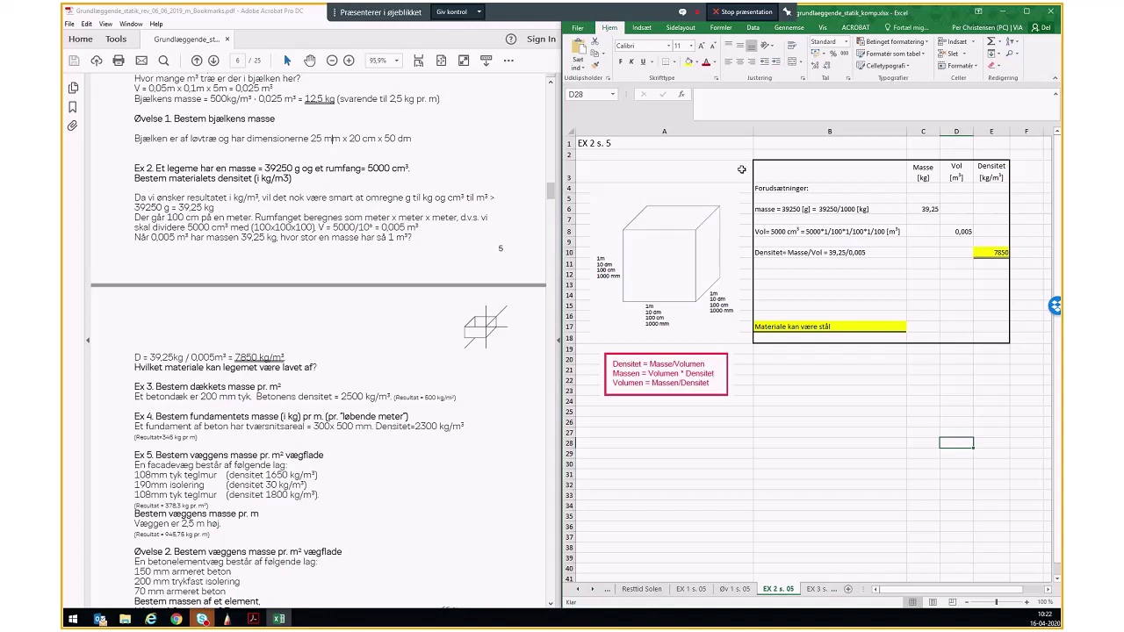
{"action": "left_click_drag", "start_coordinate": [754, 129], "coordinate": [754, 130]}
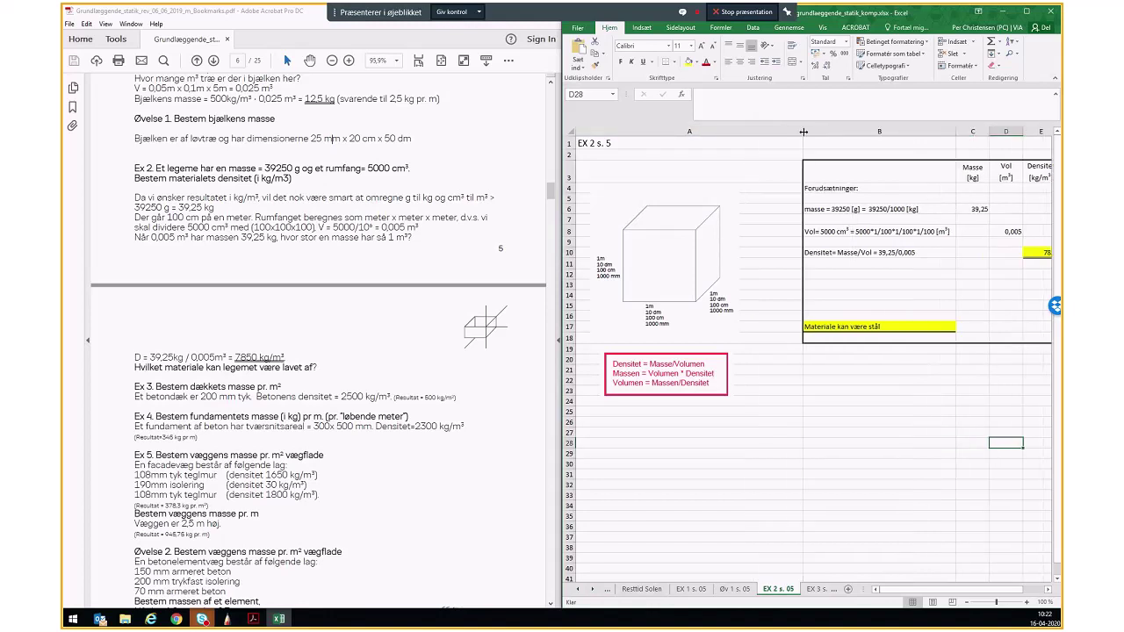
{"action": "left_click_drag", "start_coordinate": [804, 132], "coordinate": [762, 132]}
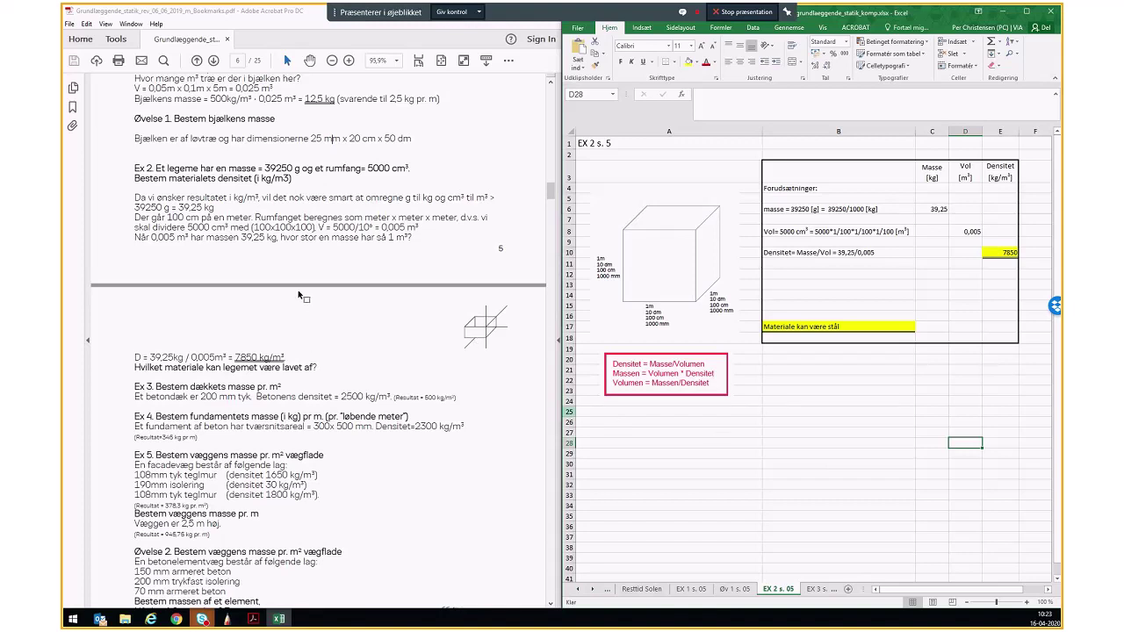
{"action": "scroll", "coordinate": [298, 294], "scroll_direction": "up", "scroll_amount": 1}
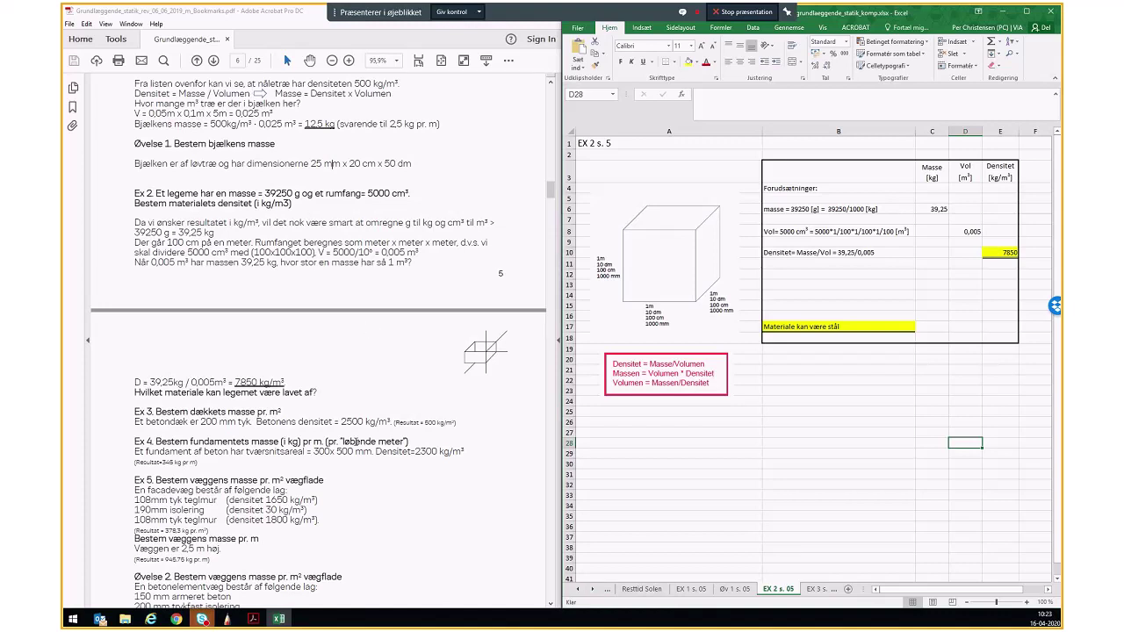
{"action": "scroll", "coordinate": [358, 448], "scroll_direction": "down", "scroll_amount": 1}
{"action": "scroll", "coordinate": [357, 448], "scroll_direction": "down", "scroll_amount": 2}
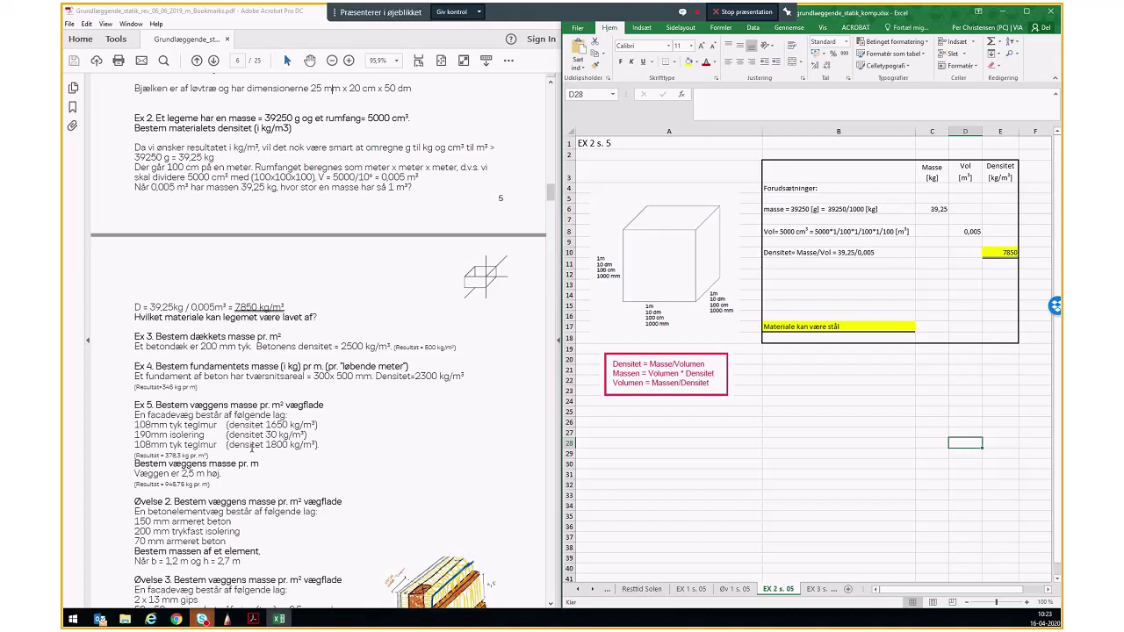
{"action": "scroll", "coordinate": [257, 438], "scroll_direction": "down", "scroll_amount": 1}
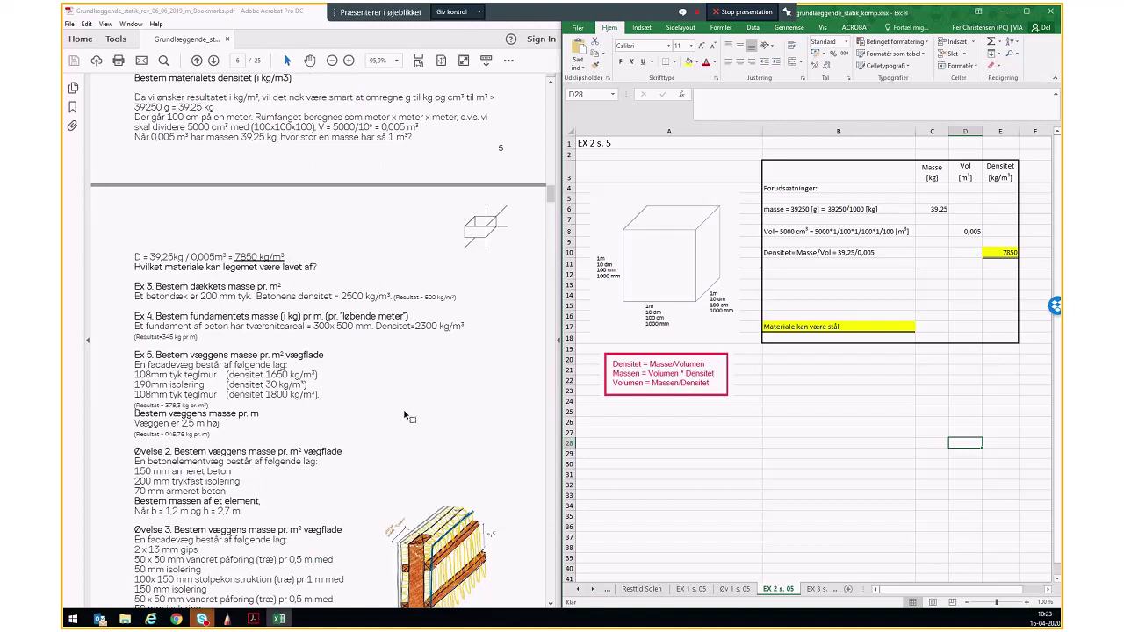
{"action": "scroll", "coordinate": [406, 415], "scroll_direction": "down", "scroll_amount": 1}
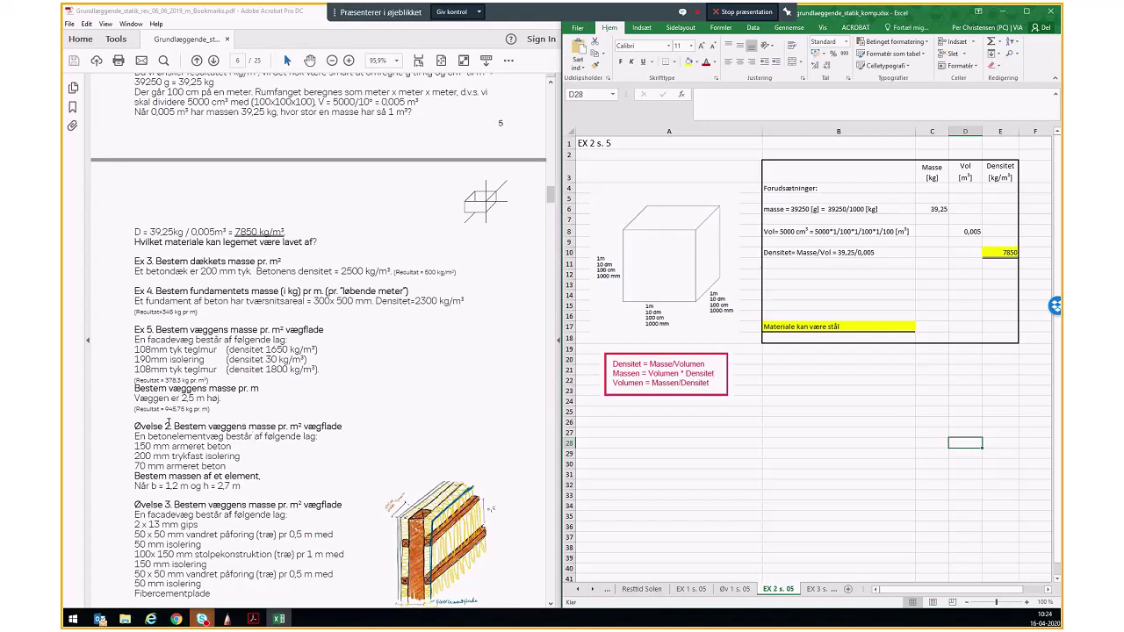
{"action": "scroll", "coordinate": [312, 420], "scroll_direction": "down", "scroll_amount": 3}
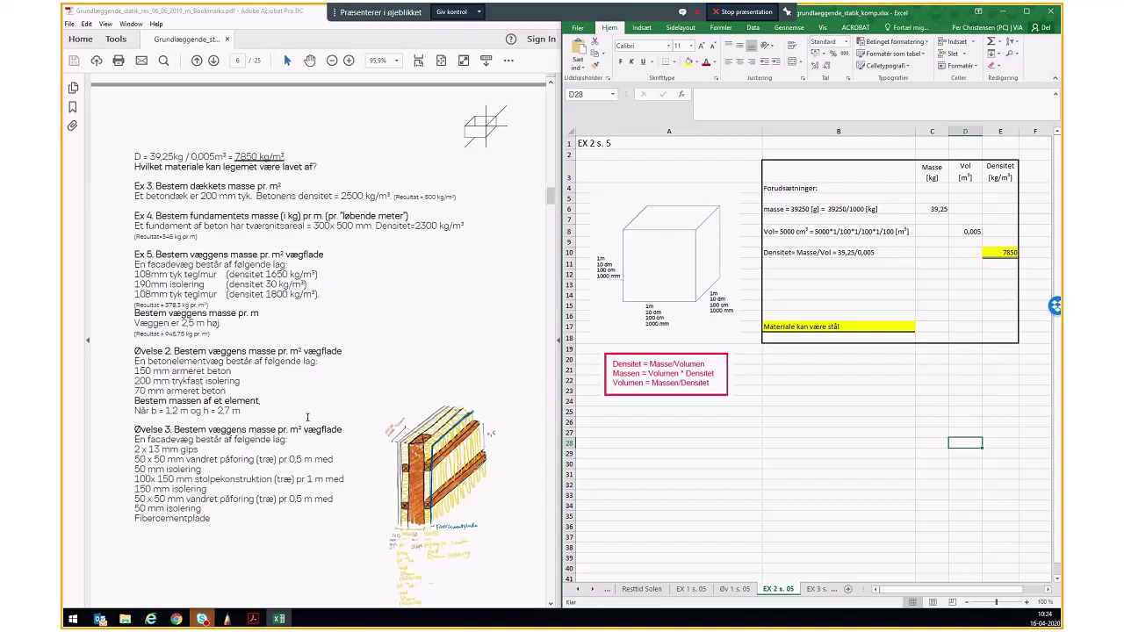
{"action": "scroll", "coordinate": [304, 413], "scroll_direction": "down", "scroll_amount": 2}
{"action": "scroll", "coordinate": [304, 413], "scroll_direction": "down", "scroll_amount": 10}
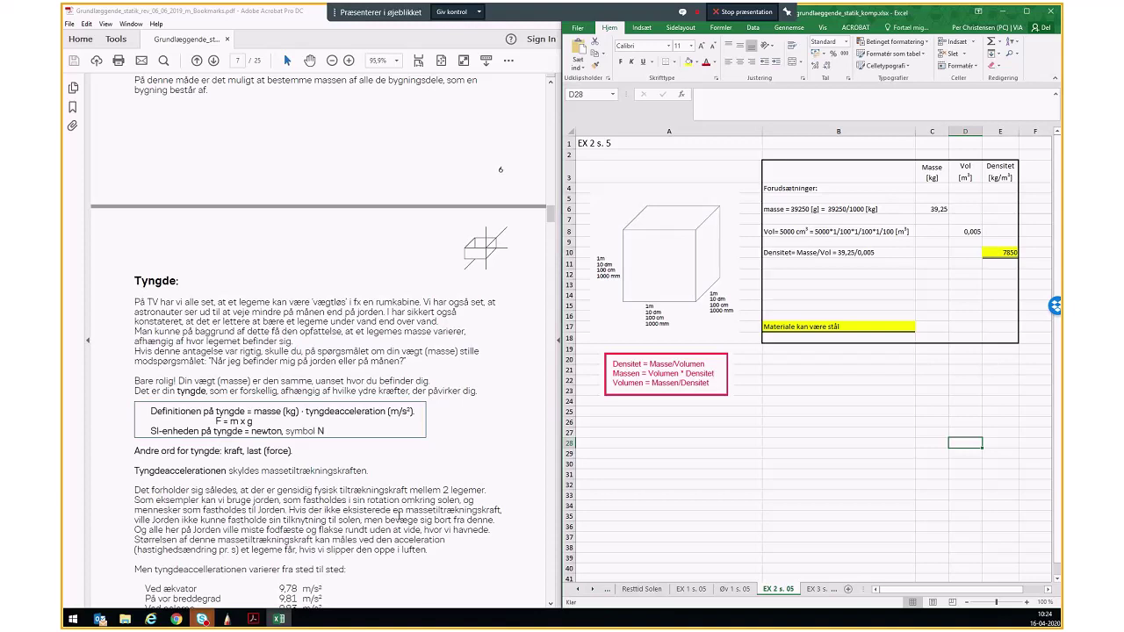
{"action": "scroll", "coordinate": [397, 512], "scroll_direction": "down", "scroll_amount": 4}
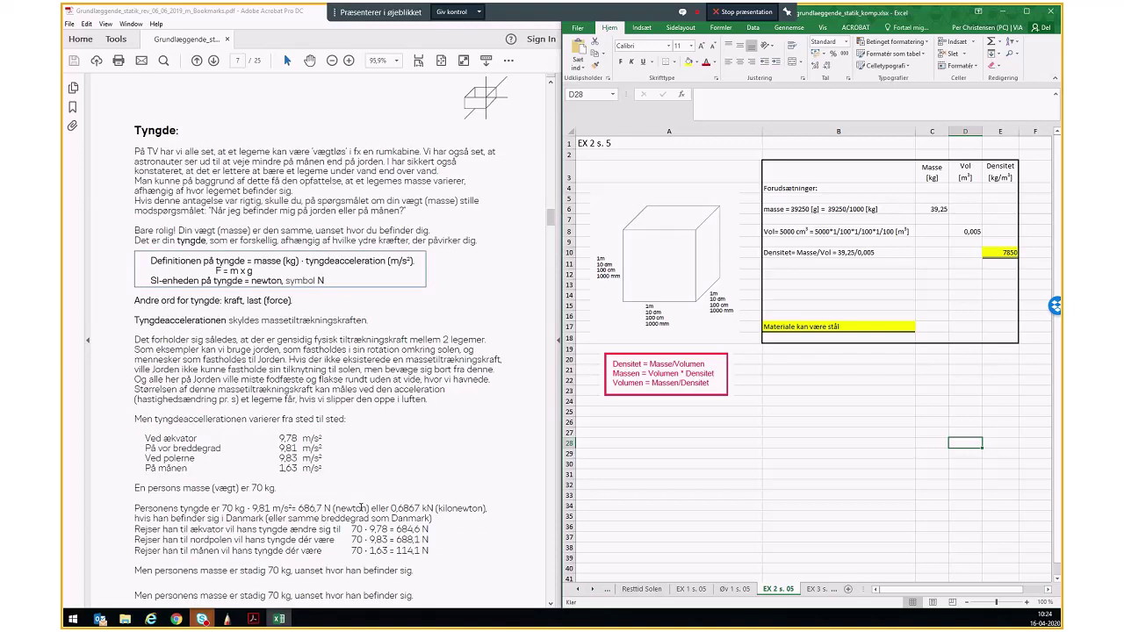
{"action": "scroll", "coordinate": [358, 507], "scroll_direction": "up", "scroll_amount": 1}
{"action": "scroll", "coordinate": [360, 505], "scroll_direction": "up", "scroll_amount": 8}
{"action": "scroll", "coordinate": [371, 492], "scroll_direction": "up", "scroll_amount": 5}
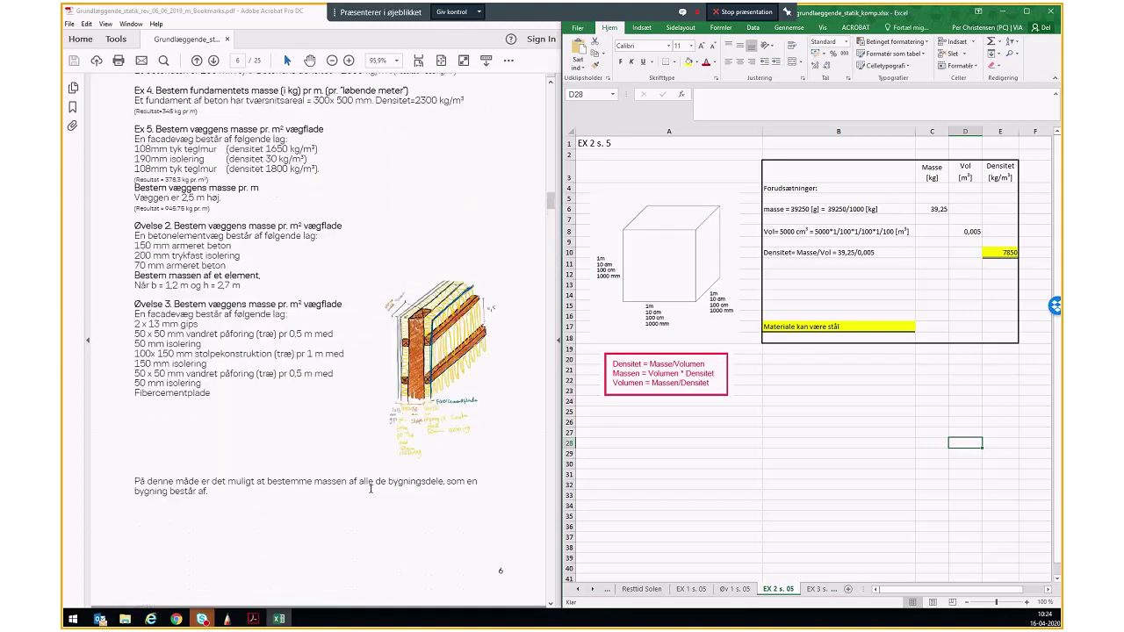
{"action": "scroll", "coordinate": [371, 489], "scroll_direction": "up", "scroll_amount": 4}
{"action": "scroll", "coordinate": [392, 345], "scroll_direction": "up", "scroll_amount": 2}
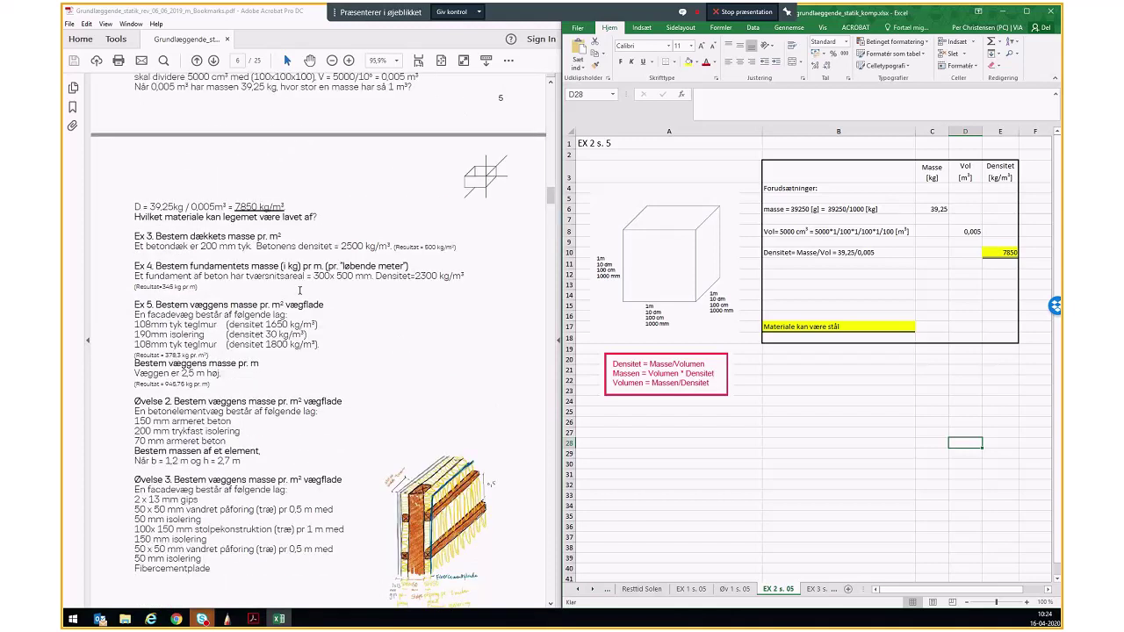
Step: Highlight the Ex 2 statement of a 39250 g body with volume 5000 cm³
{"action": "scroll", "coordinate": [332, 295], "scroll_direction": "up", "scroll_amount": 1}
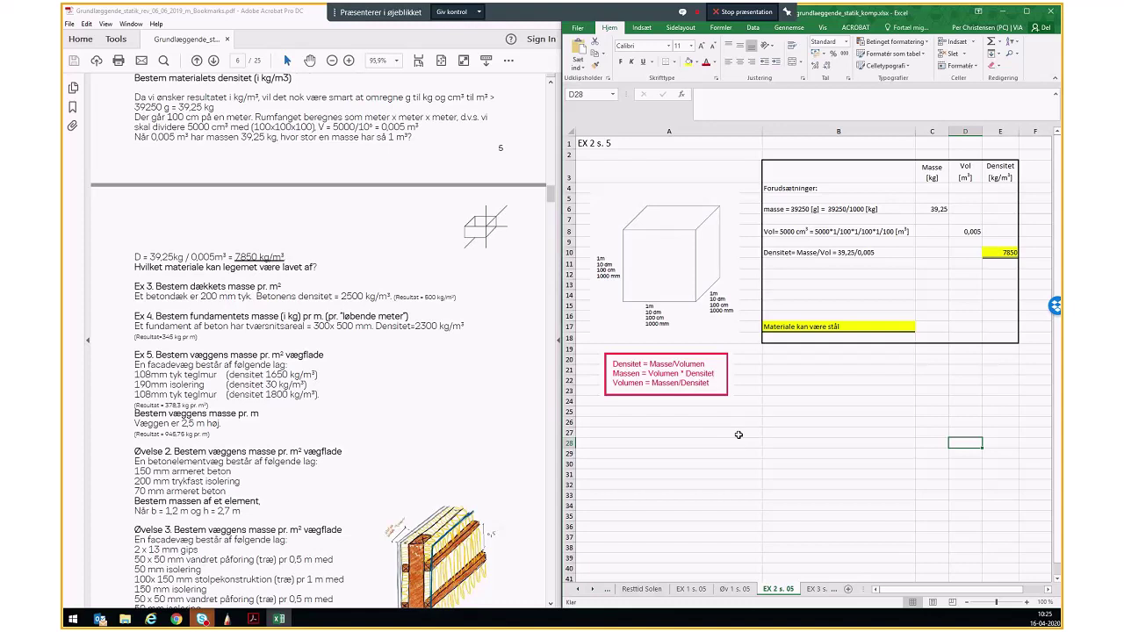
{"action": "scroll", "coordinate": [159, 181], "scroll_direction": "up", "scroll_amount": 1}
{"action": "scroll", "coordinate": [159, 181], "scroll_direction": "up", "scroll_amount": 1}
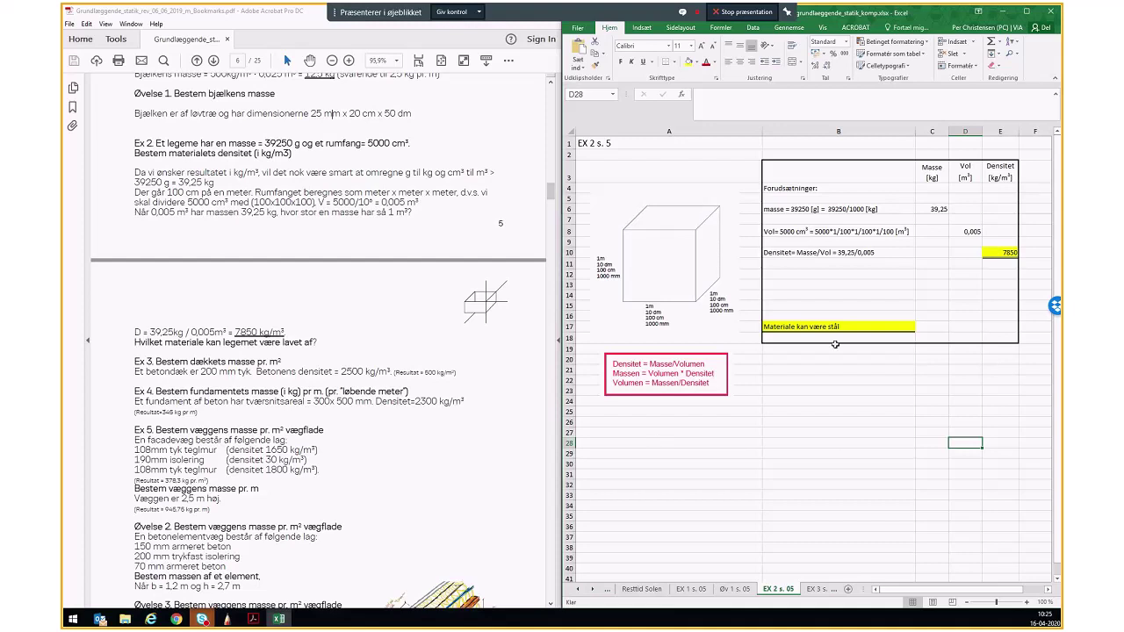
{"action": "mouse_move", "coordinate": [133, 142]}
{"action": "left_mouse_down"}
{"action": "mouse_move", "coordinate": [394, 153]}
{"action": "mouse_move", "coordinate": [293, 156]}
{"action": "left_mouse_up"}
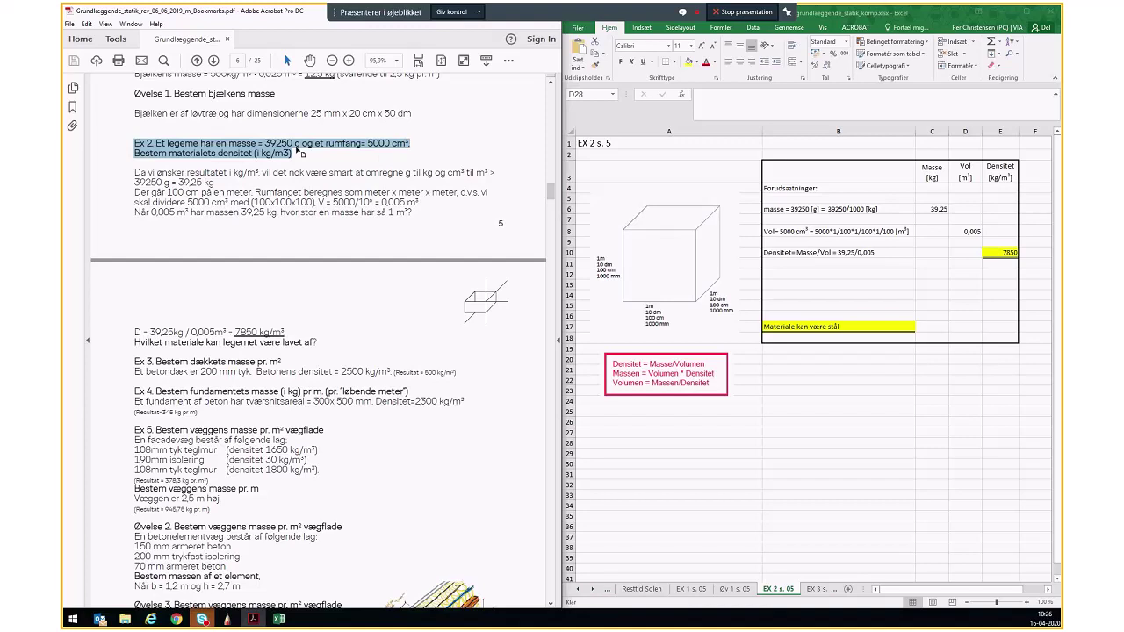
{"action": "left_click", "coordinate": [297, 147]}
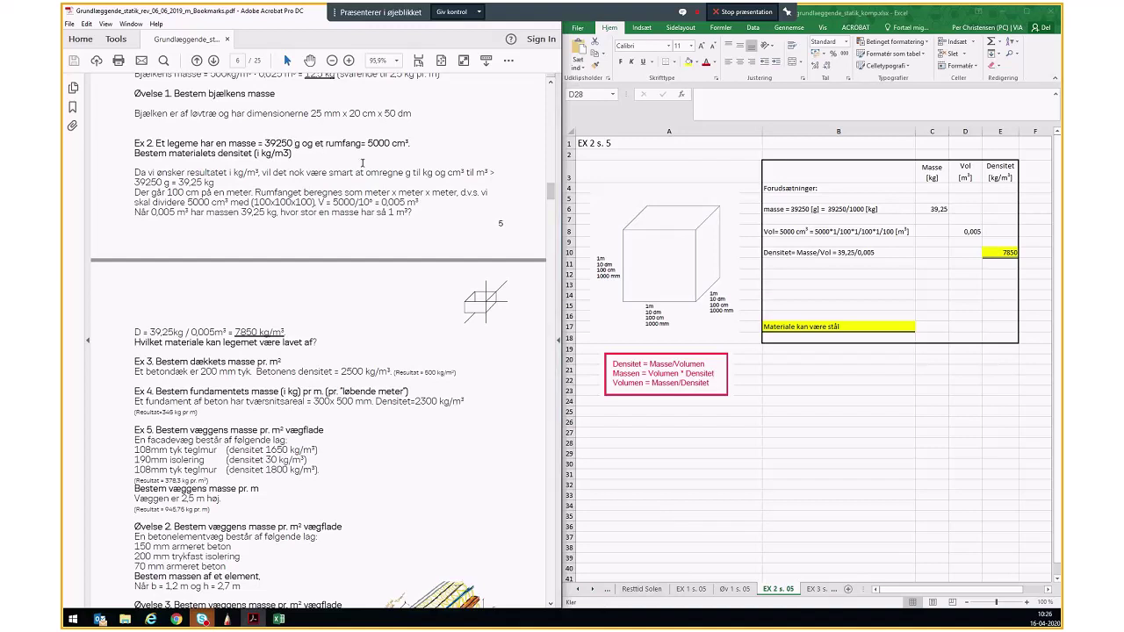
{"action": "left_click_drag", "start_coordinate": [334, 143], "coordinate": [353, 144]}
{"action": "left_click", "coordinate": [306, 161]}
{"action": "left_click_drag", "start_coordinate": [289, 153], "coordinate": [281, 154]}
Step: Select the cube illustration on the EX 2 s. 5 sheet
{"action": "left_click", "coordinate": [658, 289]}
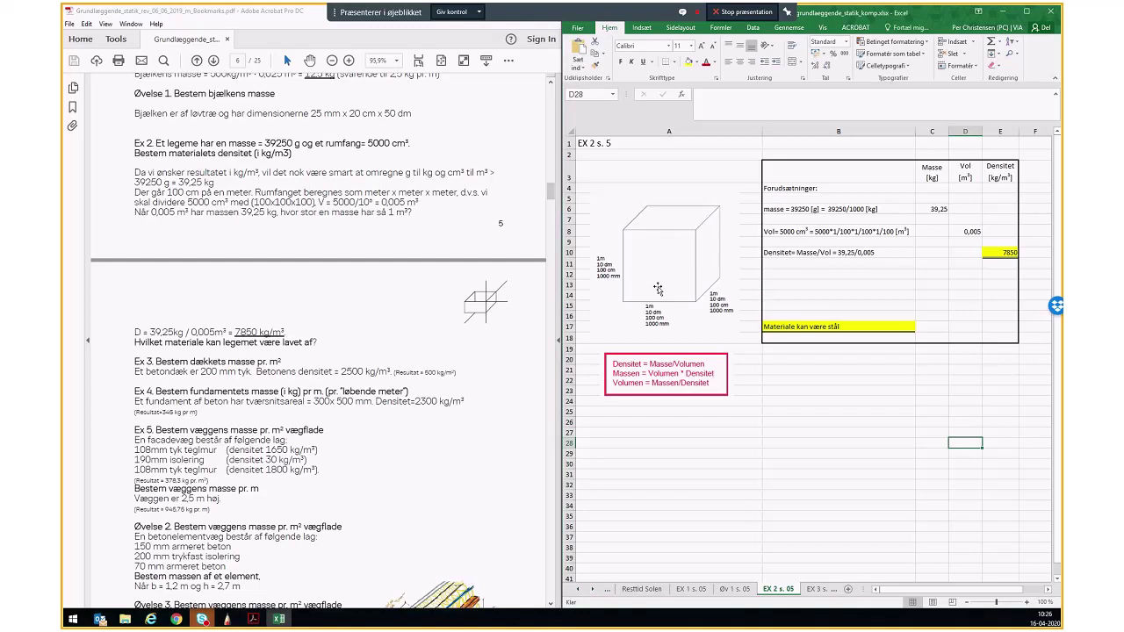
{"action": "left_click", "coordinate": [658, 289]}
{"action": "left_click_drag", "start_coordinate": [552, 191], "coordinate": [552, 254]}
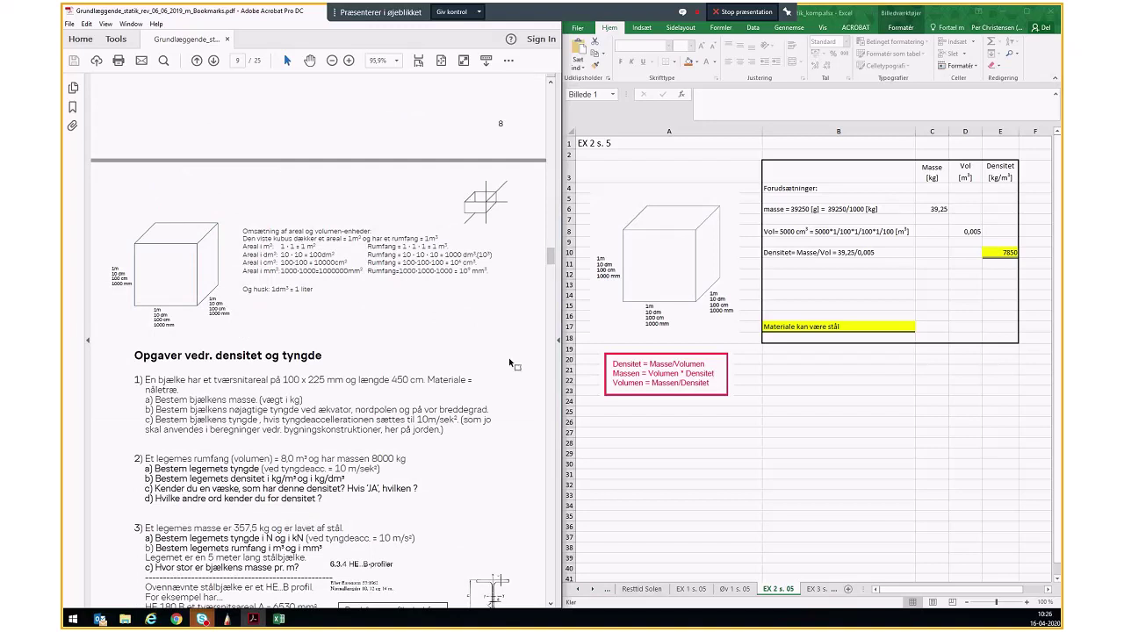
{"action": "left_click_drag", "start_coordinate": [550, 260], "coordinate": [551, 188]}
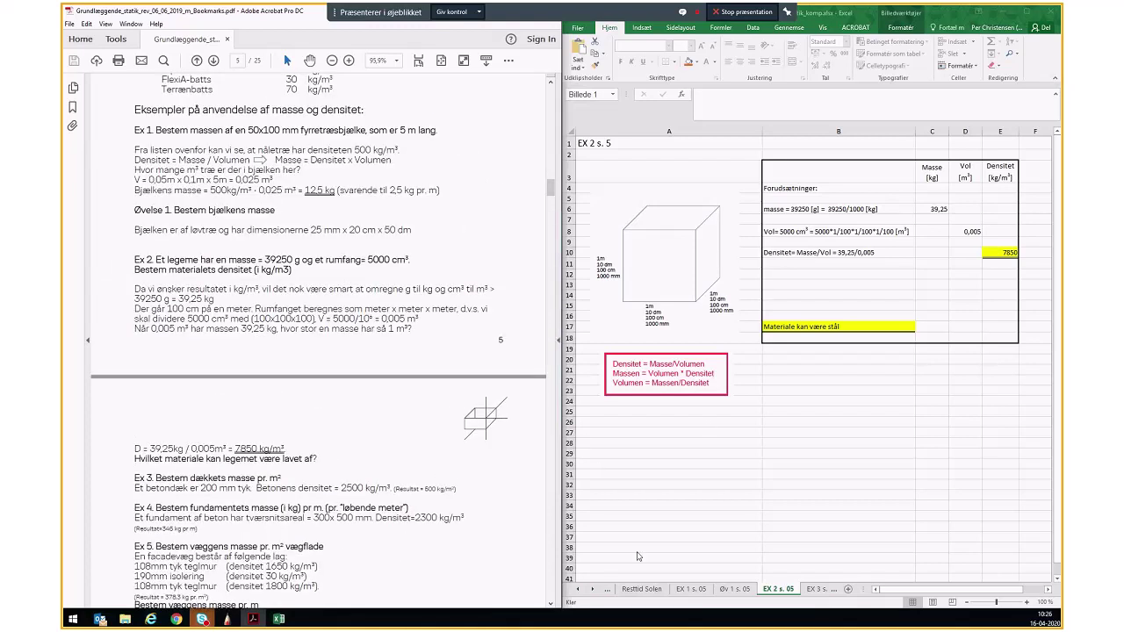
{"action": "left_click", "coordinate": [662, 252]}
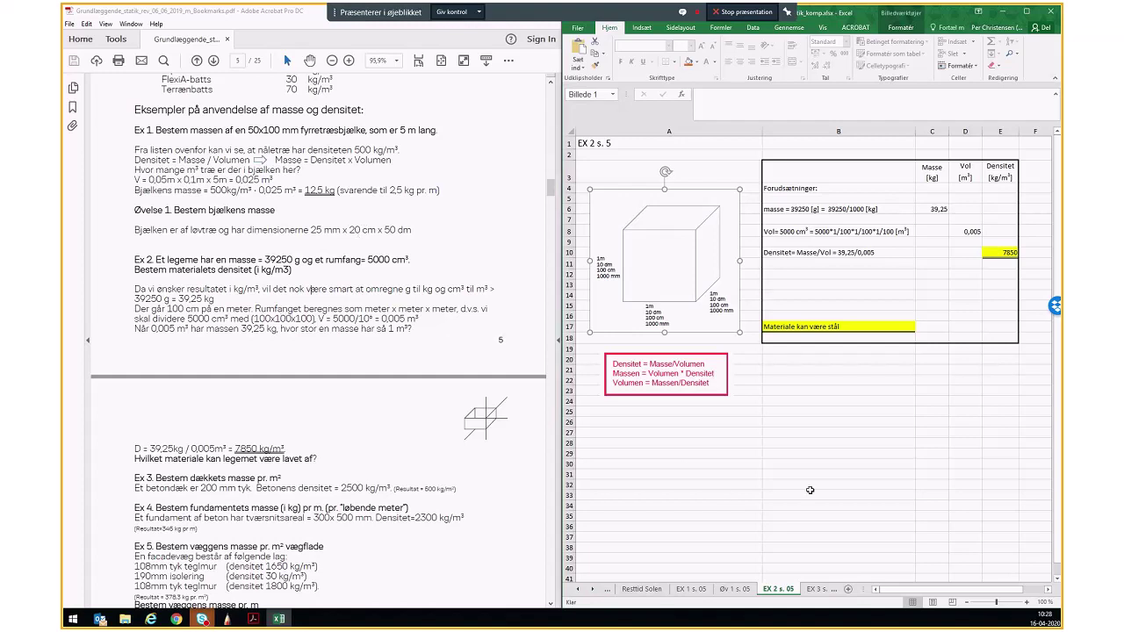
{"action": "scroll", "coordinate": [438, 318], "scroll_direction": "up", "scroll_amount": 5}
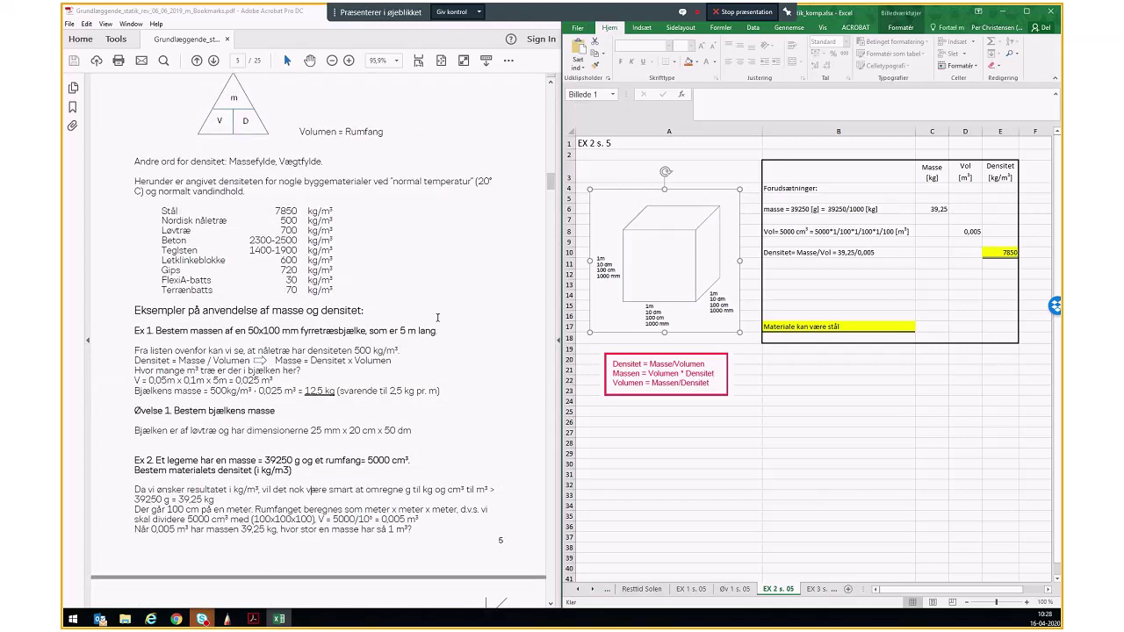
{"action": "scroll", "coordinate": [438, 318], "scroll_direction": "up", "scroll_amount": 5}
{"action": "scroll", "coordinate": [264, 316], "scroll_direction": "up", "scroll_amount": 2}
{"action": "scroll", "coordinate": [211, 314], "scroll_direction": "down", "scroll_amount": 1}
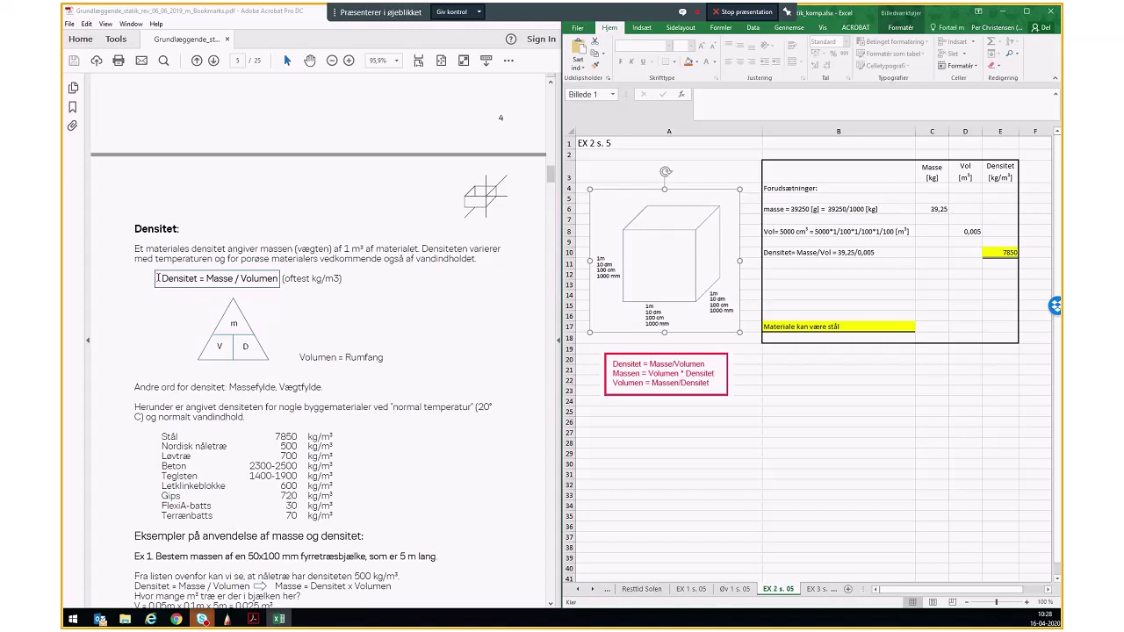
{"action": "left_click_drag", "start_coordinate": [158, 278], "coordinate": [277, 280]}
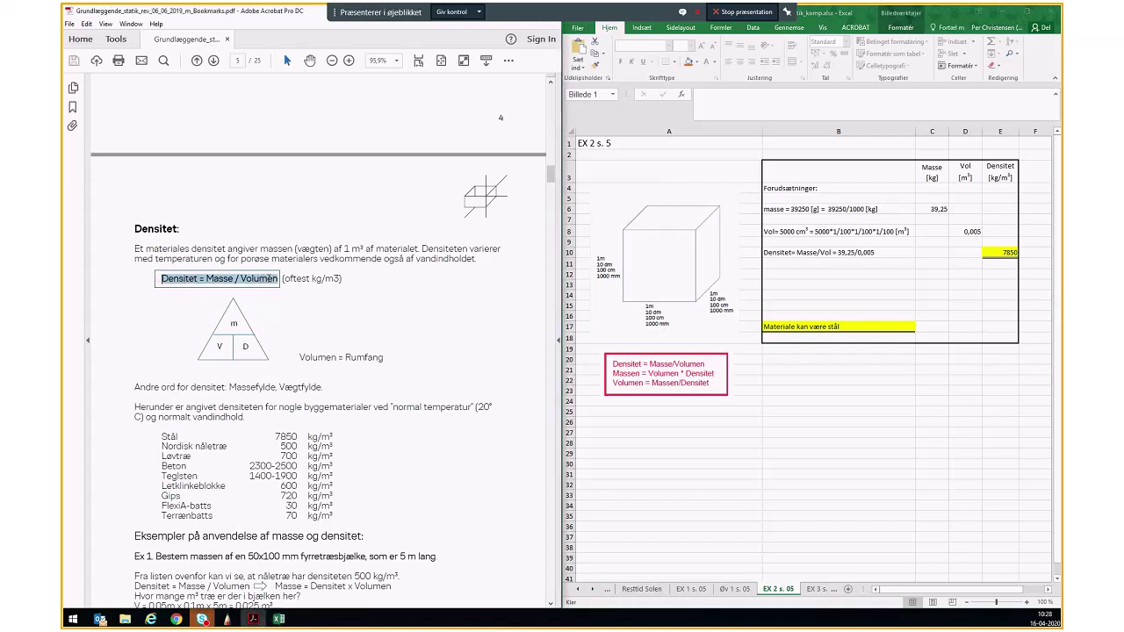
{"action": "left_click", "coordinate": [283, 324]}
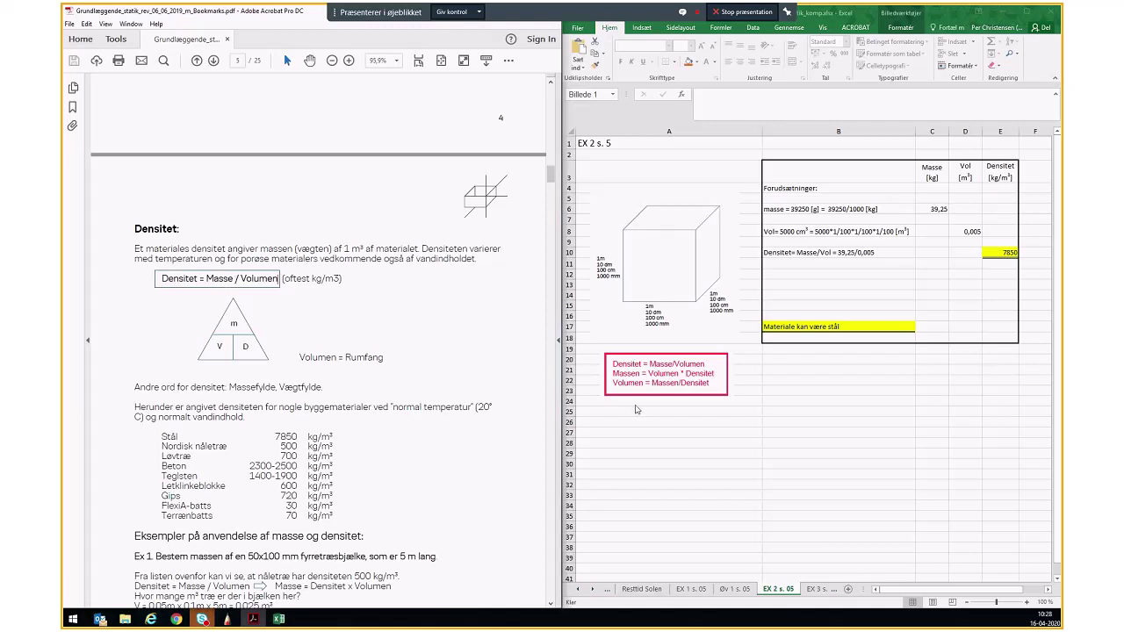
{"action": "left_click", "coordinate": [667, 263]}
{"action": "left_click", "coordinate": [629, 393]}
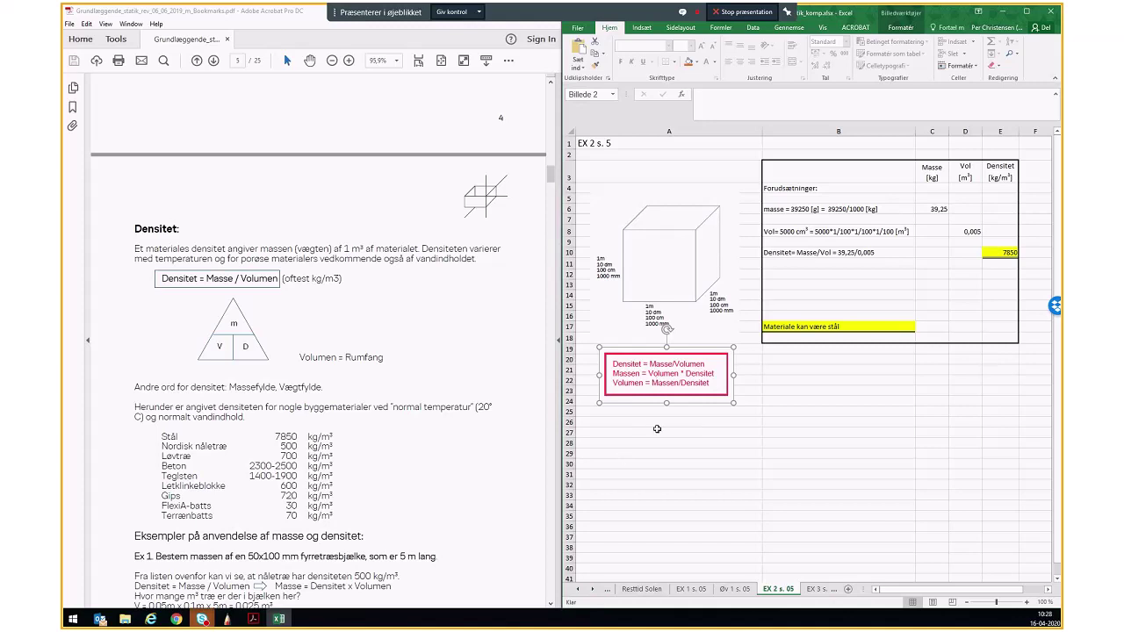
{"action": "left_click", "coordinate": [726, 410]}
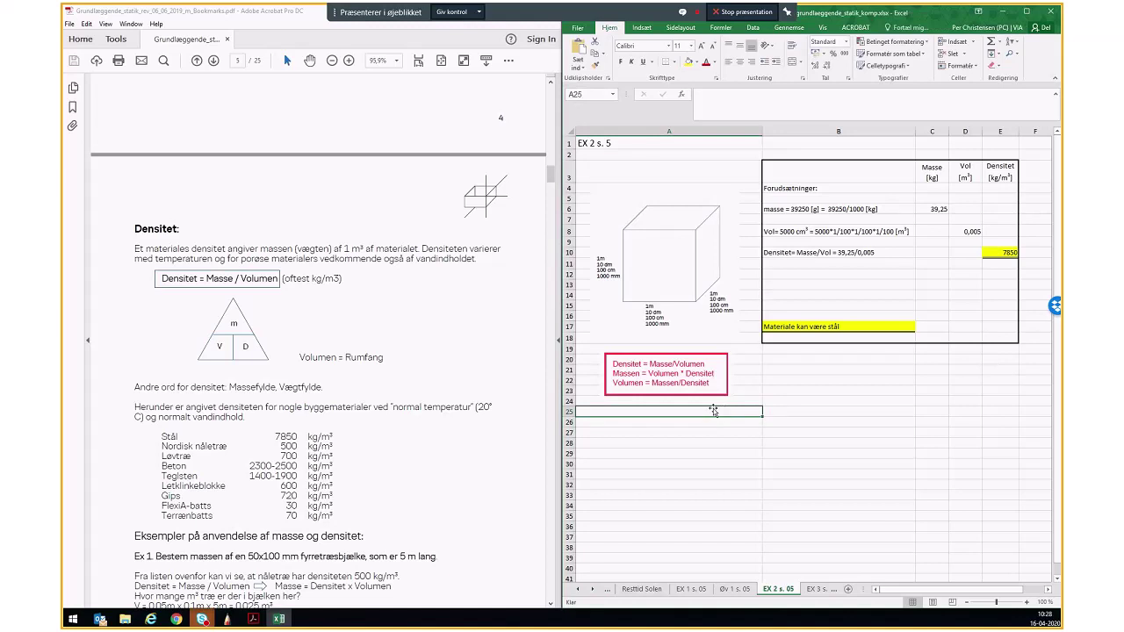
Step: Scroll the PDF down to Ex 2's worked result D = 39,25 kg / 0,005 m³ = 7850 kg/m³
{"action": "scroll", "coordinate": [348, 472], "scroll_direction": "down", "scroll_amount": 4}
{"action": "scroll", "coordinate": [367, 400], "scroll_direction": "down", "scroll_amount": 3}
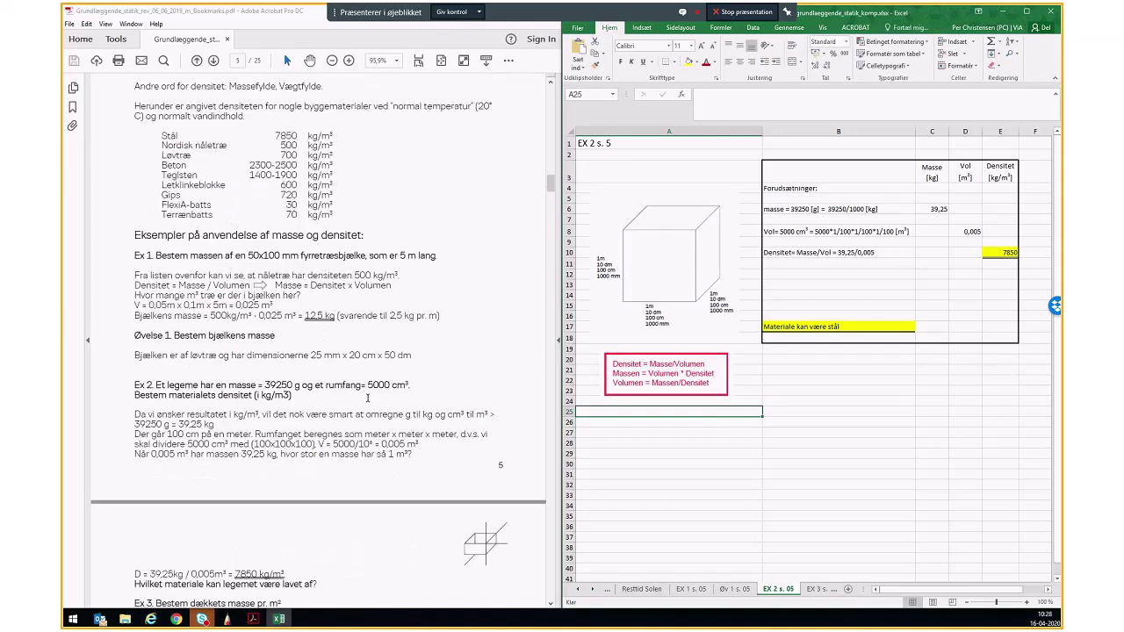
{"action": "scroll", "coordinate": [366, 400], "scroll_direction": "down", "scroll_amount": 1}
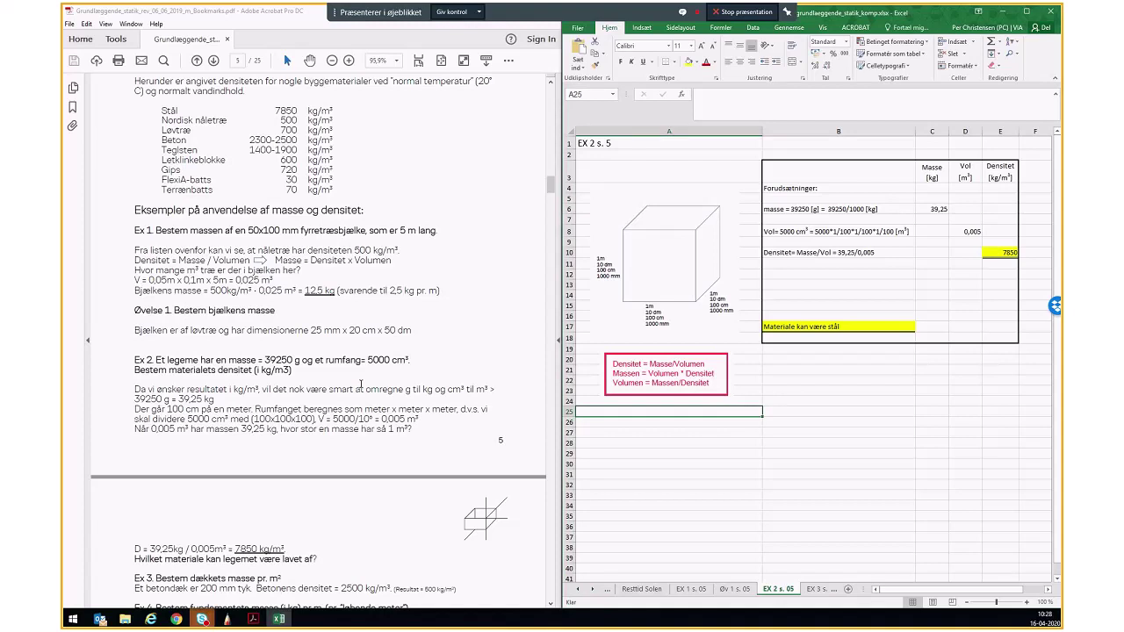
{"action": "left_click", "coordinate": [235, 353]}
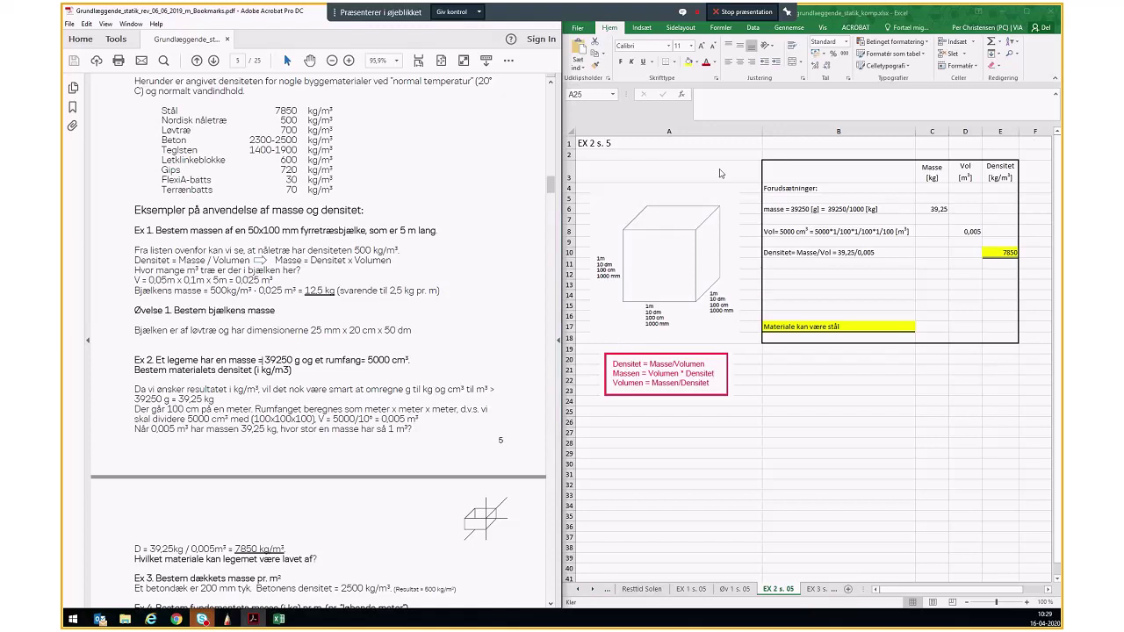
{"action": "left_click", "coordinate": [783, 188]}
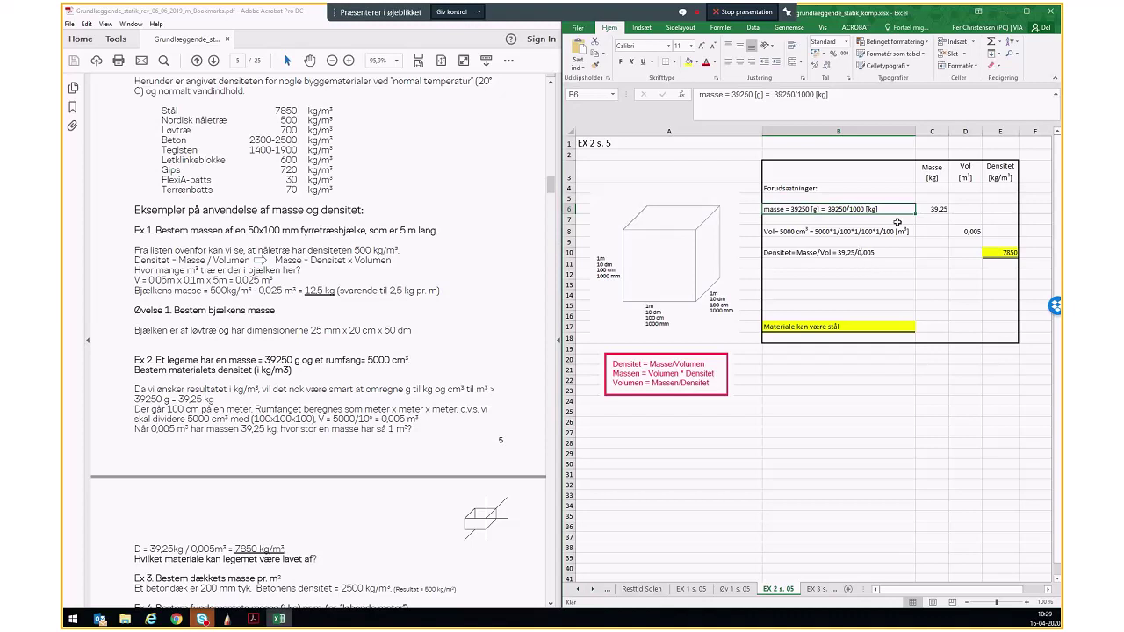
{"action": "left_click", "coordinate": [933, 209]}
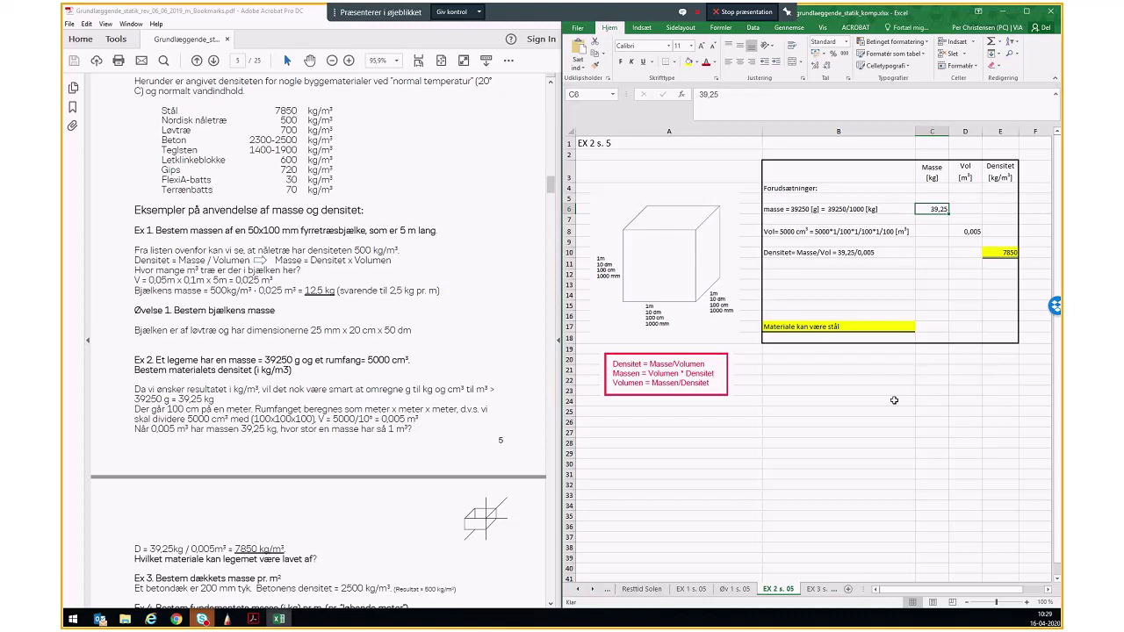
{"action": "left_click", "coordinate": [845, 390]}
Step: Enter '3555 kg/m3' in cell B23
{"action": "type", "text": "3555"}
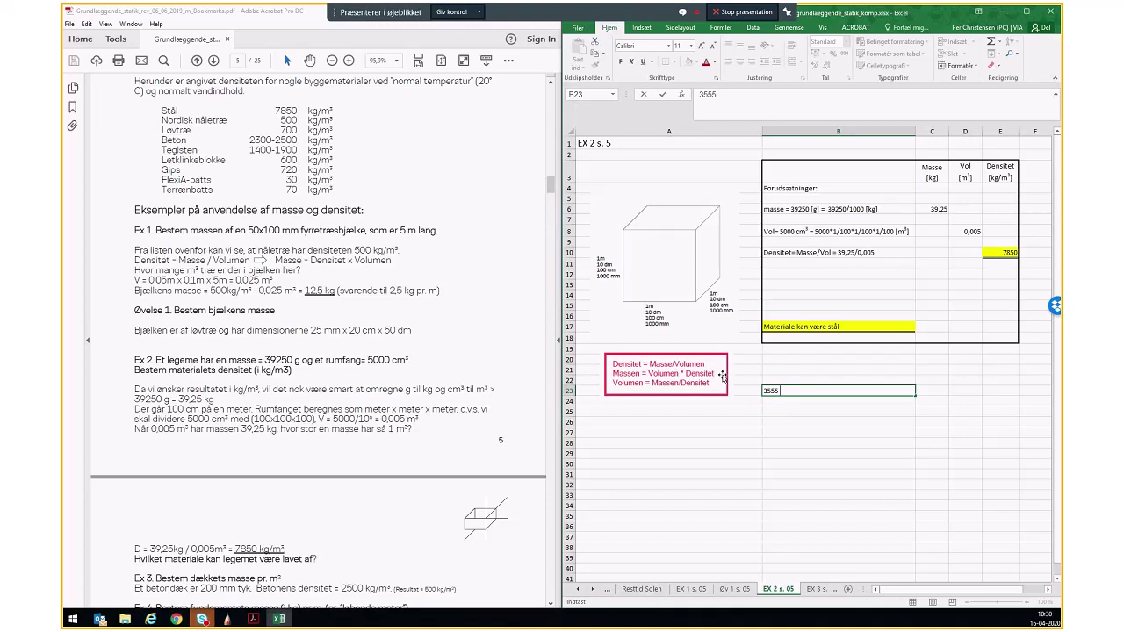
{"action": "type", "text": "kg/"}
{"action": "type", "text": "m3"}
{"action": "key", "text": "shift+Left"}
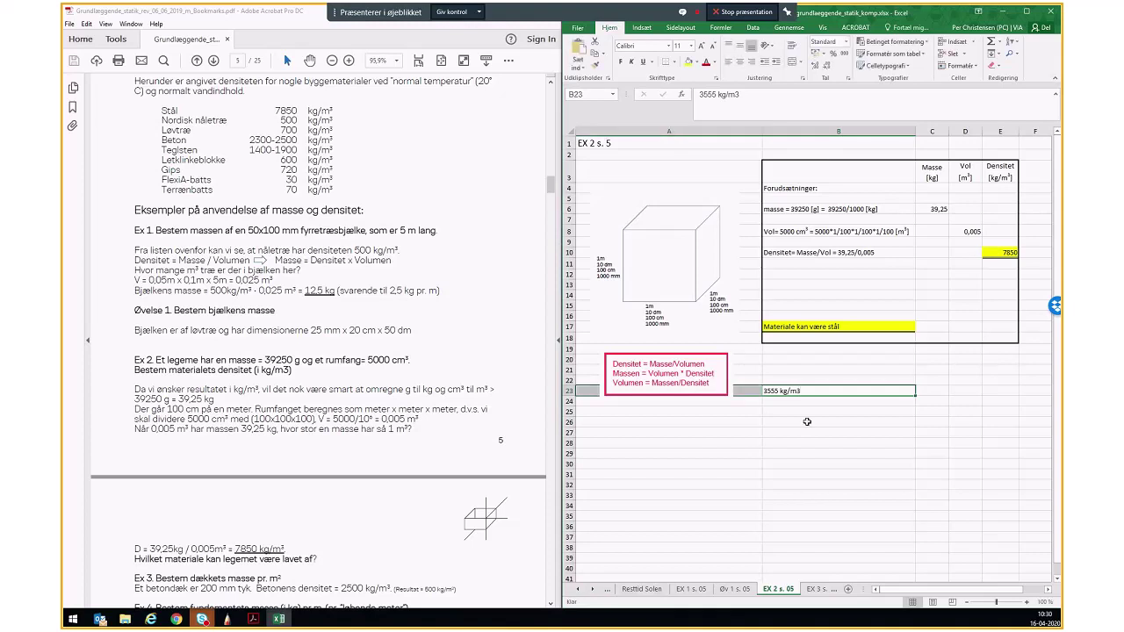
{"action": "left_click", "coordinate": [839, 475]}
{"action": "left_click", "coordinate": [817, 428]}
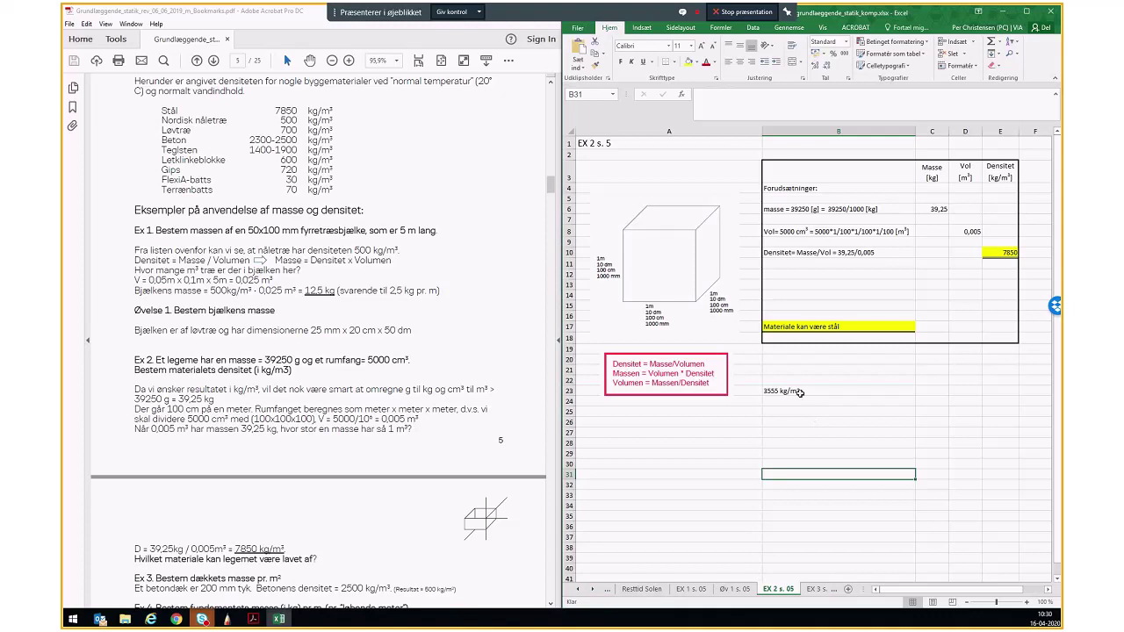
Step: Format the final 3 in B23's kg/m3 as superscript (Hævet skrift)
{"action": "left_click", "coordinate": [801, 392]}
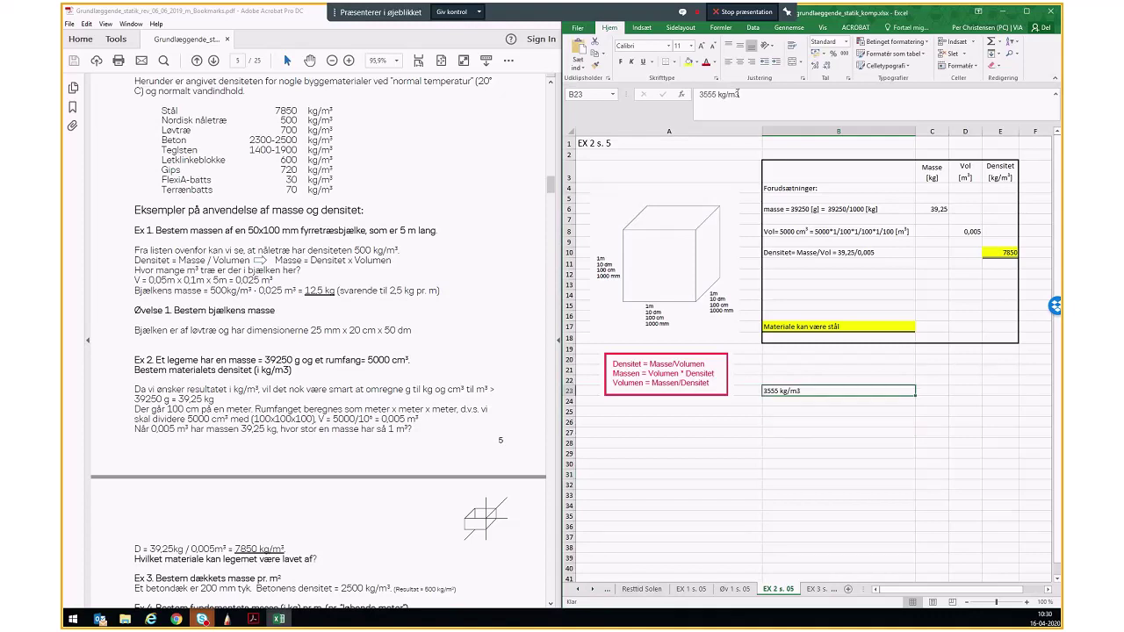
{"action": "left_click", "coordinate": [736, 94]}
{"action": "right_click", "coordinate": [737, 94]}
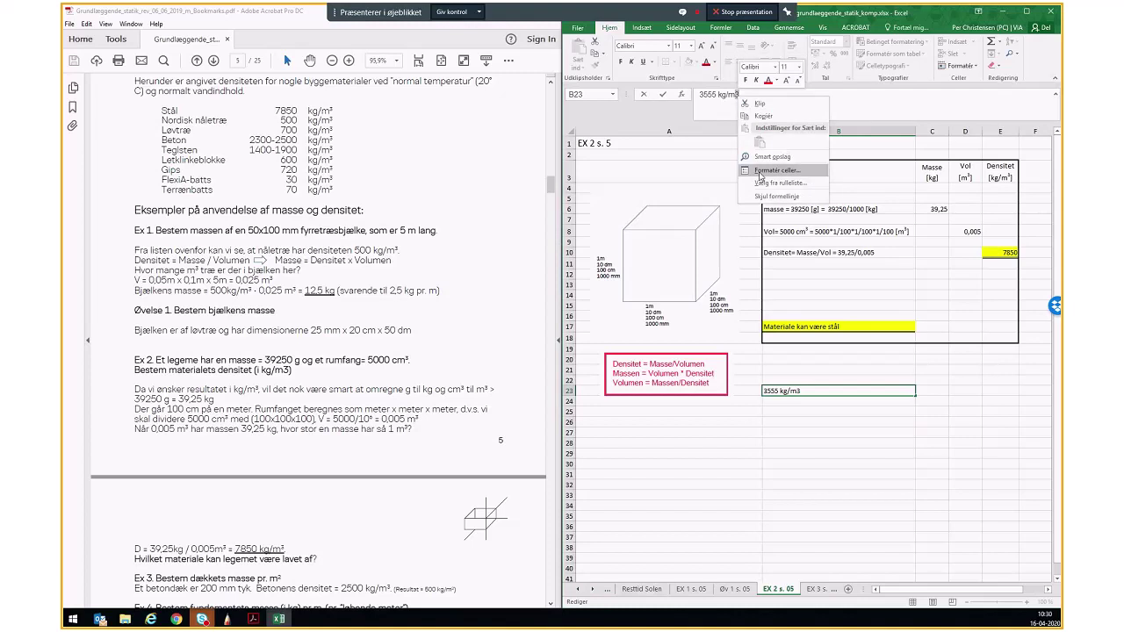
{"action": "left_click", "coordinate": [761, 171]}
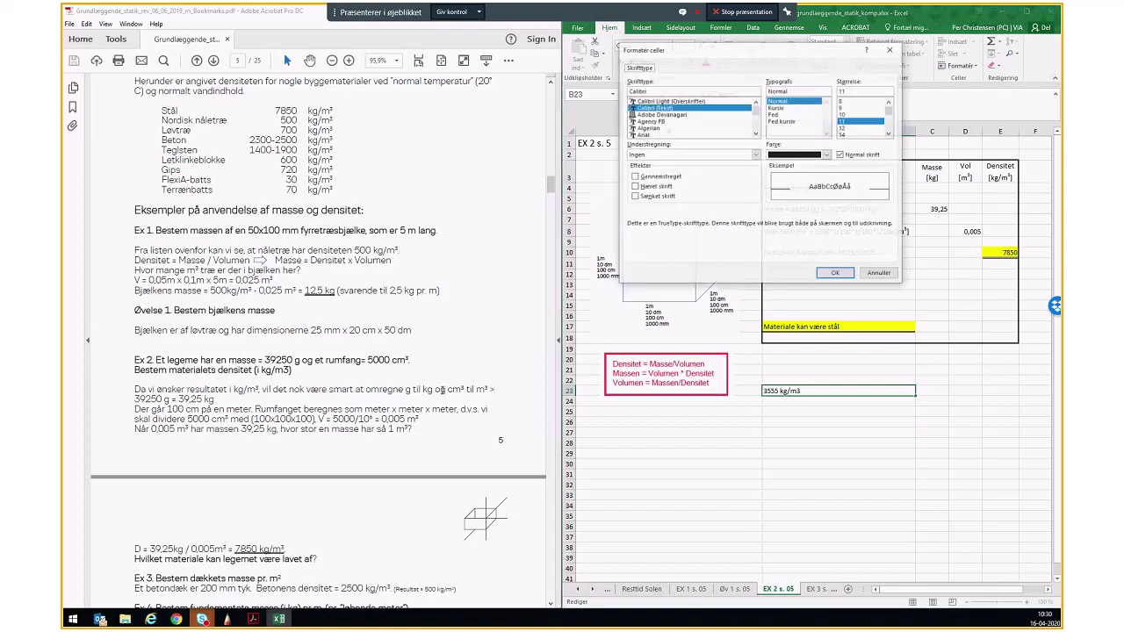
{"action": "left_click", "coordinate": [634, 186]}
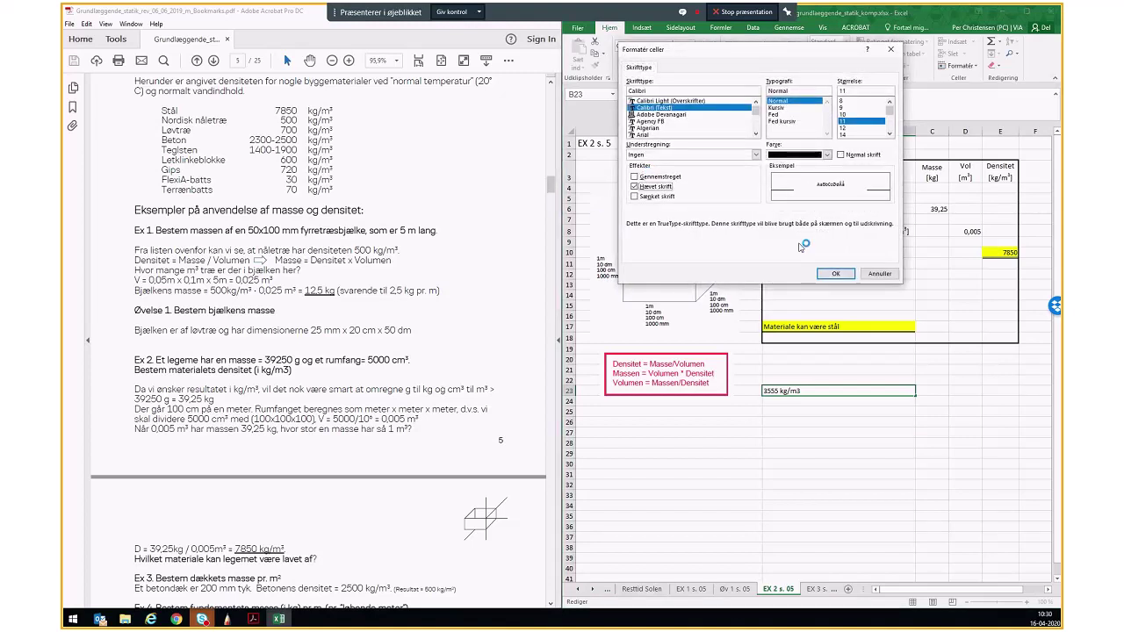
{"action": "left_click", "coordinate": [837, 273]}
{"action": "left_click", "coordinate": [813, 443]}
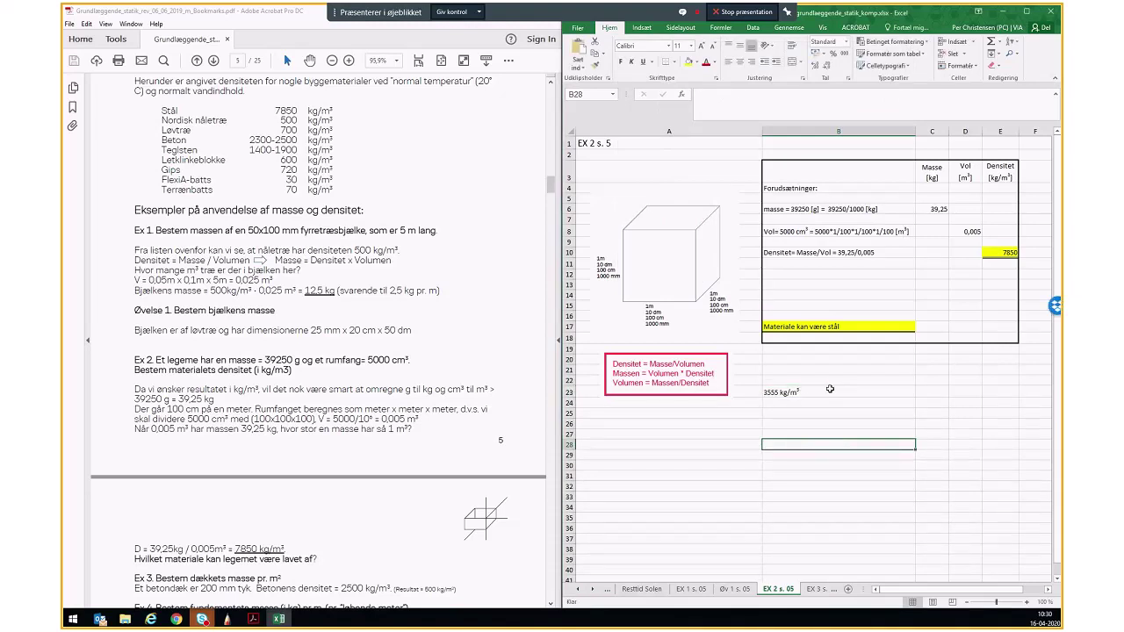
Step: Check the D8 volume formula, then clear the 3555 kg/m³ note from B23
{"action": "left_click", "coordinate": [784, 393]}
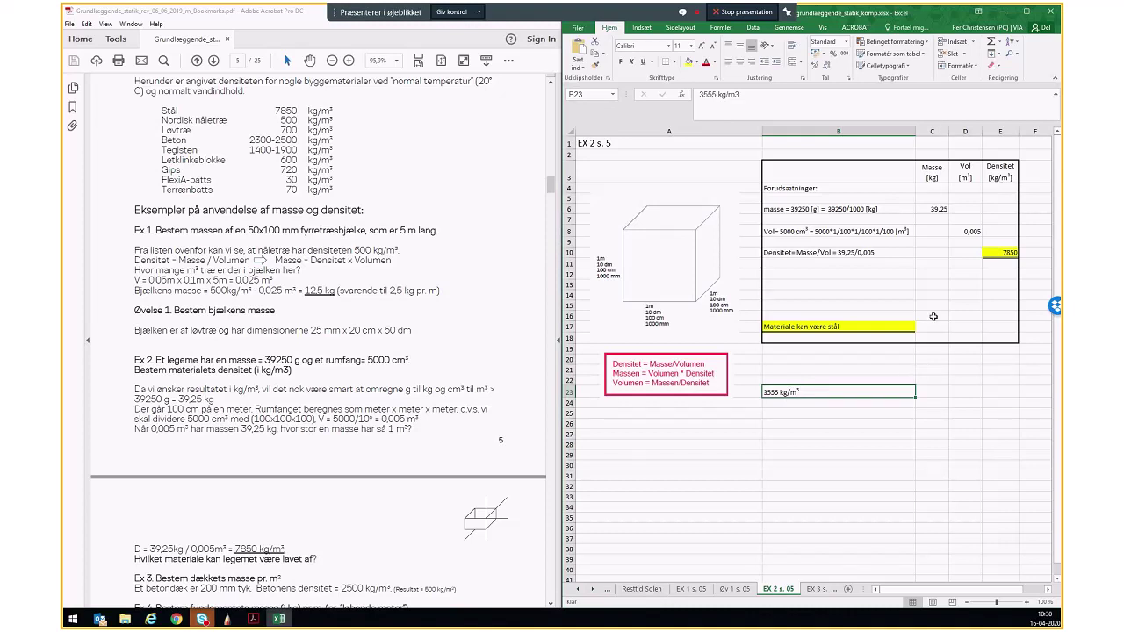
{"action": "left_click", "coordinate": [831, 435]}
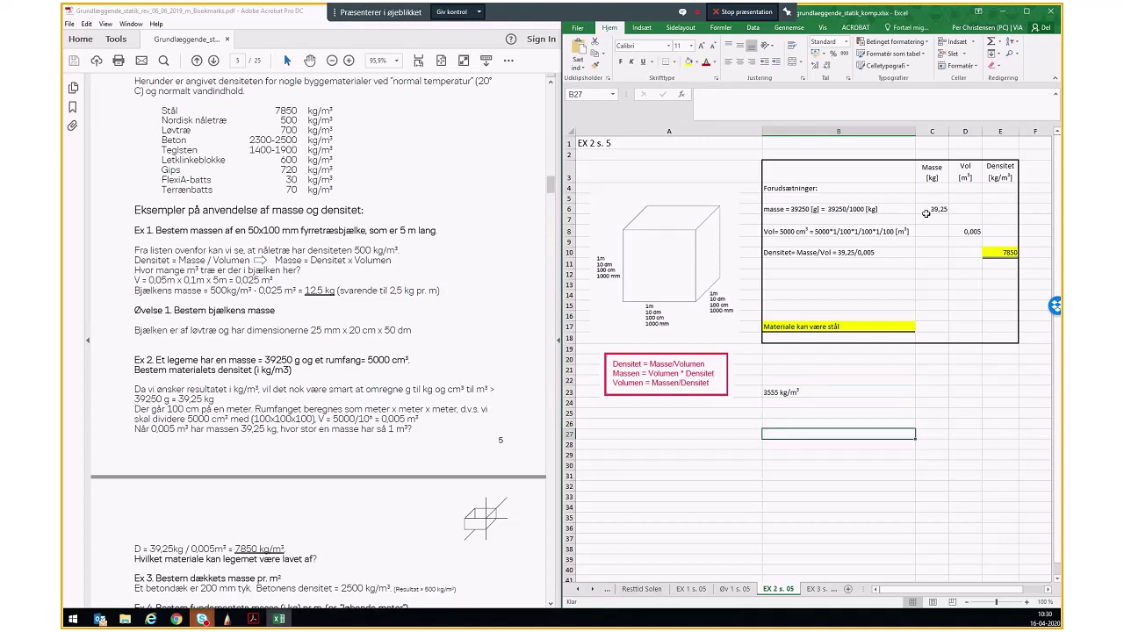
{"action": "left_click", "coordinate": [939, 210]}
{"action": "left_click", "coordinate": [966, 231]}
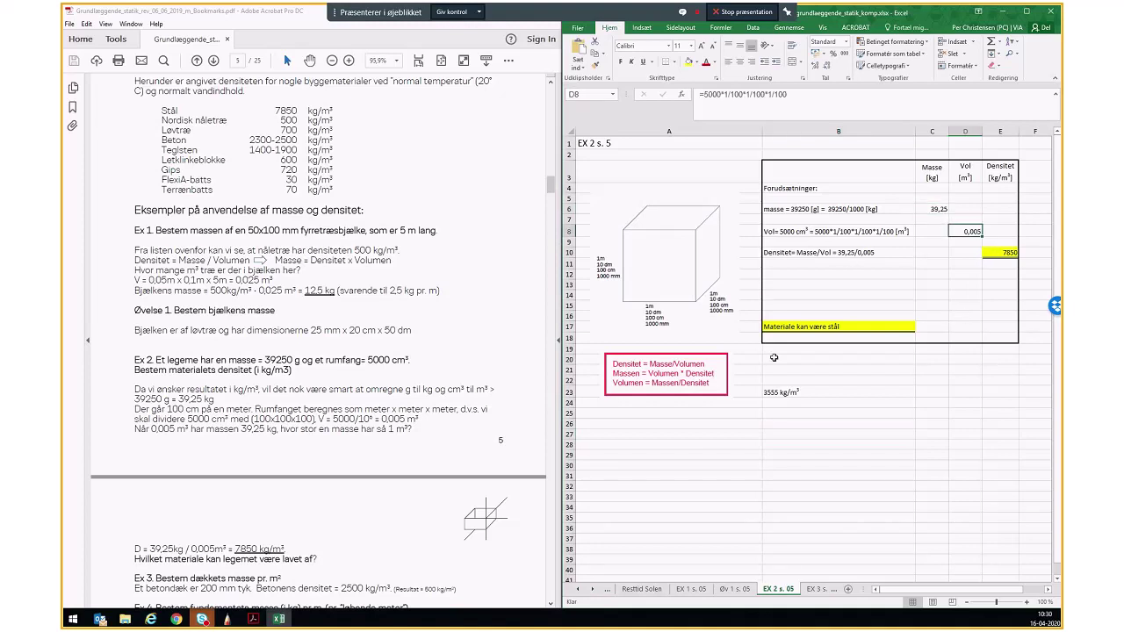
{"action": "left_click", "coordinate": [790, 392]}
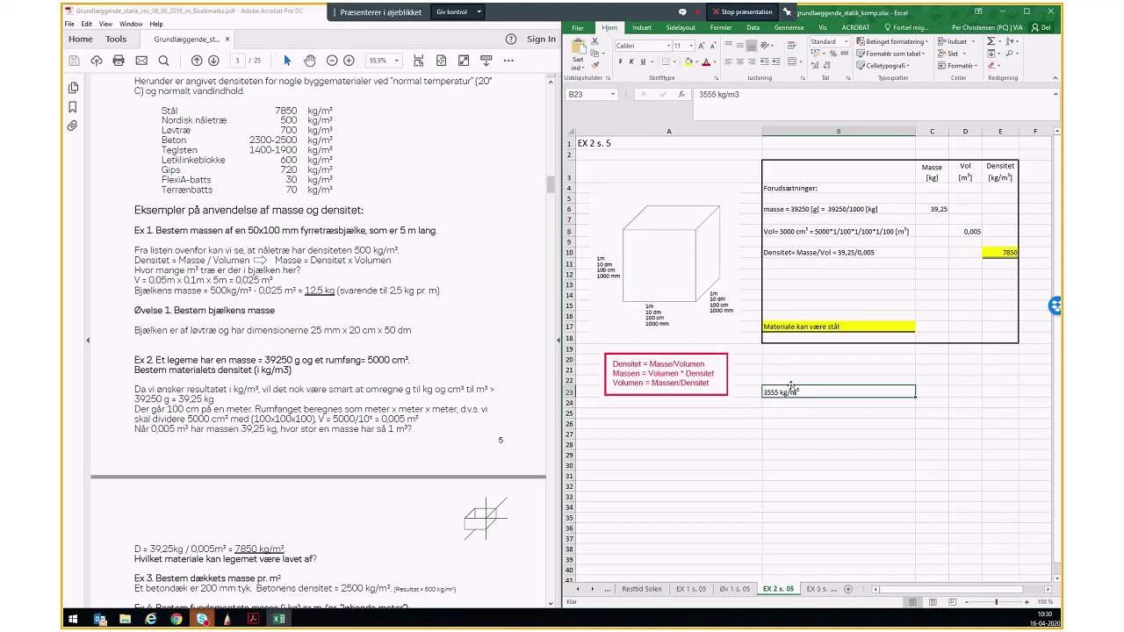
{"action": "key", "text": "Delete"}
{"action": "key", "text": "Down"}
{"action": "key", "text": "Down"}
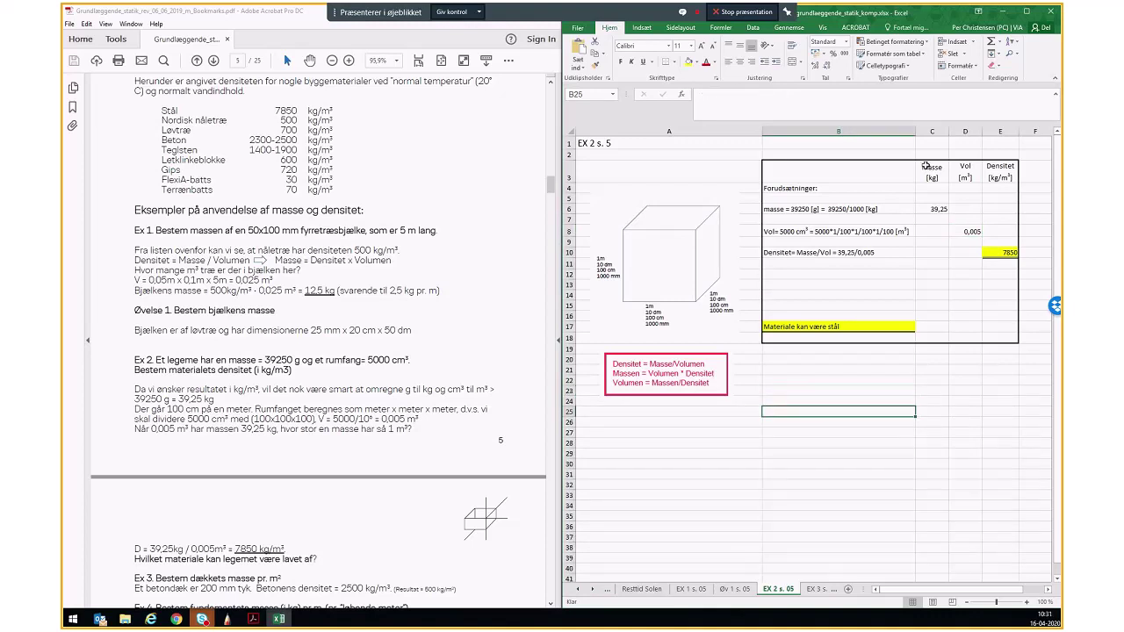
{"action": "left_click", "coordinate": [940, 211]}
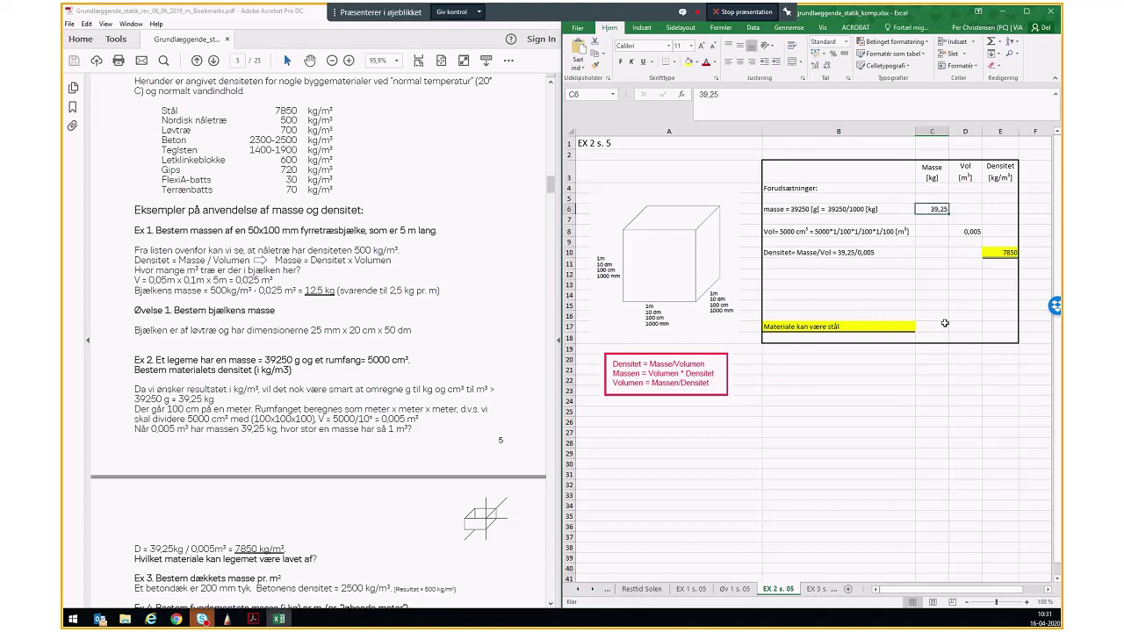
{"action": "left_click", "coordinate": [793, 231]}
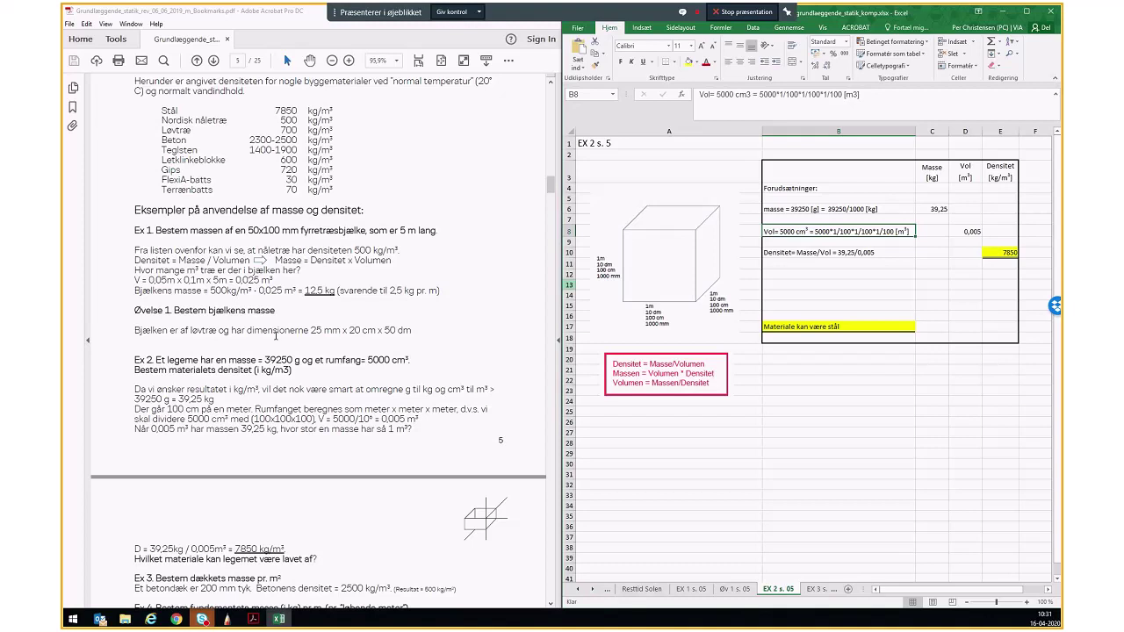
{"action": "left_click_drag", "start_coordinate": [368, 360], "coordinate": [410, 360]}
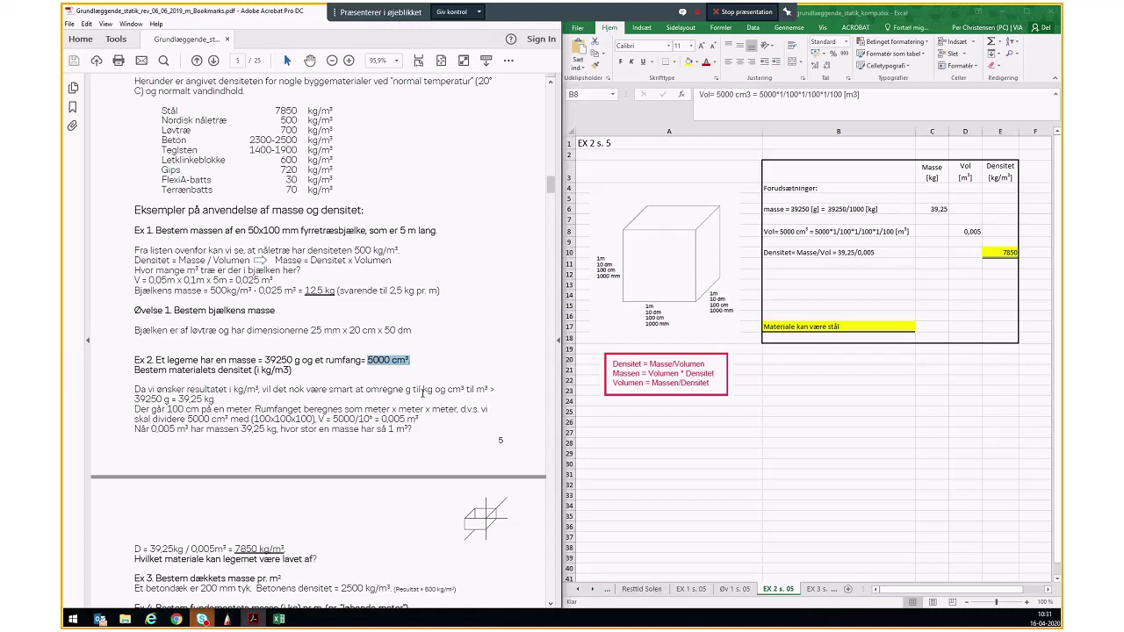
{"action": "left_click", "coordinate": [672, 429]}
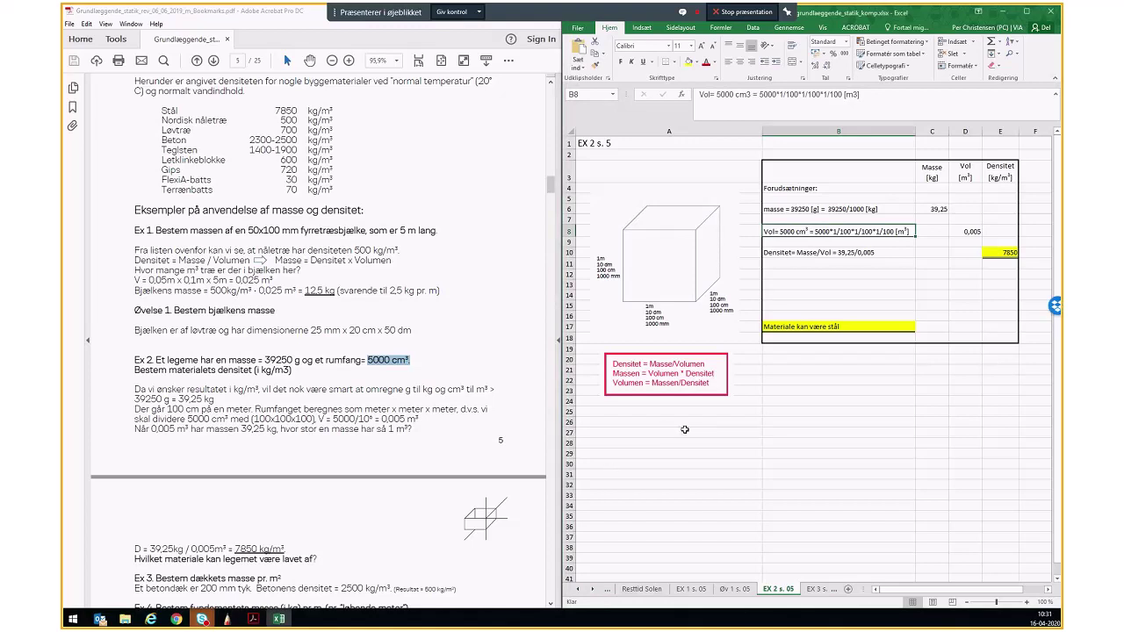
{"action": "left_click", "coordinate": [668, 430]}
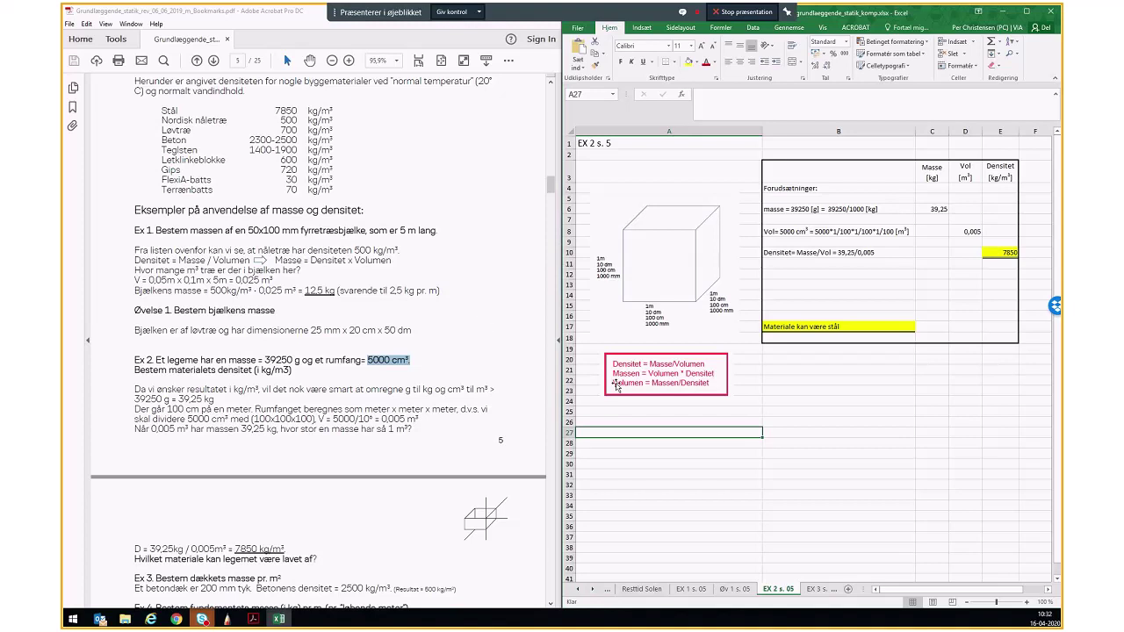
{"action": "left_click", "coordinate": [401, 366]}
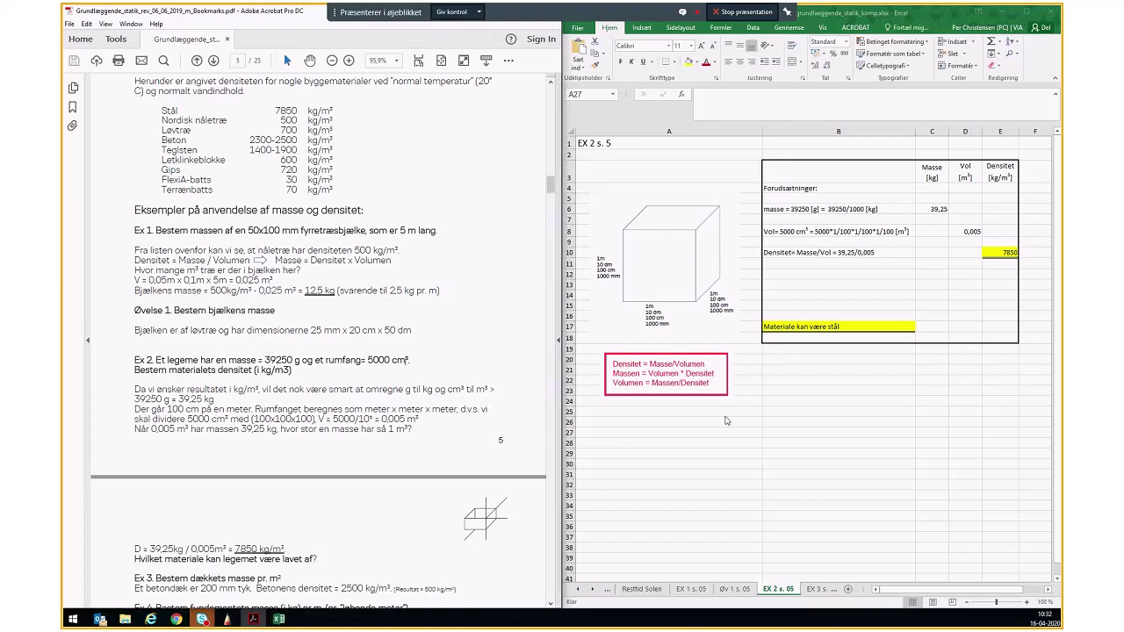
{"action": "left_click", "coordinate": [788, 233]}
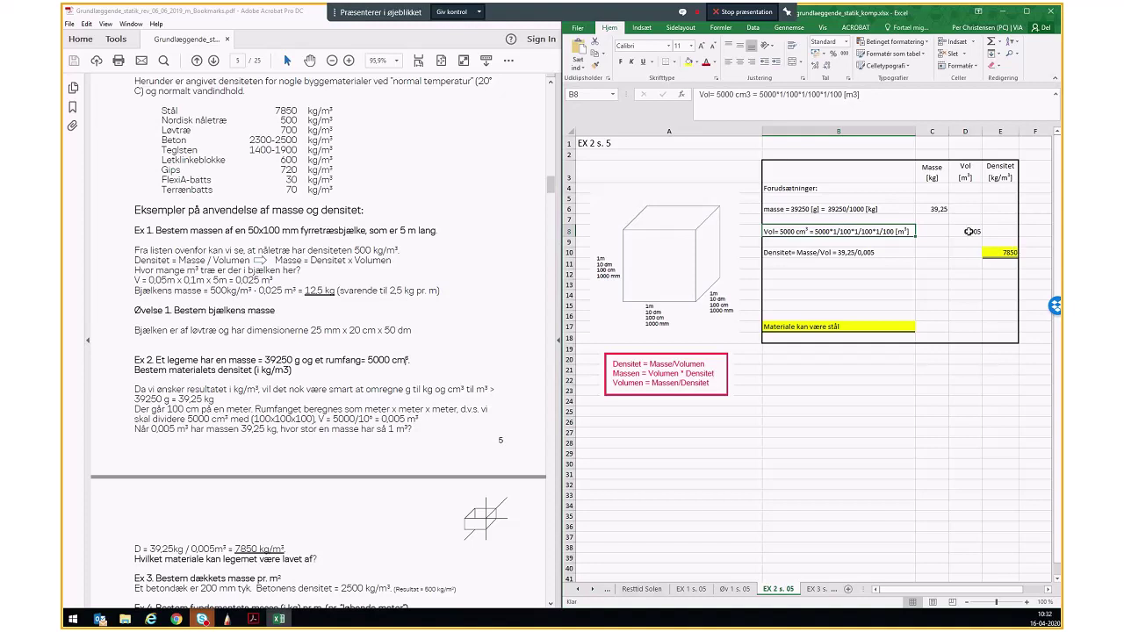
{"action": "left_click", "coordinate": [967, 232]}
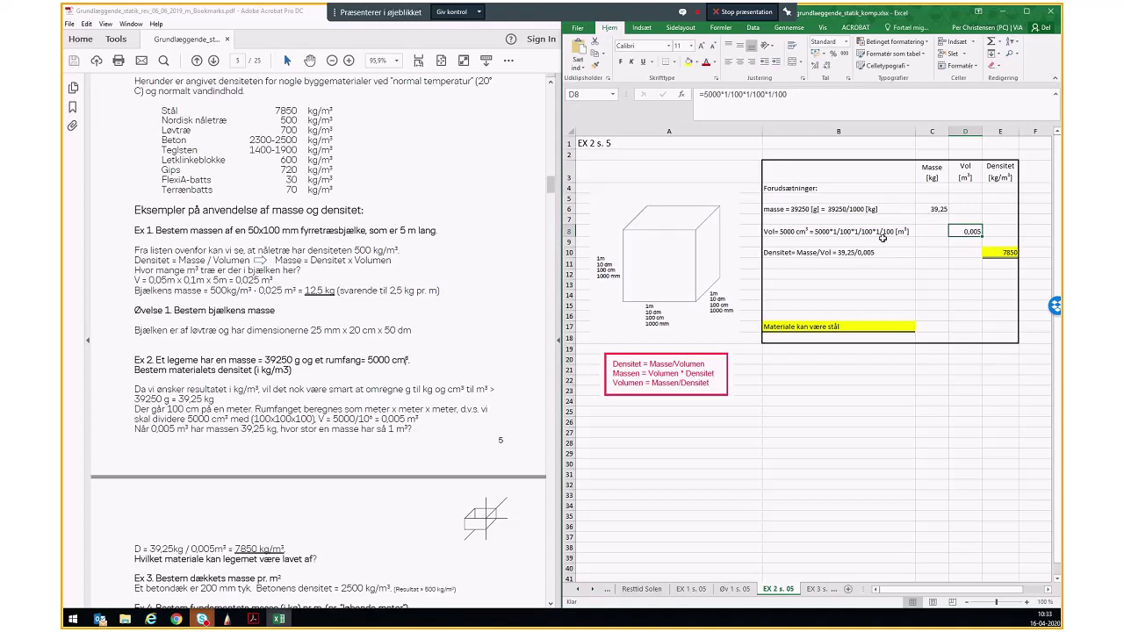
{"action": "left_click", "coordinate": [933, 177]}
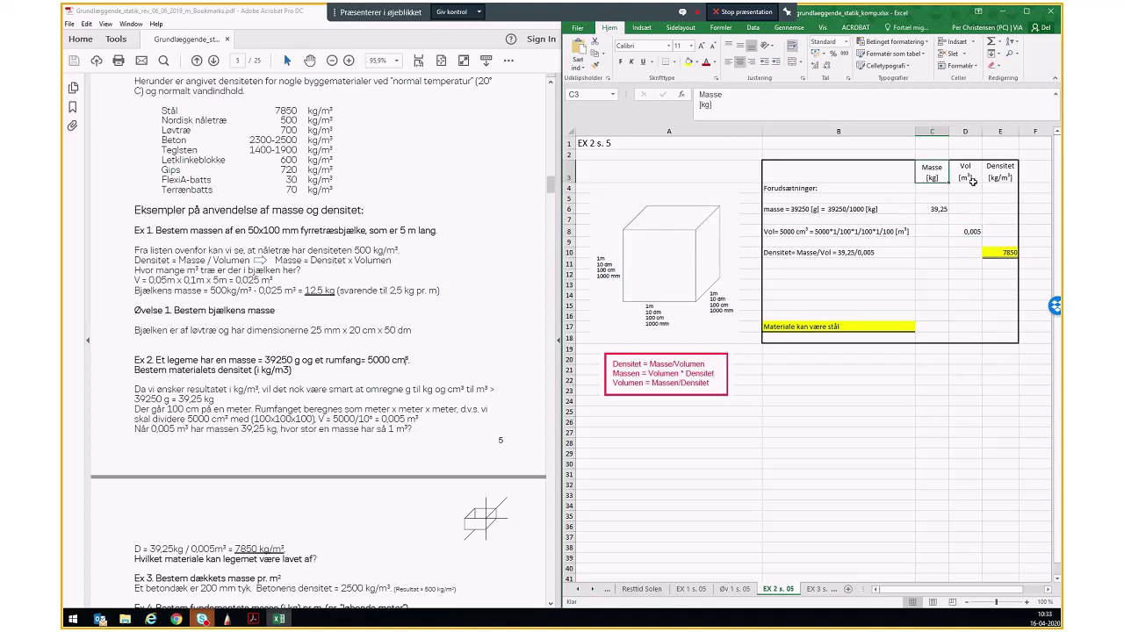
{"action": "left_click", "coordinate": [967, 176]}
{"action": "left_click", "coordinate": [1001, 176]}
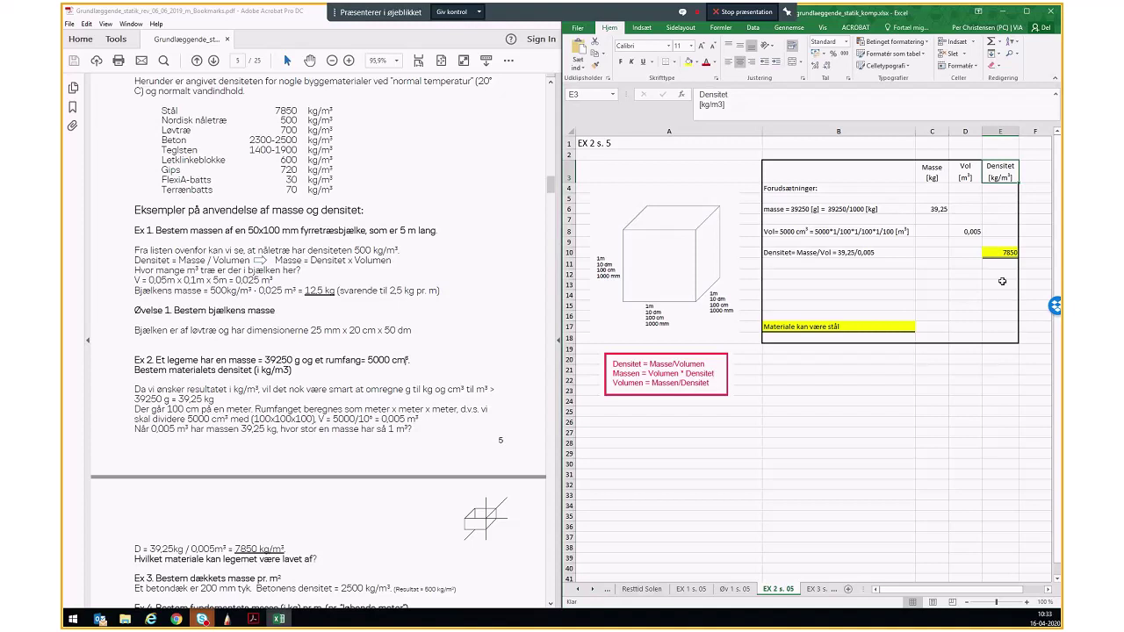
{"action": "left_click", "coordinate": [852, 230]}
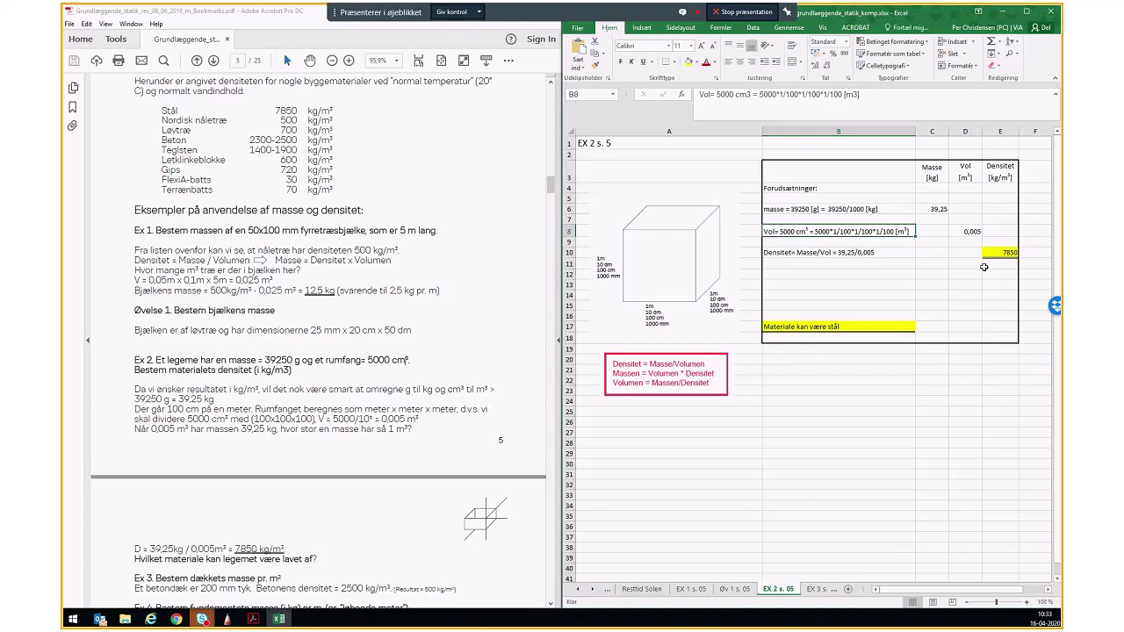
{"action": "left_click", "coordinate": [933, 412]}
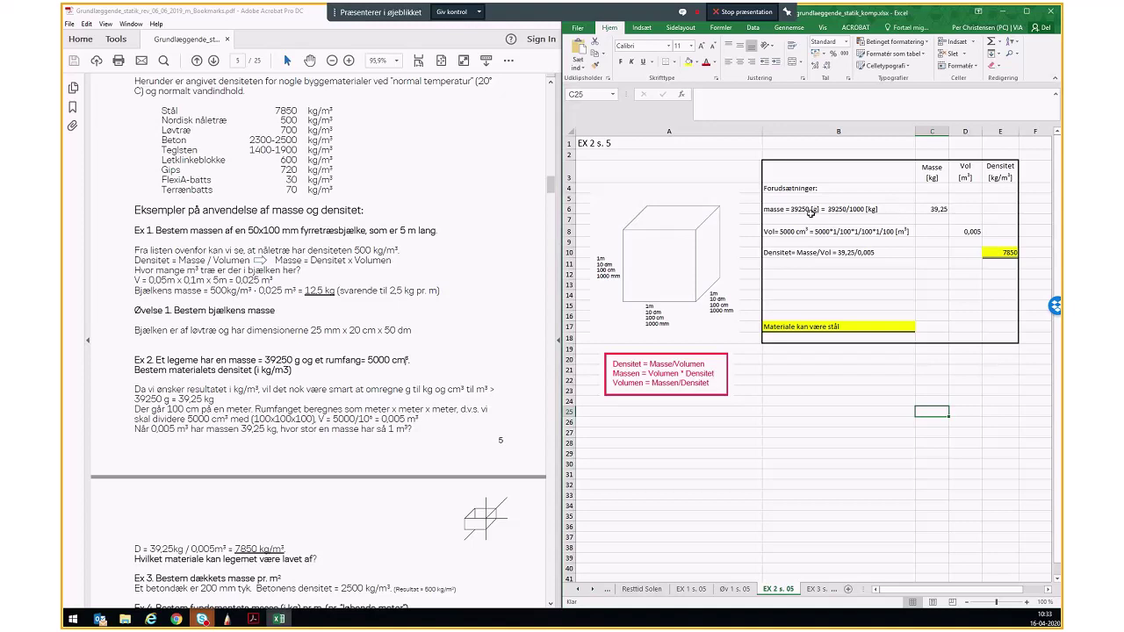
{"action": "left_click", "coordinate": [809, 209]}
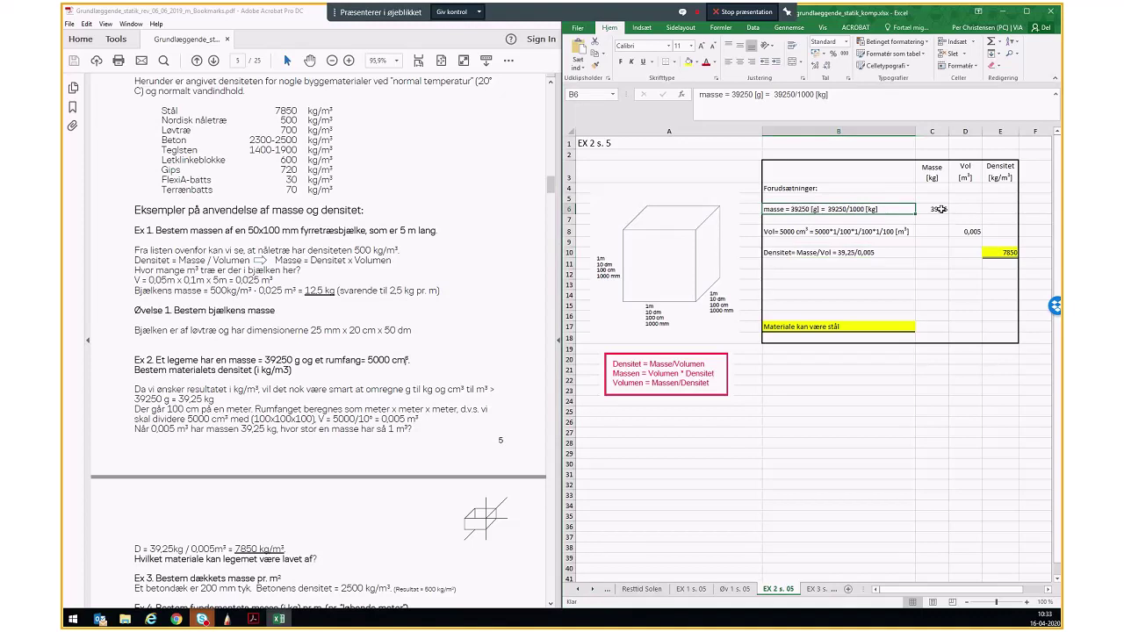
{"action": "left_click", "coordinate": [942, 210]}
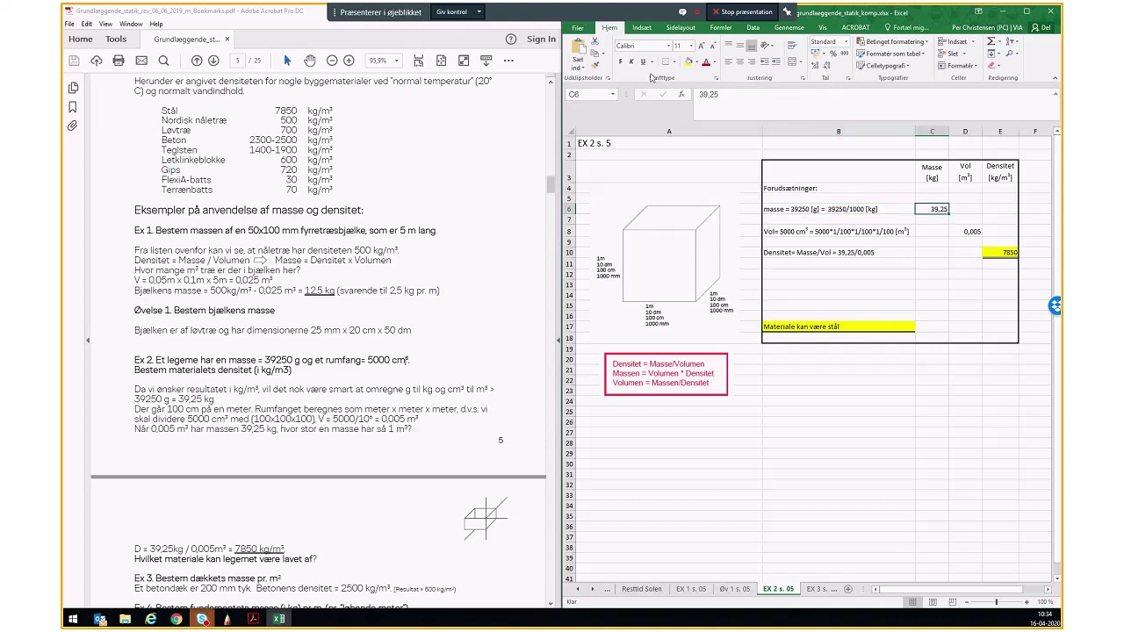
{"action": "left_click", "coordinate": [823, 231]}
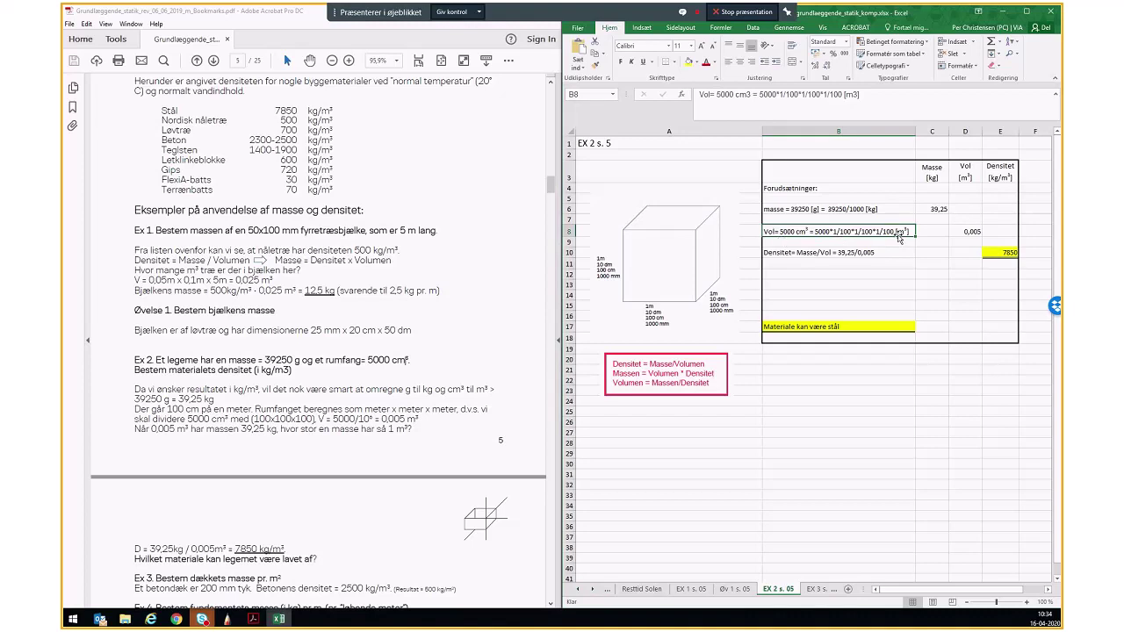
{"action": "left_click", "coordinate": [968, 231]}
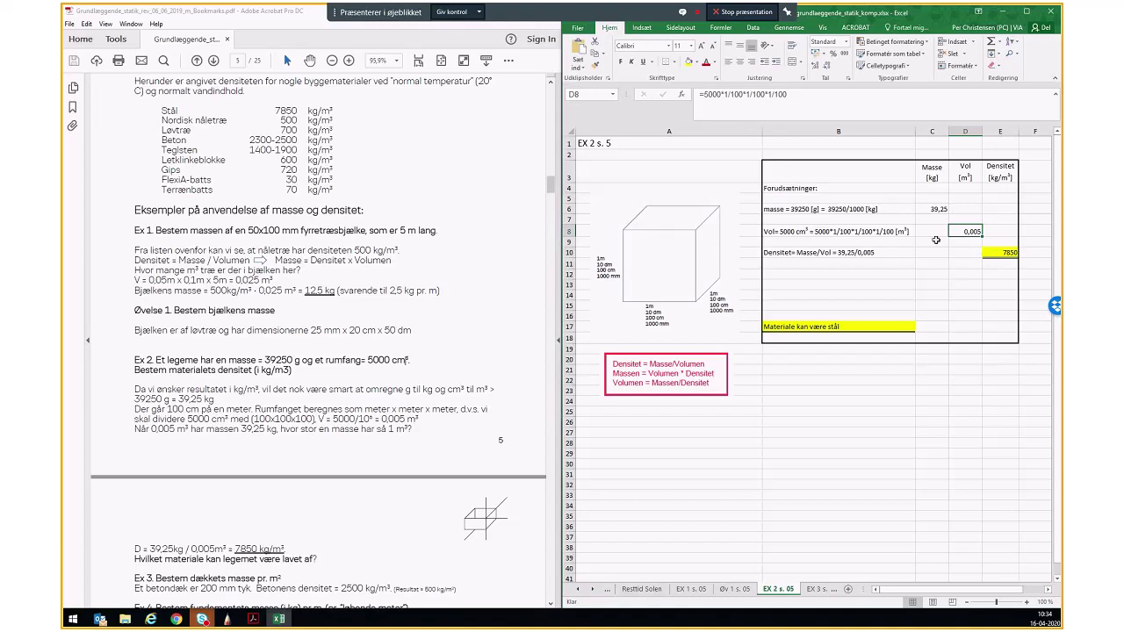
{"action": "left_click", "coordinate": [950, 388]}
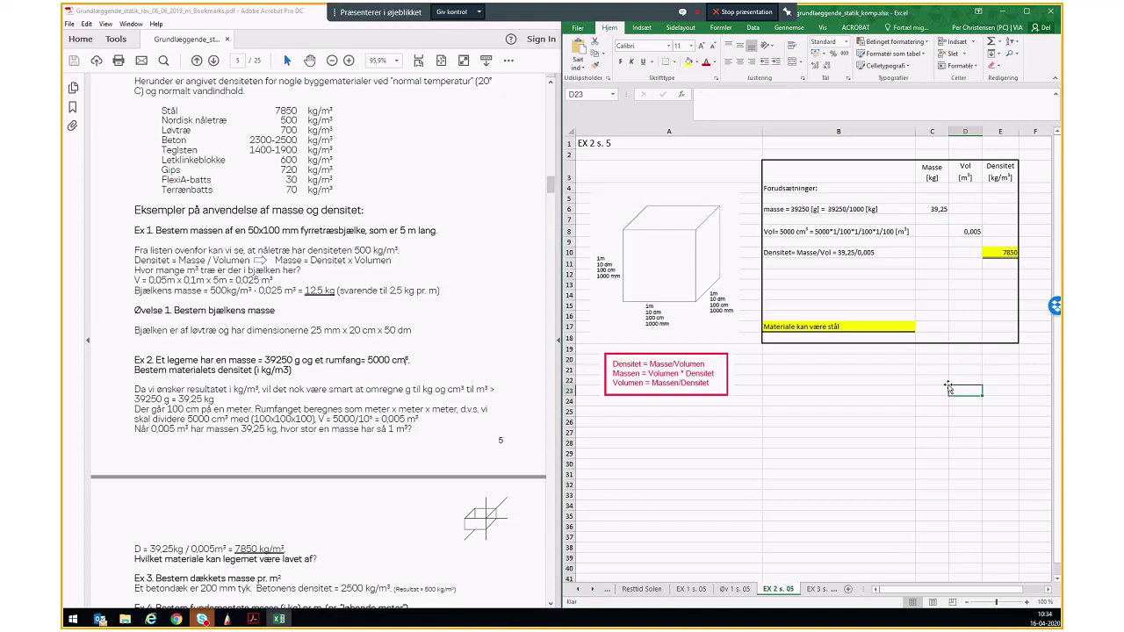
{"action": "left_click", "coordinate": [957, 230]}
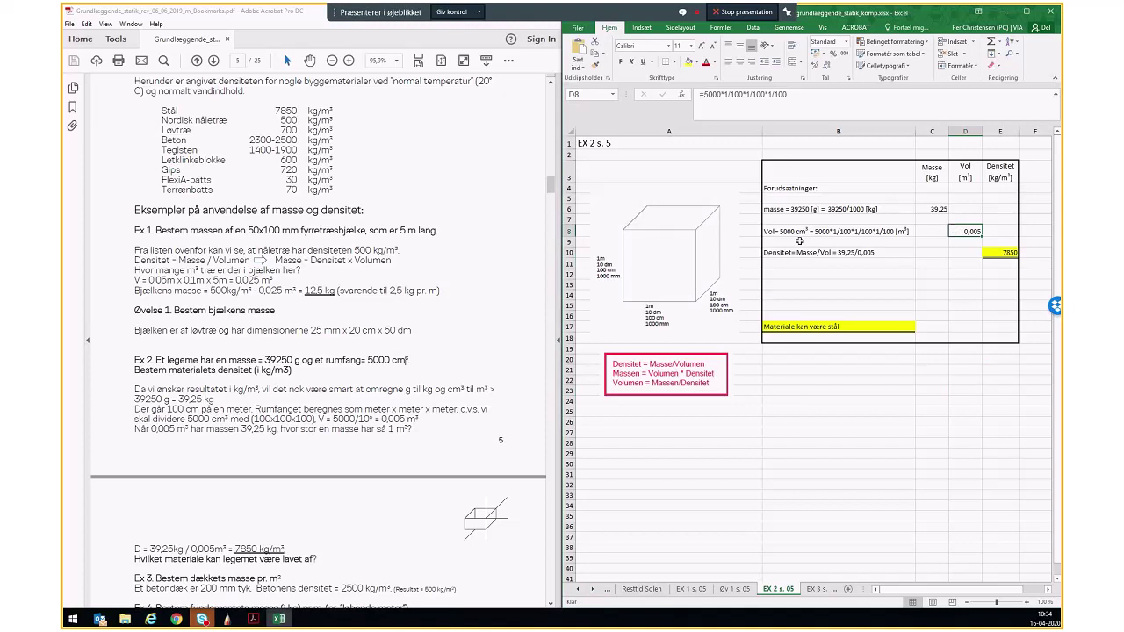
{"action": "left_click", "coordinate": [863, 411]}
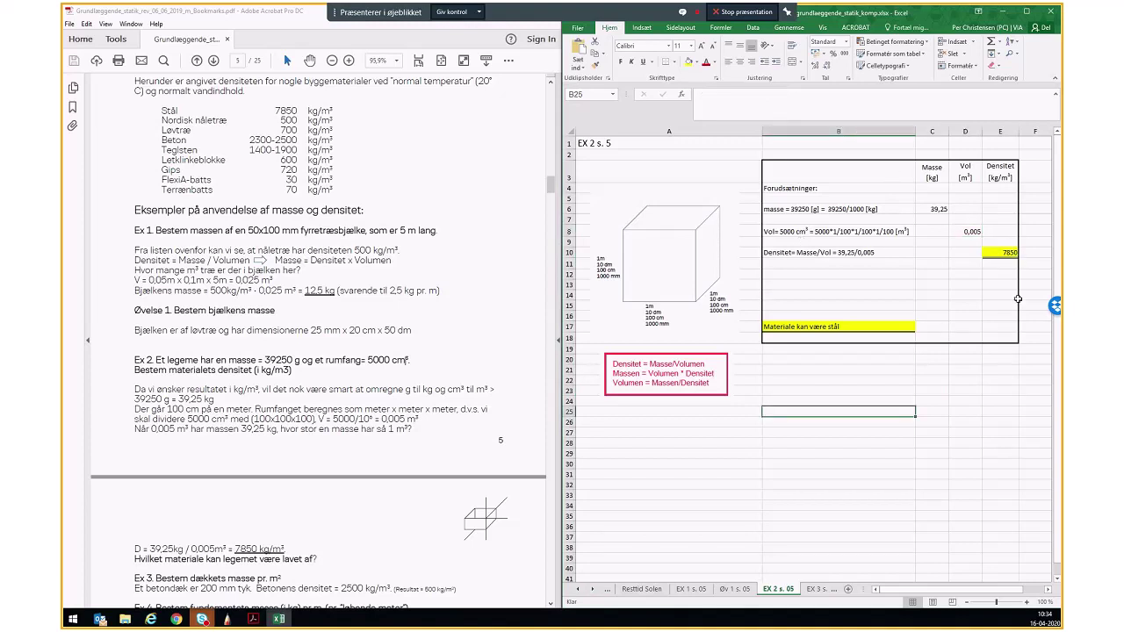
{"action": "left_click", "coordinate": [790, 231]}
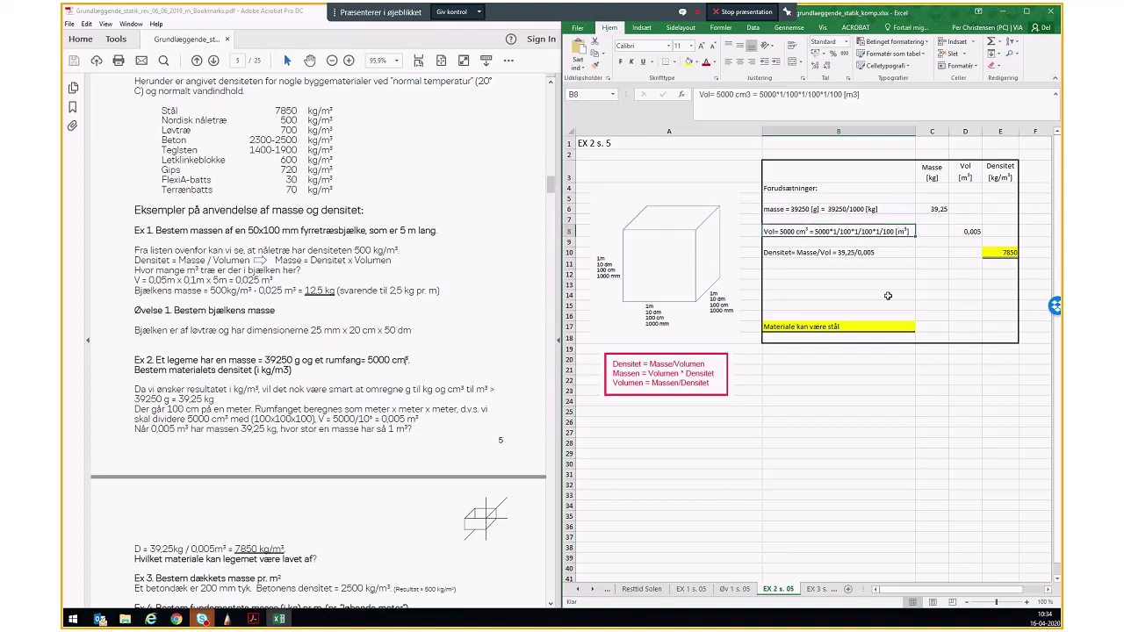
{"action": "left_click", "coordinate": [882, 395]}
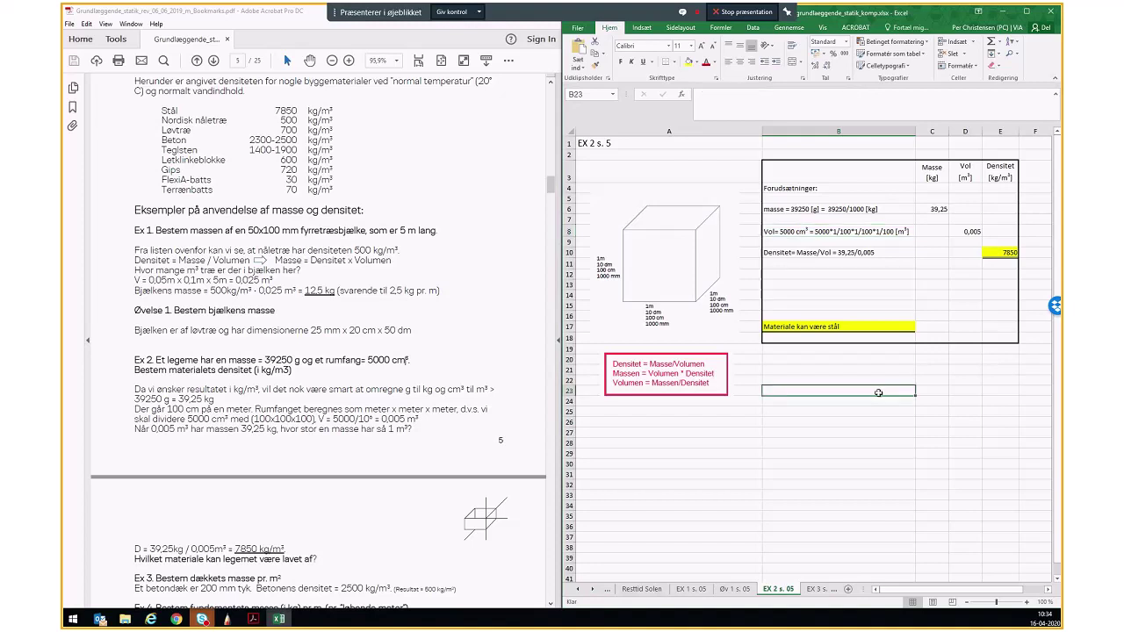
{"action": "left_click", "coordinate": [801, 254]}
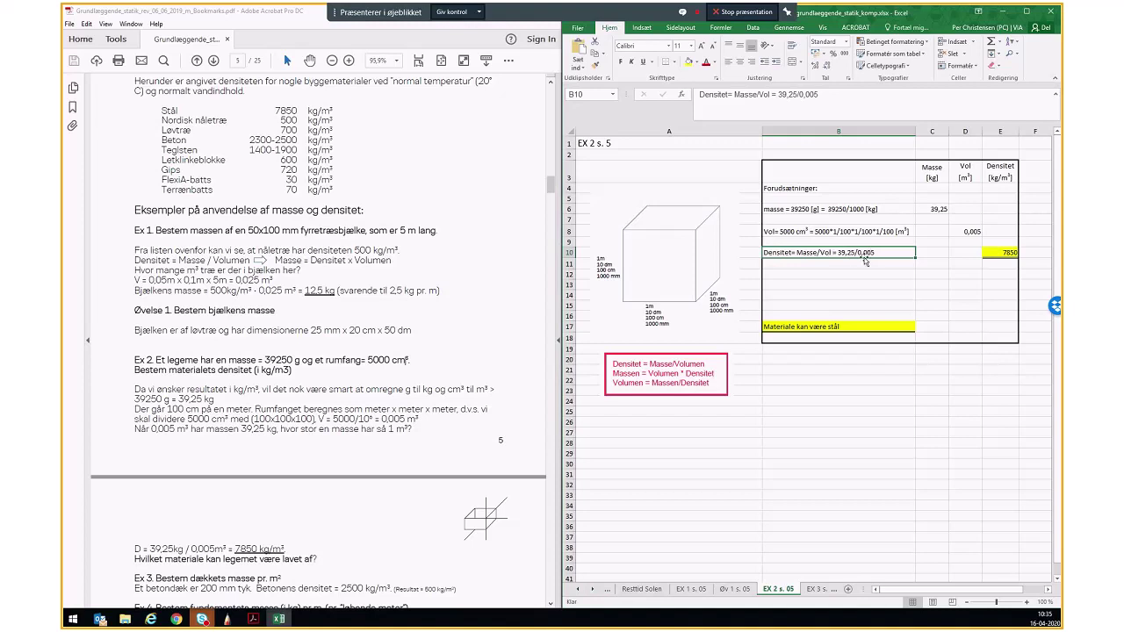
{"action": "left_click", "coordinate": [999, 252]}
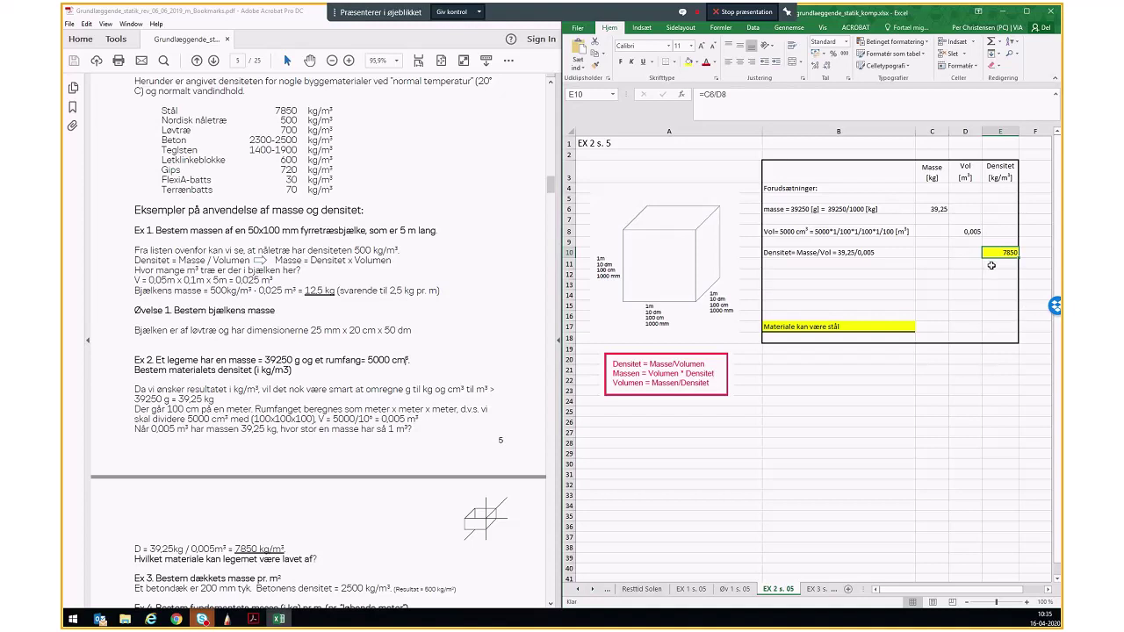
{"action": "left_click", "coordinate": [990, 265]}
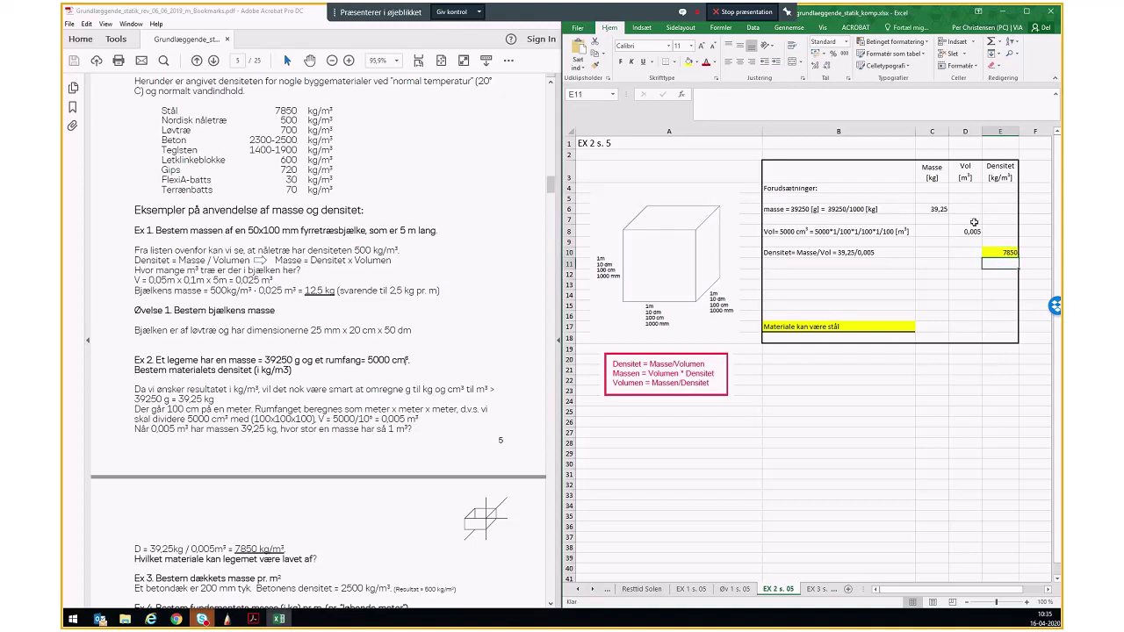
{"action": "left_click", "coordinate": [995, 253]}
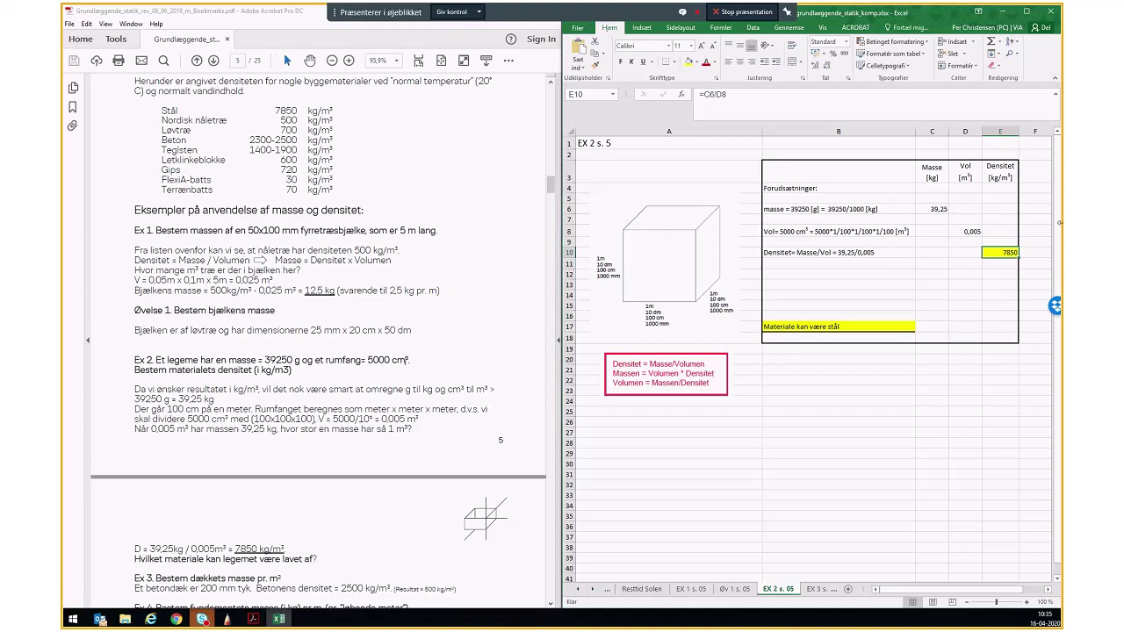
{"action": "left_click", "coordinate": [936, 400]}
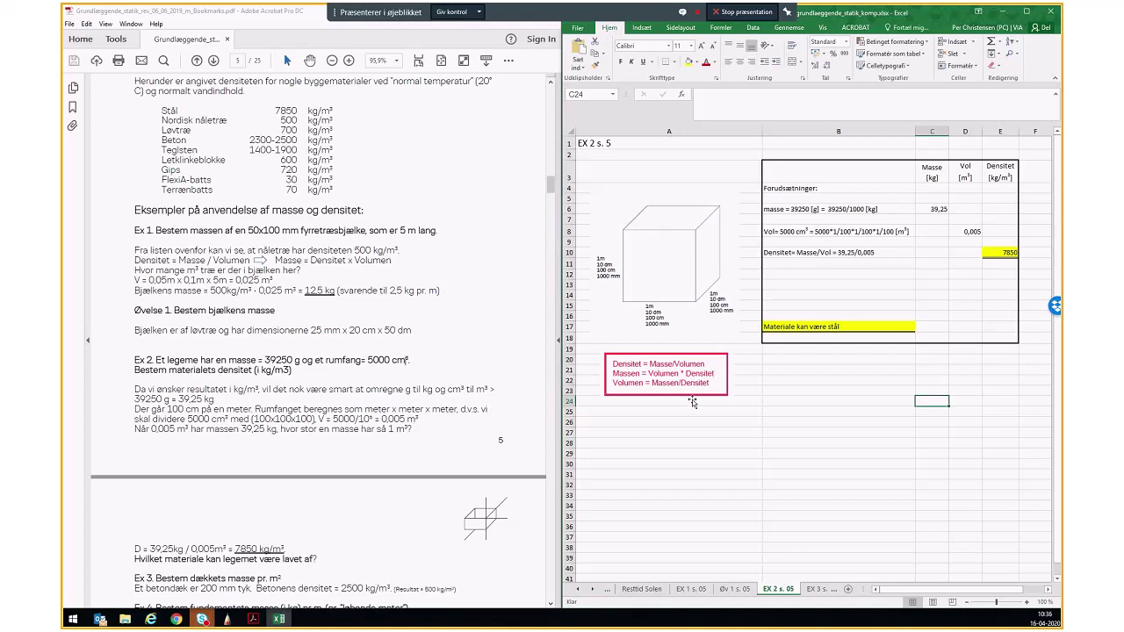
{"action": "left_click", "coordinate": [1002, 252]}
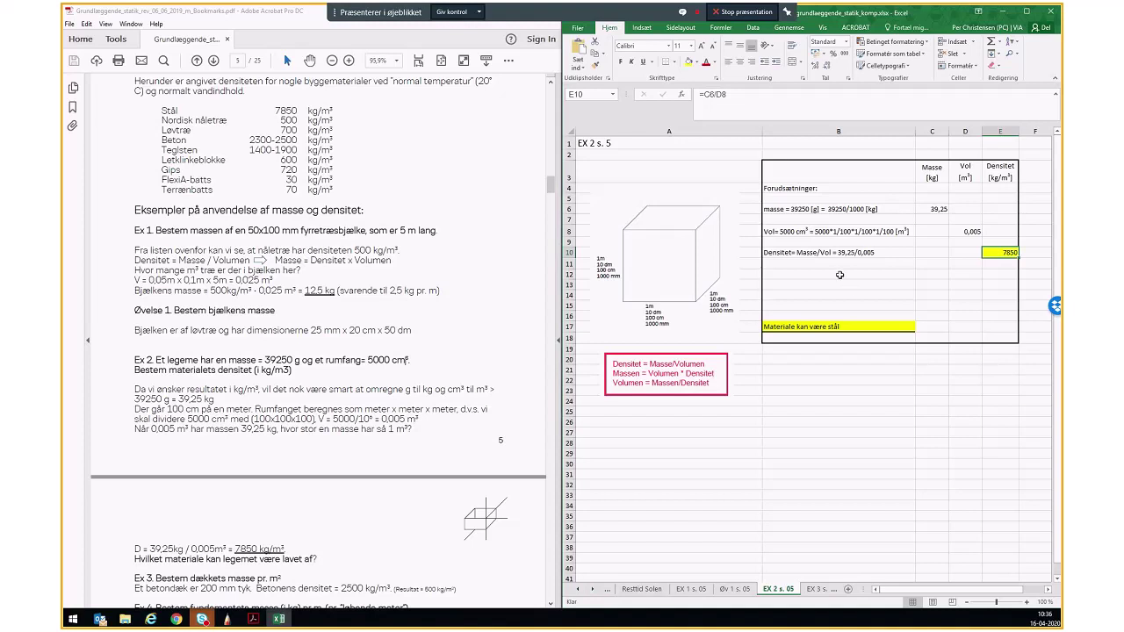
{"action": "left_click", "coordinate": [956, 281]}
{"action": "left_click", "coordinate": [1000, 254]}
{"action": "left_click", "coordinate": [869, 388]}
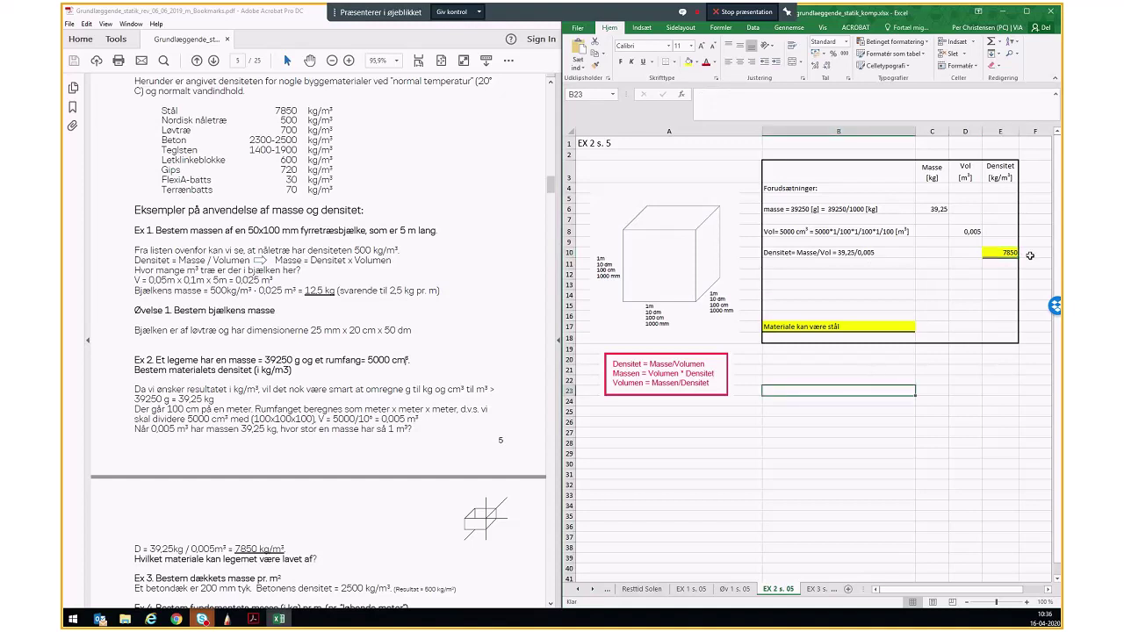
{"action": "left_click", "coordinate": [798, 325]}
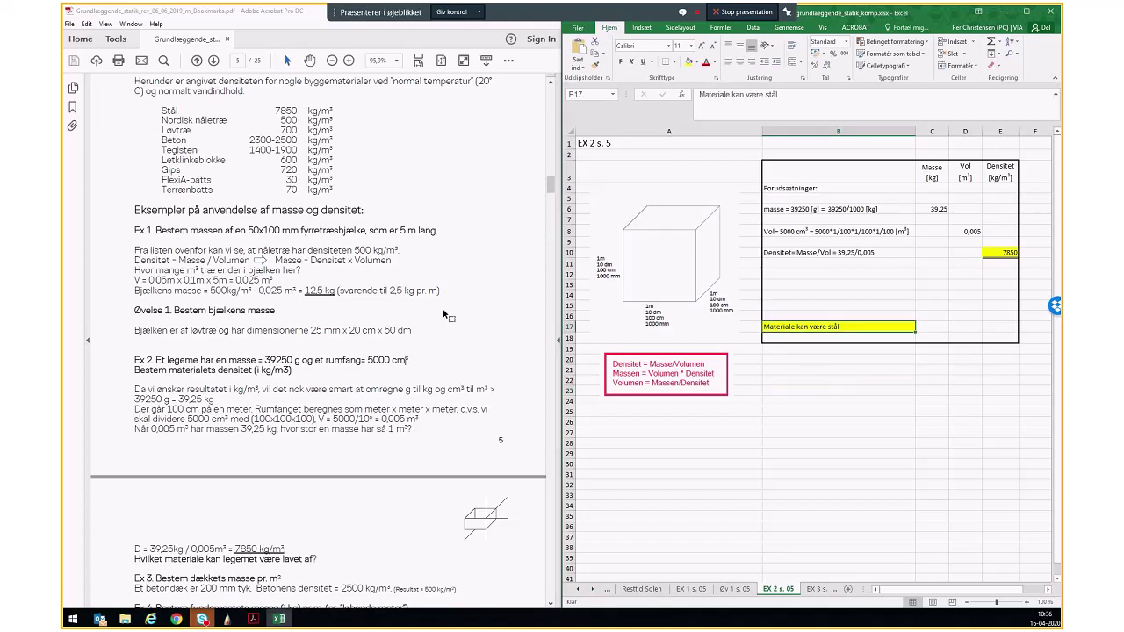
Step: Scroll the PDF to the Densitet table and highlight steel's 7850 kg/m³
{"action": "scroll", "coordinate": [245, 424], "scroll_direction": "down", "scroll_amount": 1}
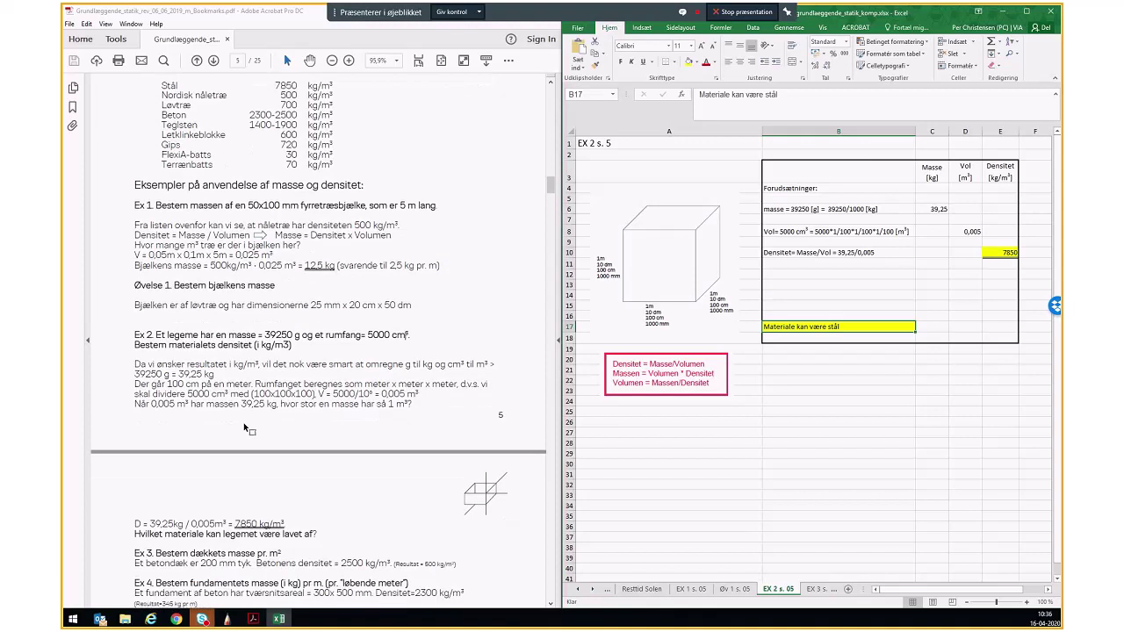
{"action": "scroll", "coordinate": [208, 407], "scroll_direction": "down", "scroll_amount": 2}
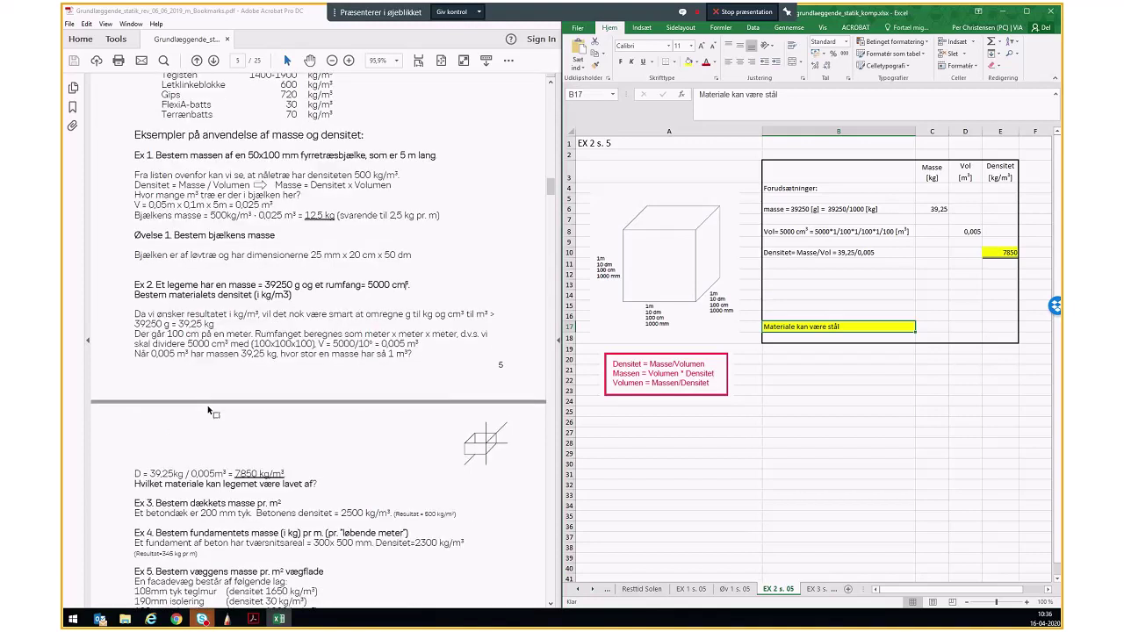
{"action": "left_click", "coordinate": [219, 488]}
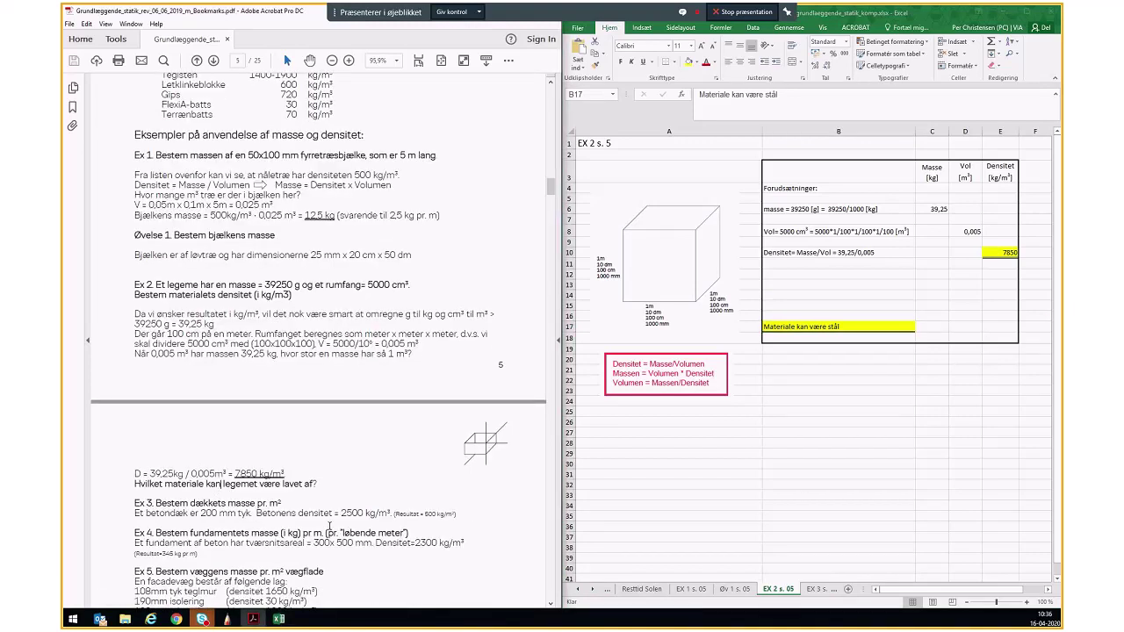
{"action": "scroll", "coordinate": [335, 436], "scroll_direction": "up", "scroll_amount": 5}
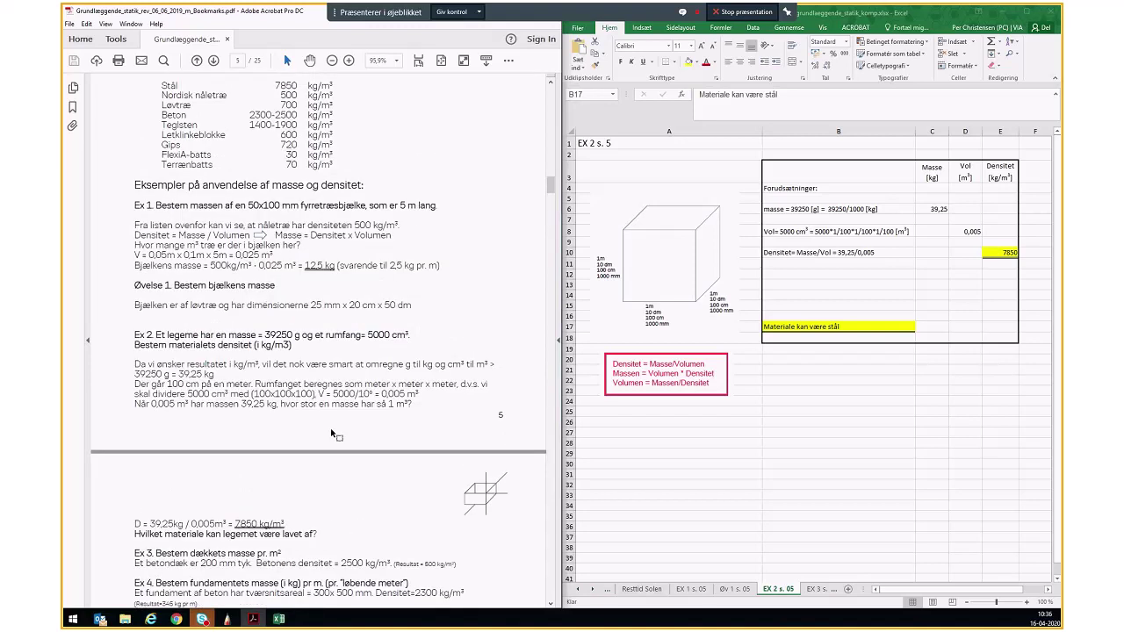
{"action": "scroll", "coordinate": [264, 351], "scroll_direction": "up", "scroll_amount": 6}
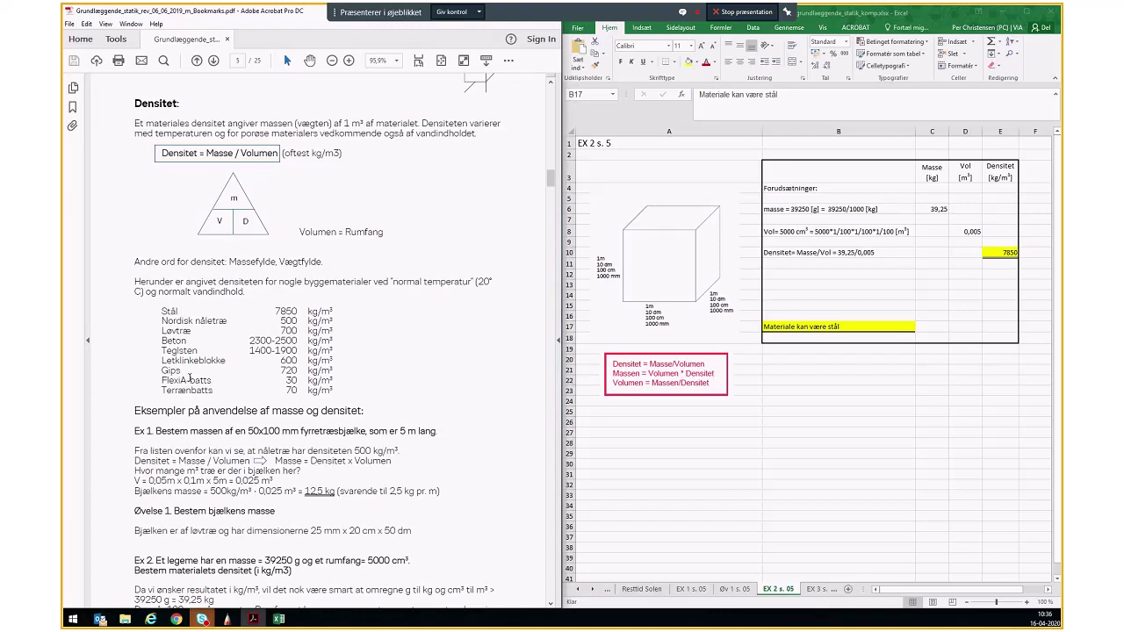
{"action": "left_click_drag", "start_coordinate": [275, 312], "coordinate": [323, 314]}
{"action": "left_click", "coordinate": [838, 334]}
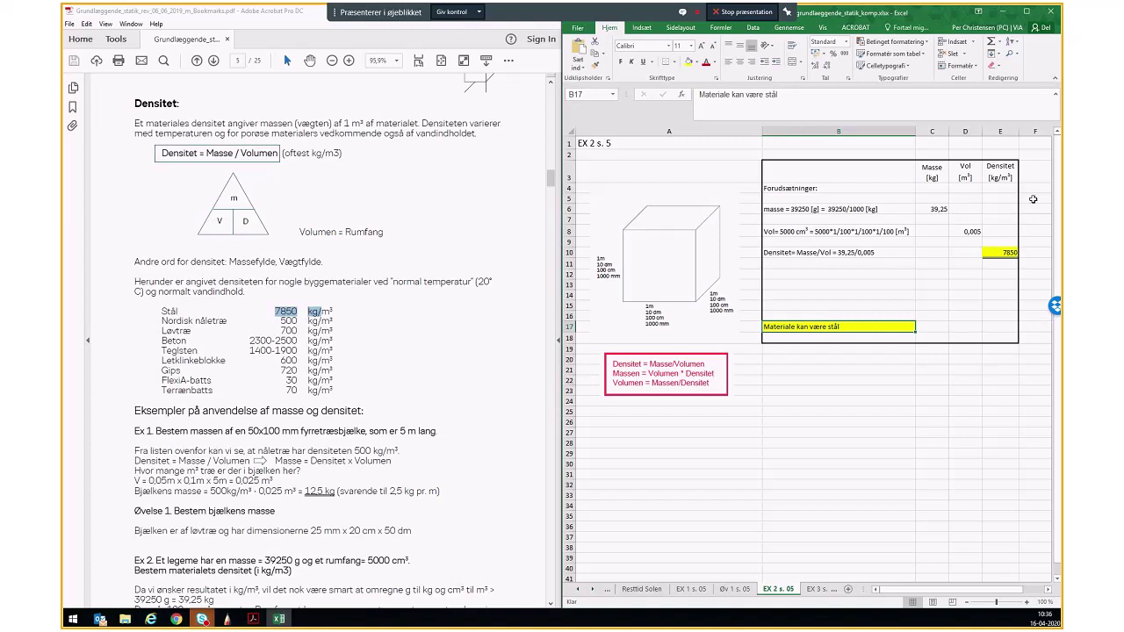
{"action": "left_click_drag", "start_coordinate": [905, 592], "coordinate": [946, 598]}
Step: Widen column F and enter the heading 'Bemærkninger/referencer' in F3
{"action": "scroll", "coordinate": [865, 145], "scroll_direction": "right", "scroll_amount": 2}
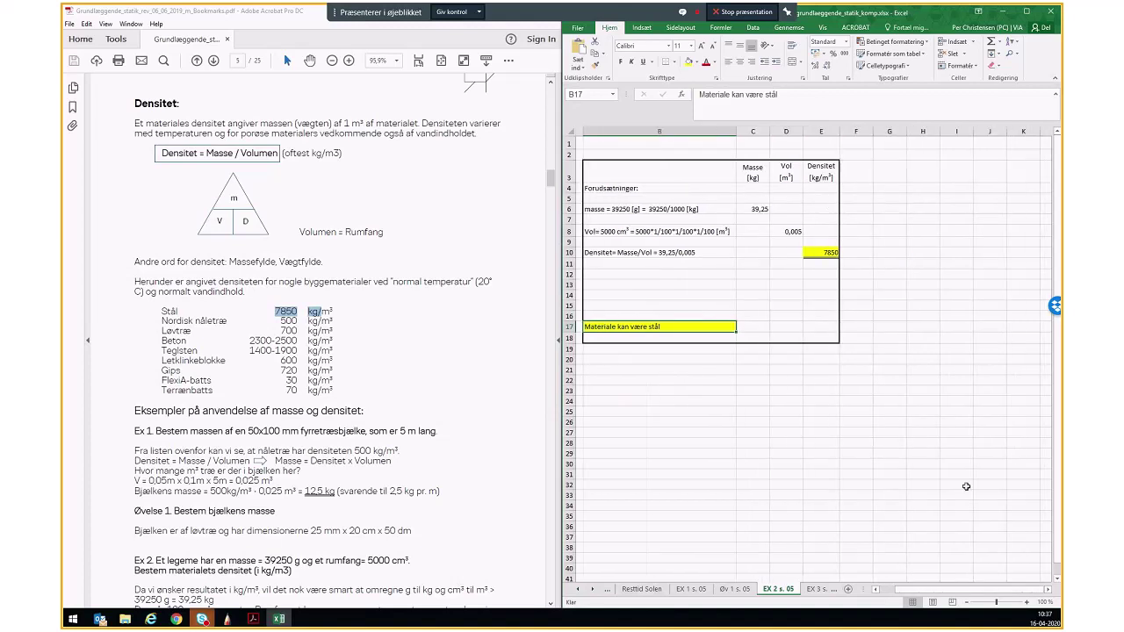
{"action": "left_click_drag", "start_coordinate": [865, 131], "coordinate": [942, 131]}
{"action": "left_click", "coordinate": [872, 171]}
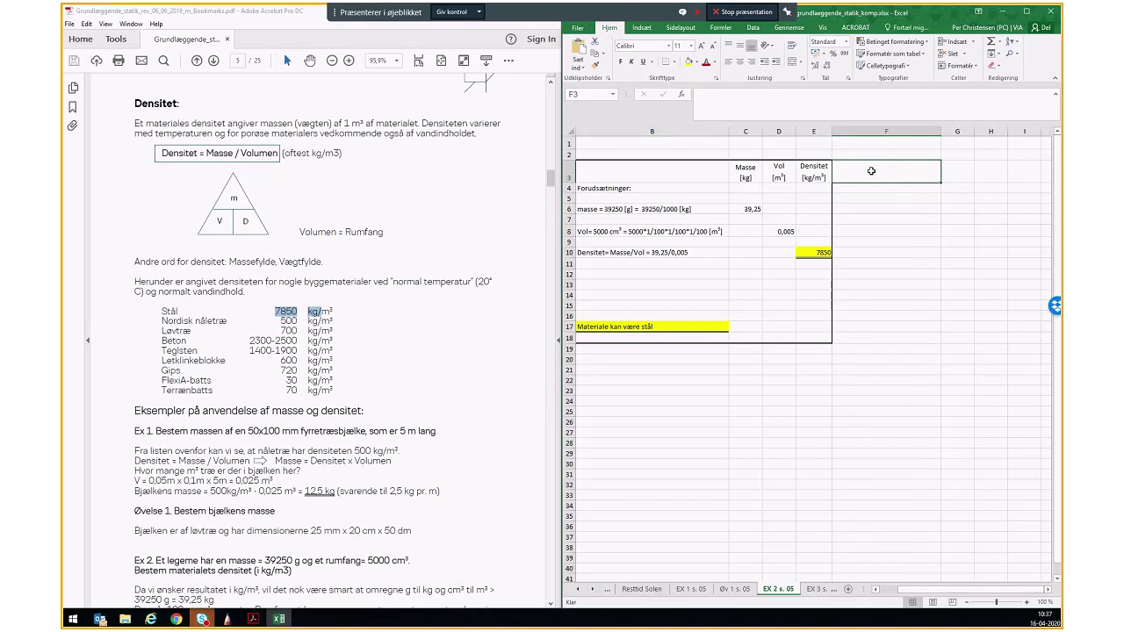
{"action": "type", "text": "Bemærkninger"}
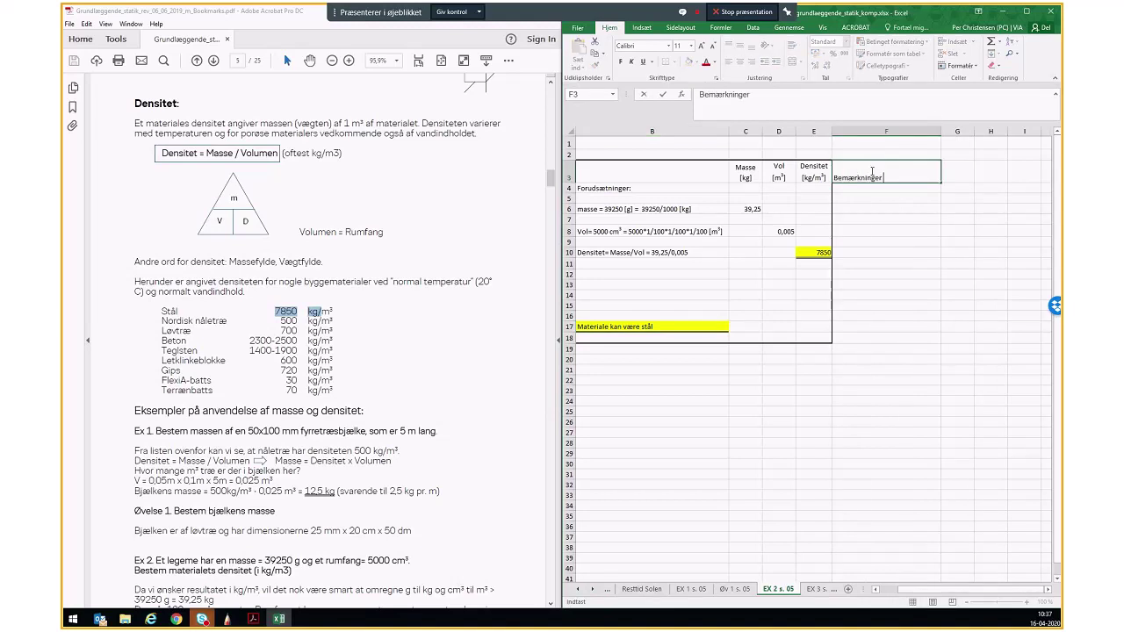
{"action": "type", "text": "/referencer"}
{"action": "left_click", "coordinate": [883, 347]}
{"action": "left_click_drag", "start_coordinate": [922, 595], "coordinate": [909, 596]}
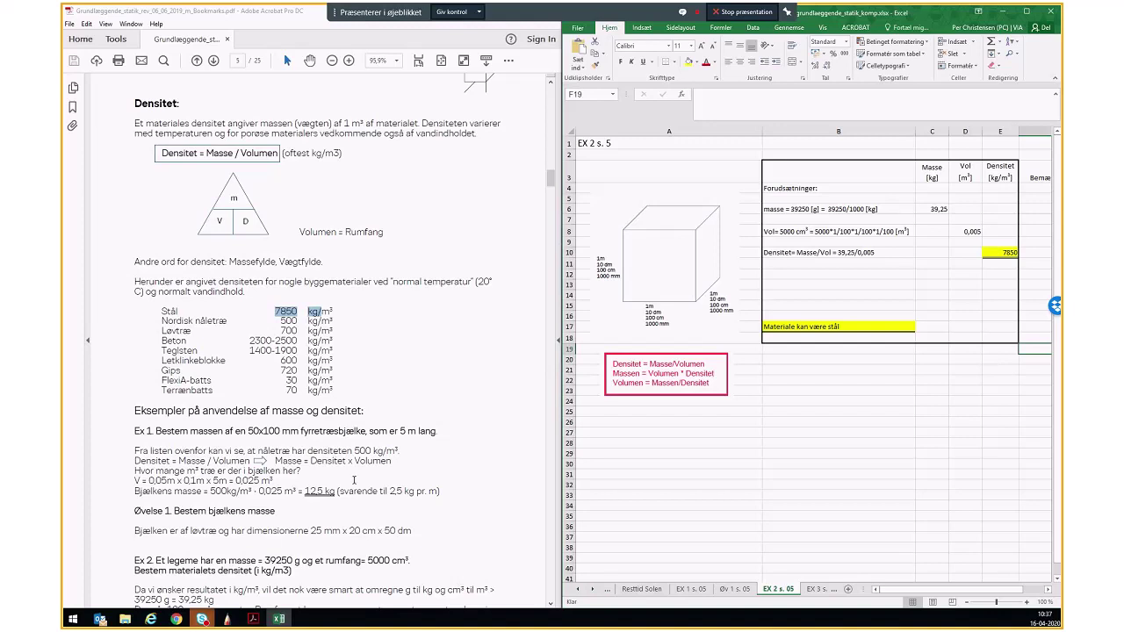
{"action": "left_click", "coordinate": [420, 376]}
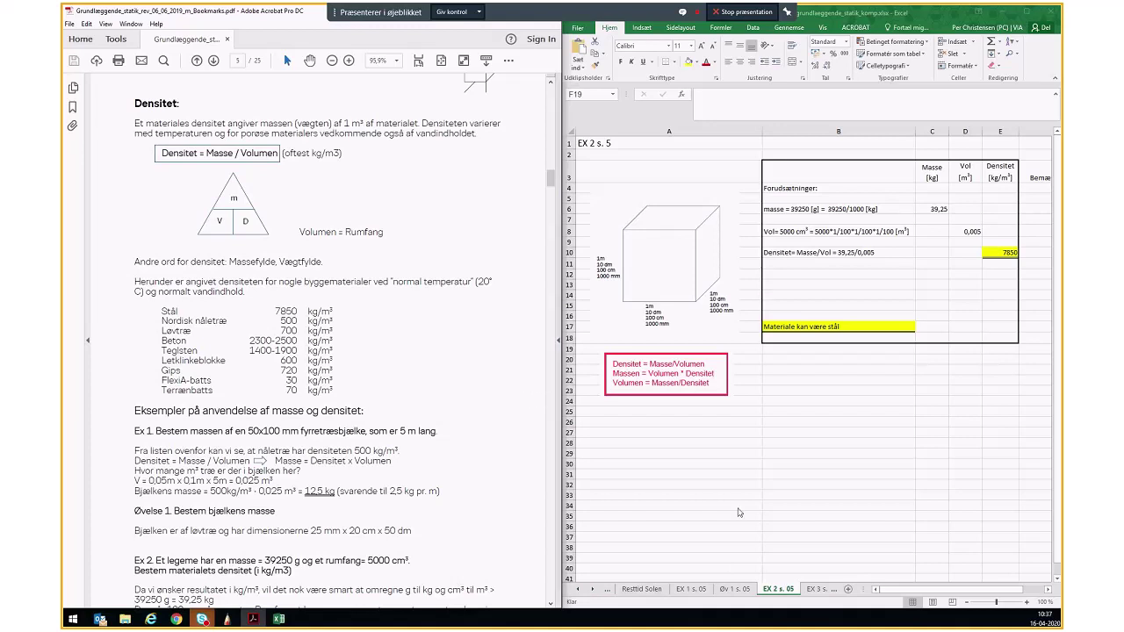
Step: Flip through Haandskrevet dok, Videnskabelige tal, Græske symboler, Resttid Solen and EX 1 s. 05, ending on Øv 1 s. 05
{"action": "left_click", "coordinate": [578, 594]}
{"action": "left_click", "coordinate": [579, 594]}
{"action": "left_click", "coordinate": [579, 593]}
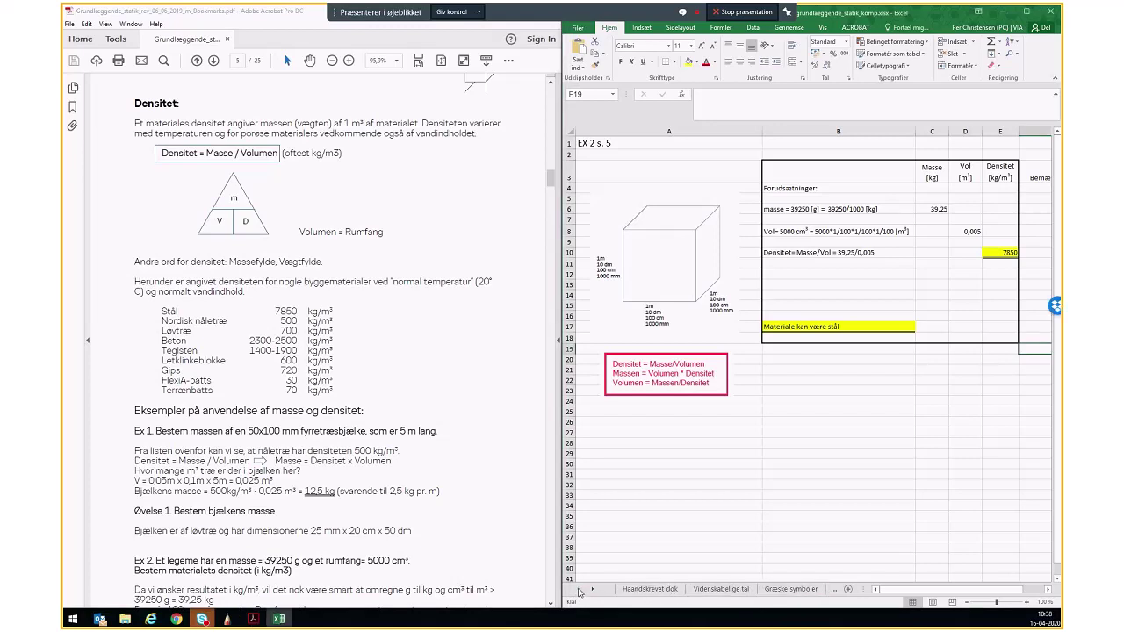
{"action": "left_click", "coordinate": [646, 589]}
{"action": "left_click", "coordinate": [717, 589]}
{"action": "left_click", "coordinate": [789, 590]}
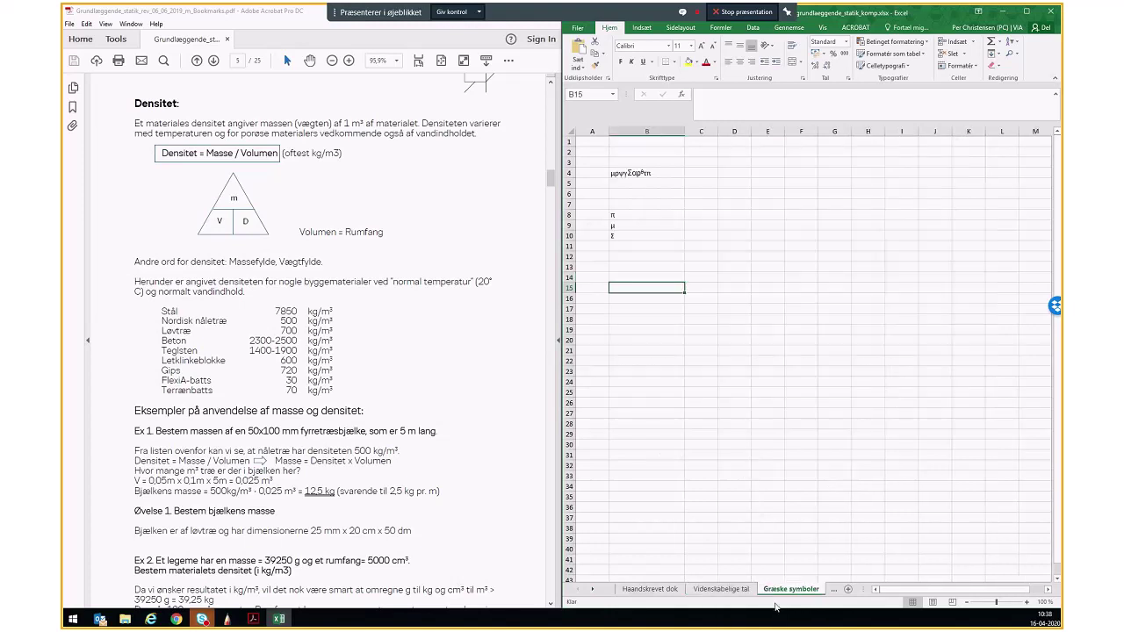
{"action": "left_click", "coordinate": [593, 590]}
{"action": "left_click", "coordinate": [593, 590]}
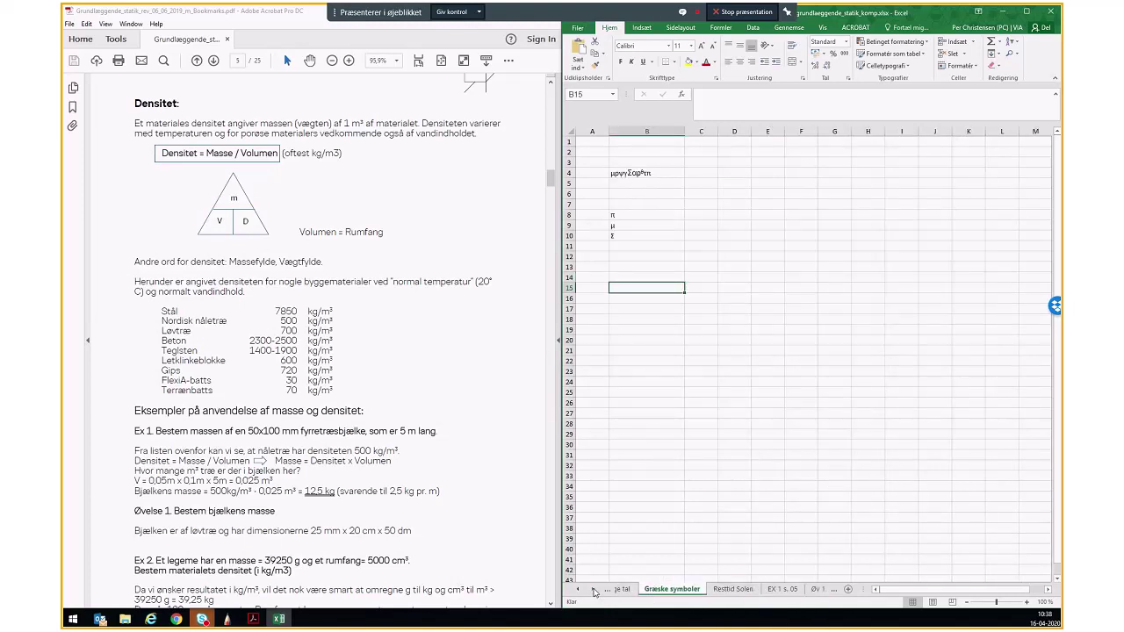
{"action": "left_click", "coordinate": [704, 589]}
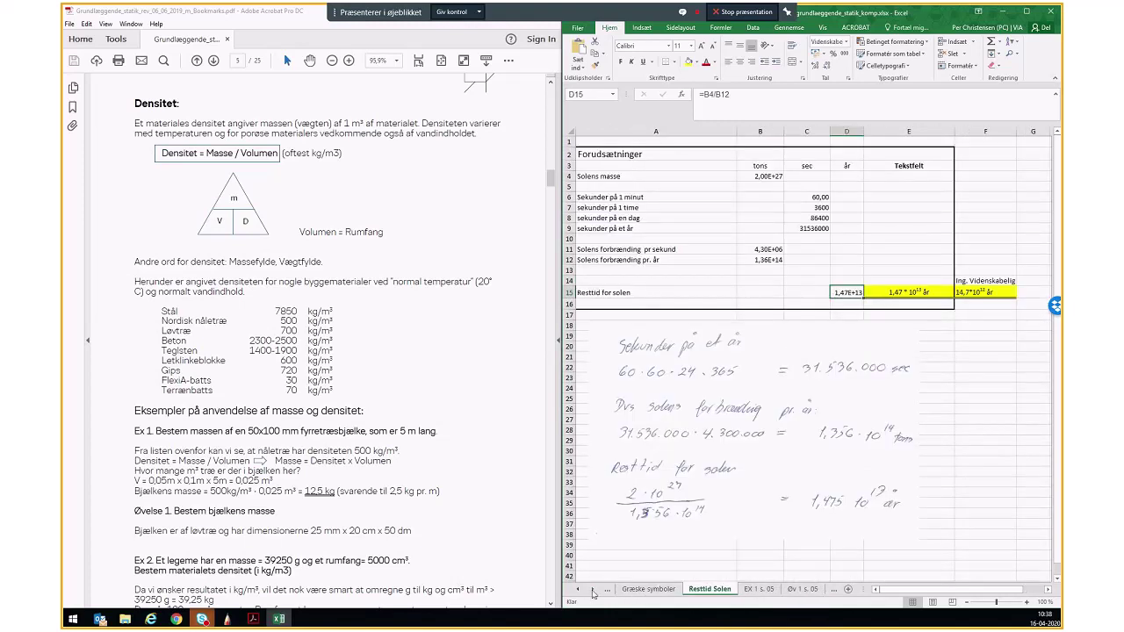
{"action": "left_click", "coordinate": [593, 590]}
{"action": "left_click", "coordinate": [696, 589]}
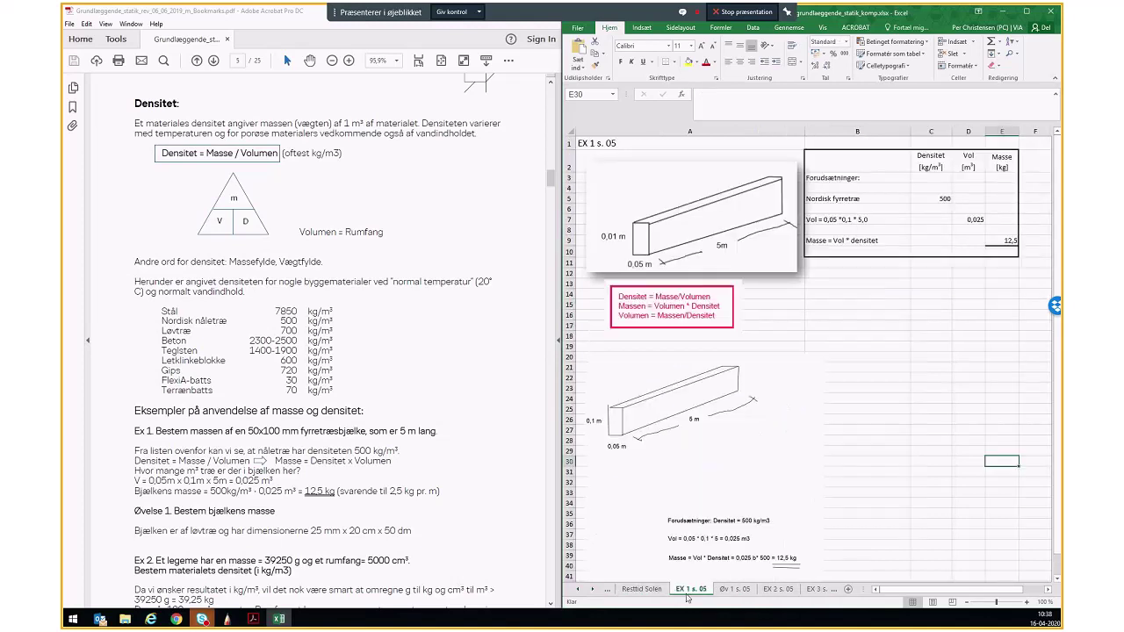
{"action": "left_click", "coordinate": [738, 589]}
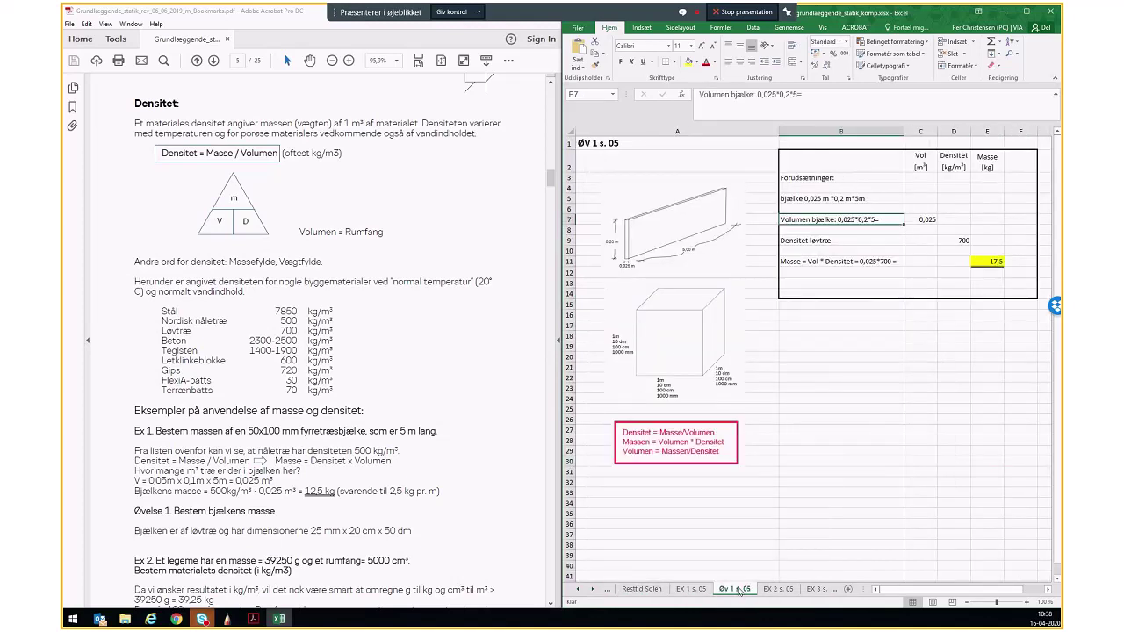
Step: On the EX 2 s. 05 sheet, put an outside border around F3:F18
{"action": "left_click", "coordinate": [778, 589]}
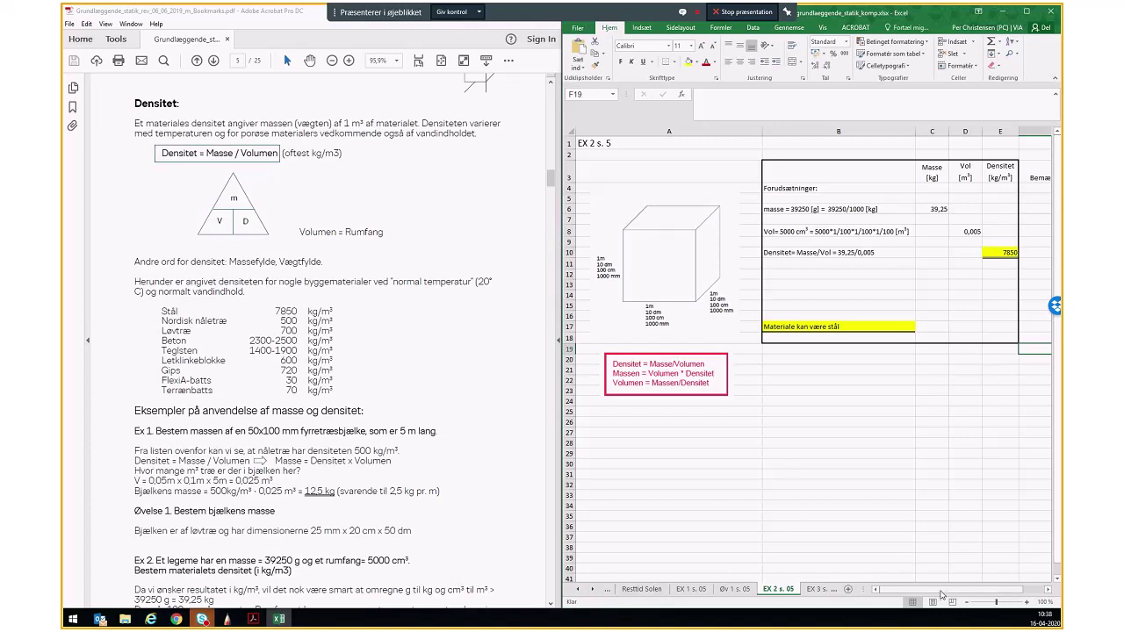
{"action": "left_click_drag", "start_coordinate": [910, 585], "coordinate": [947, 588]}
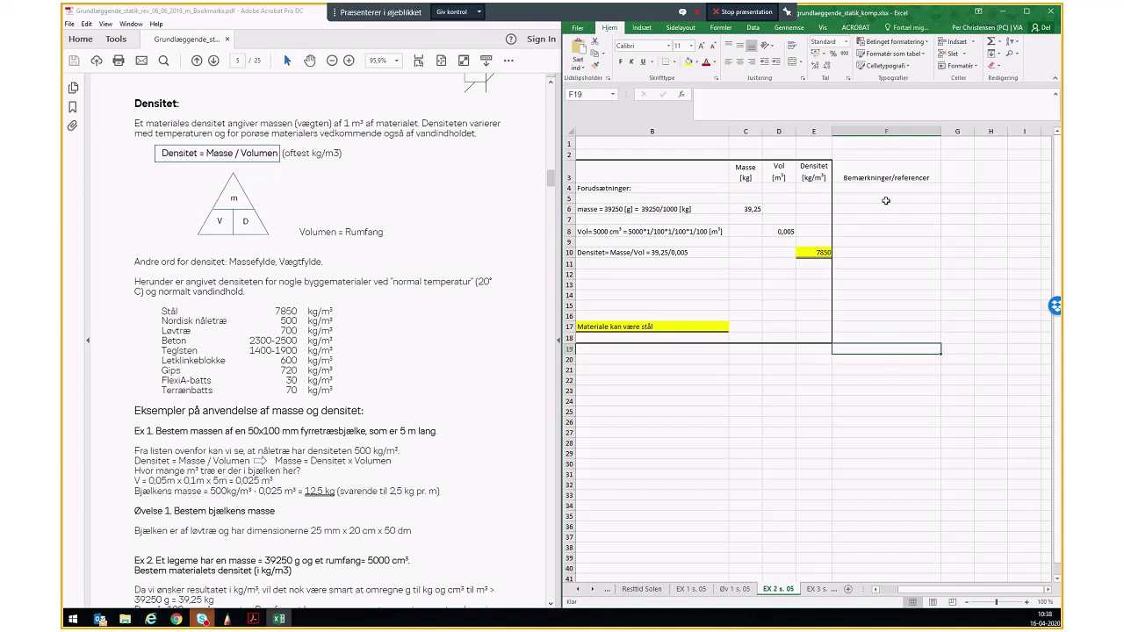
{"action": "left_click_drag", "start_coordinate": [887, 175], "coordinate": [886, 338]}
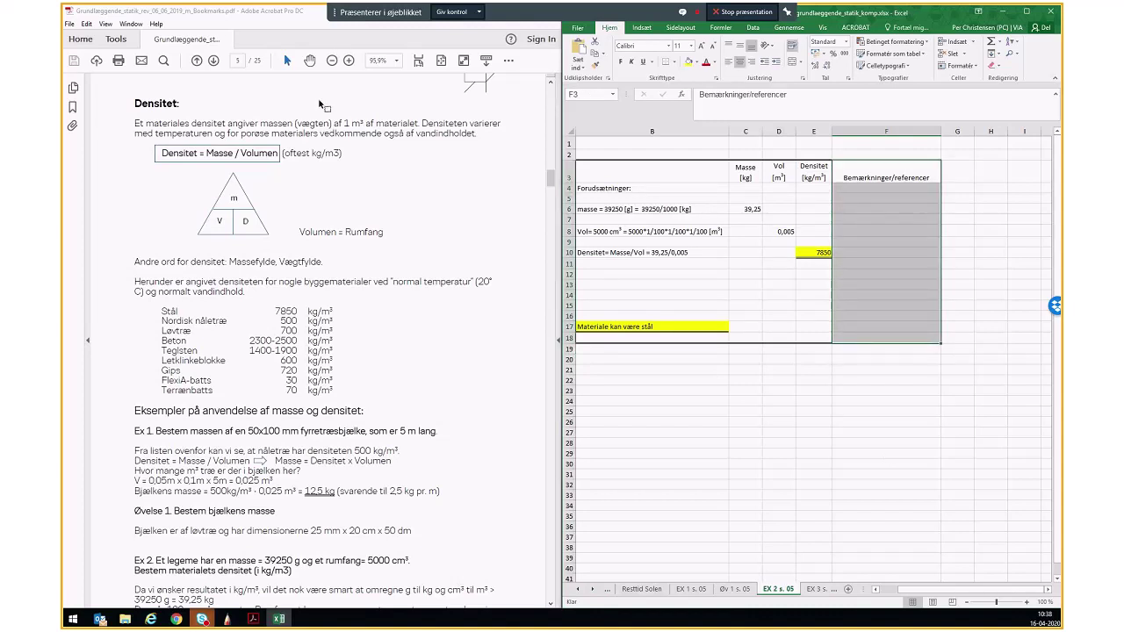
{"action": "left_click", "coordinate": [674, 62]}
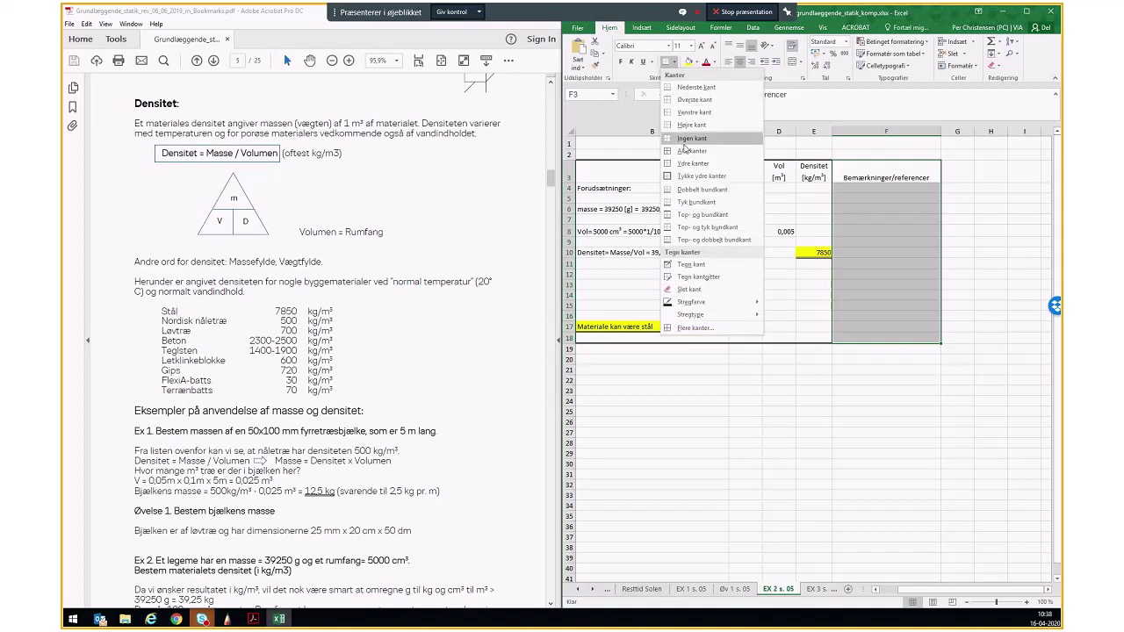
{"action": "left_click", "coordinate": [689, 150]}
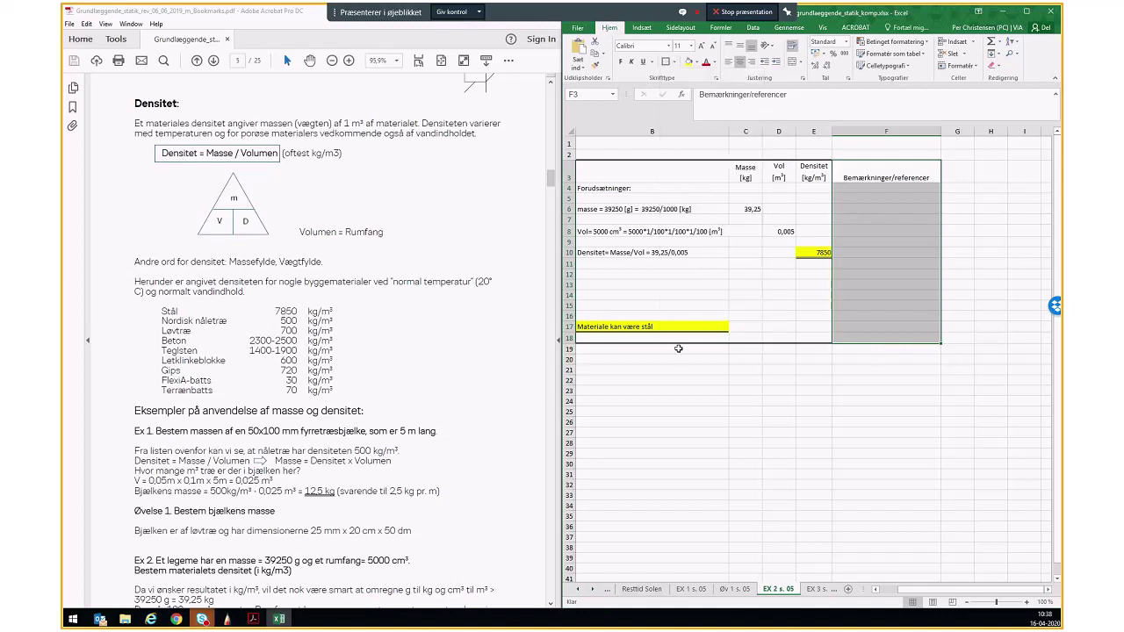
Step: Enter the reference 'komp. S. 5' in cell F17
{"action": "left_click", "coordinate": [847, 327]}
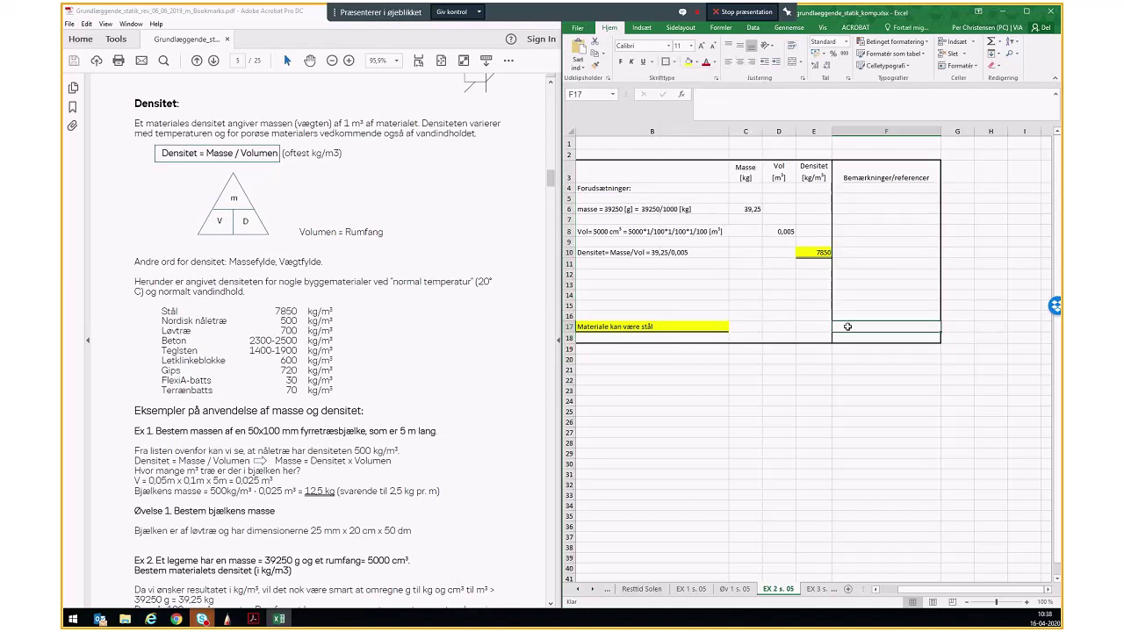
{"action": "type", "text": "komp"}
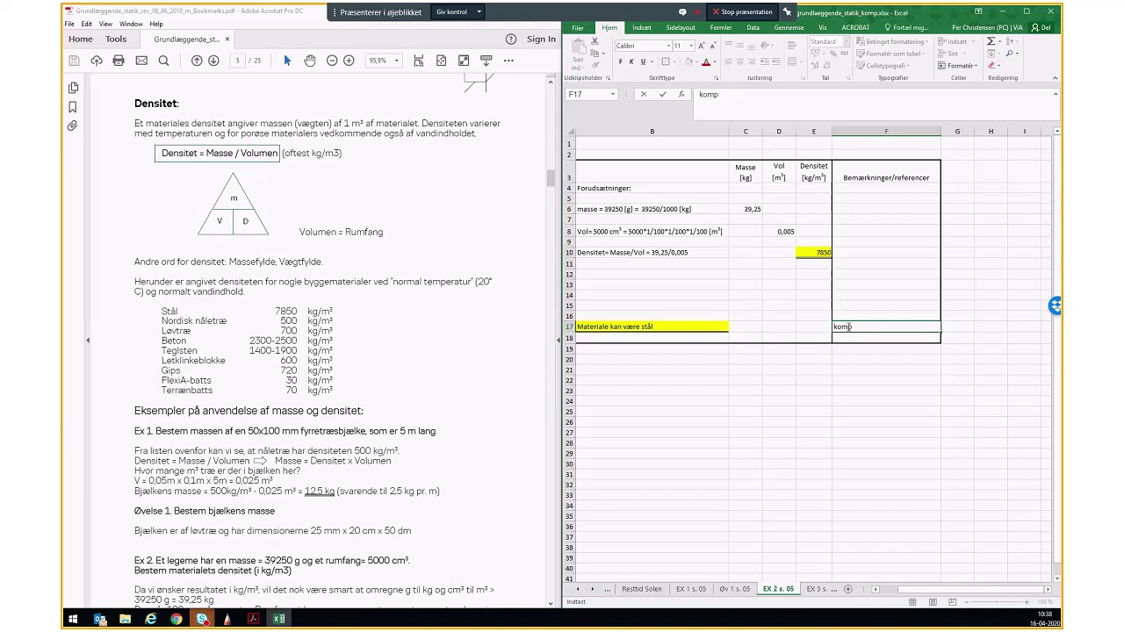
{"action": "type", "text": ". S."}
{"action": "scroll", "coordinate": [383, 412], "scroll_direction": "down", "scroll_amount": 2}
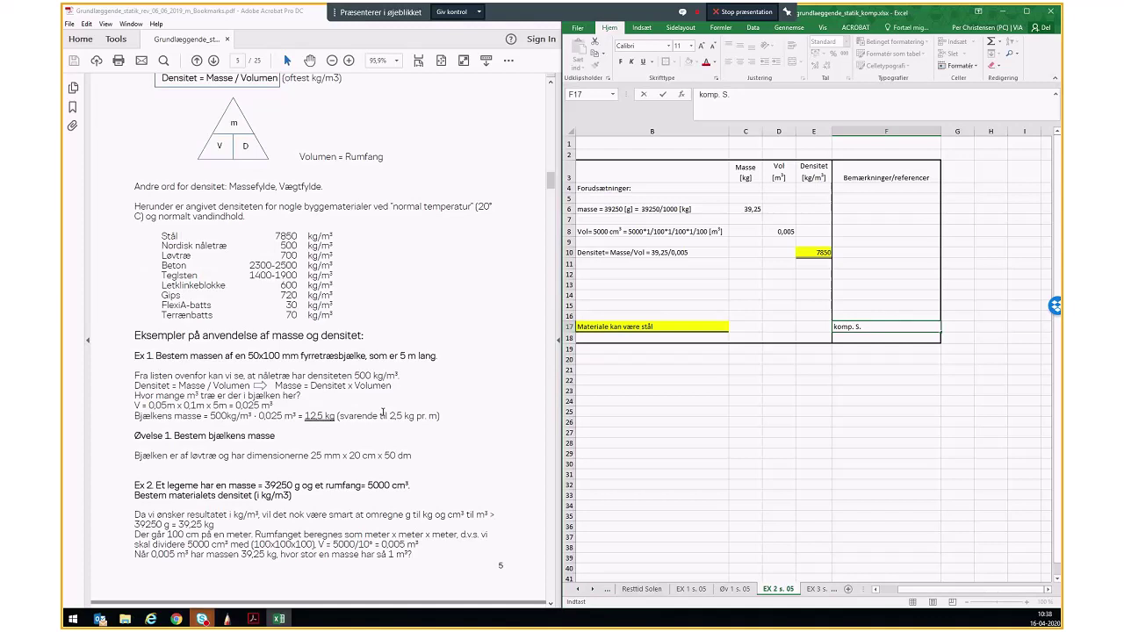
{"action": "type", "text": " 5"}
{"action": "left_click", "coordinate": [798, 408]}
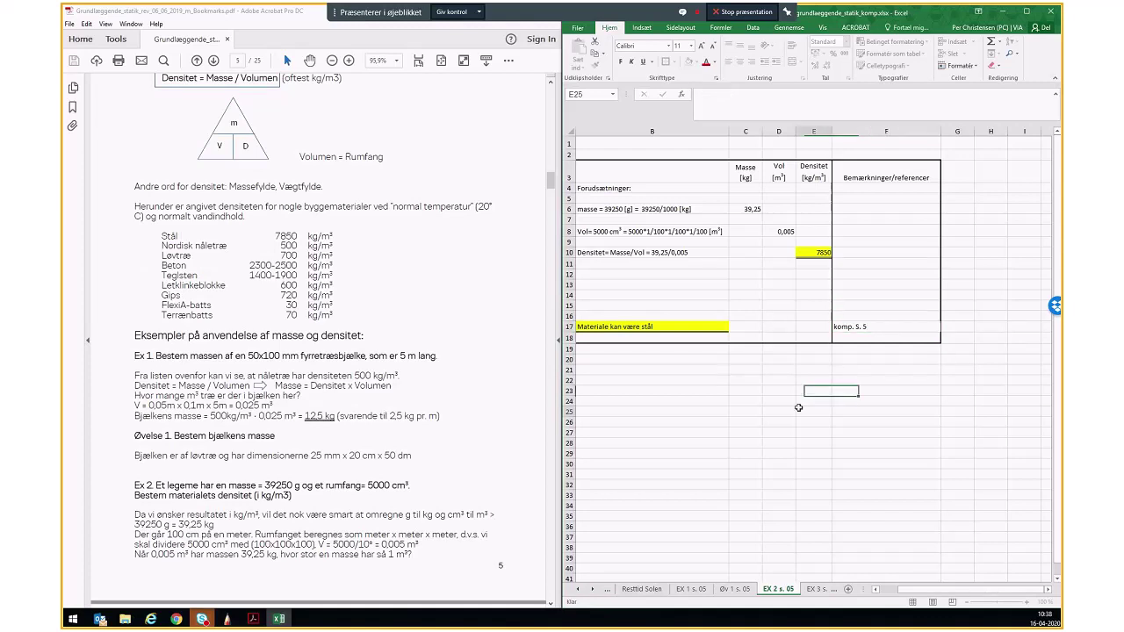
Step: Type the test word 'klækælk' into cell B25
{"action": "left_click_drag", "start_coordinate": [958, 591], "coordinate": [910, 598]}
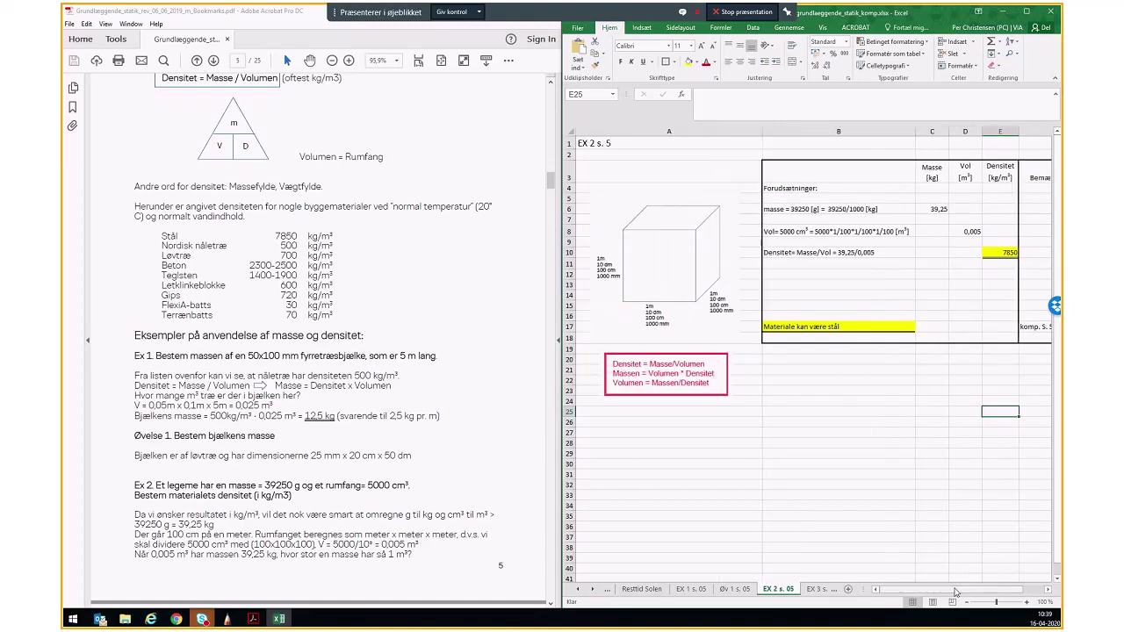
{"action": "left_click", "coordinate": [853, 333]}
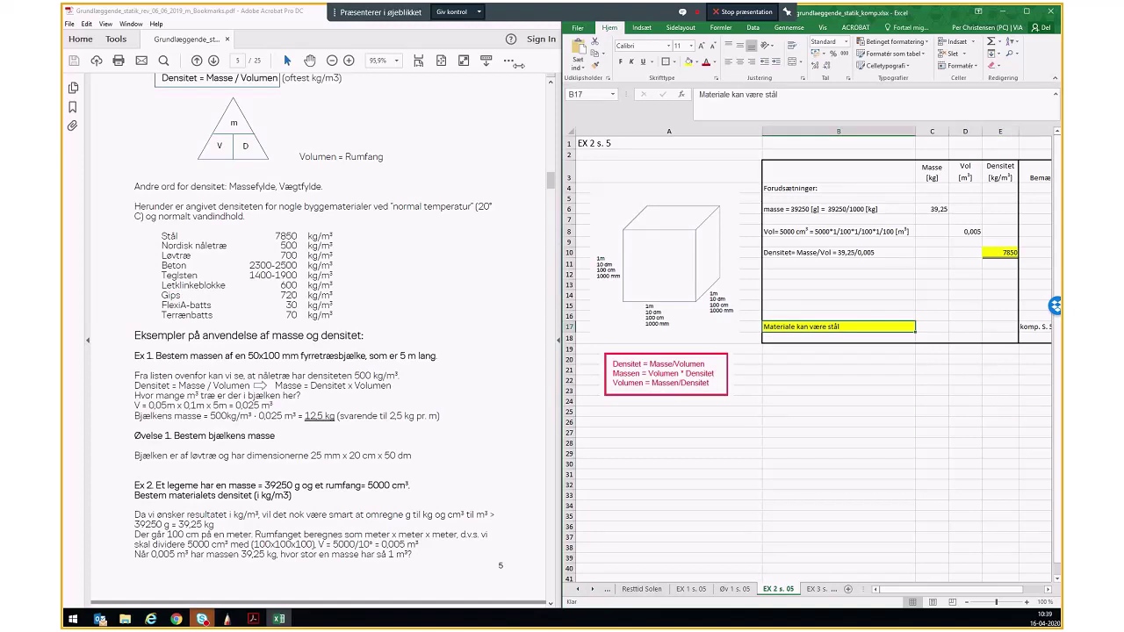
{"action": "left_click", "coordinate": [666, 66]}
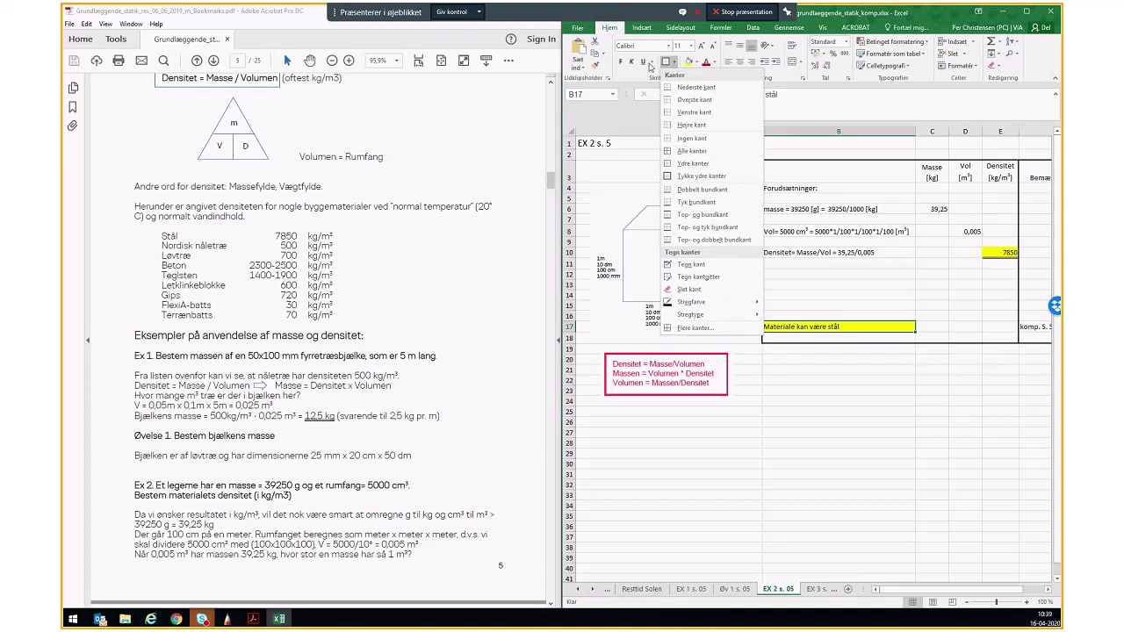
{"action": "left_click", "coordinate": [839, 412]}
{"action": "type", "text": "klækælk"}
{"action": "left_click", "coordinate": [840, 441]}
Step: Apply a double underline to 'klækælk' in B25
{"action": "left_click", "coordinate": [830, 412]}
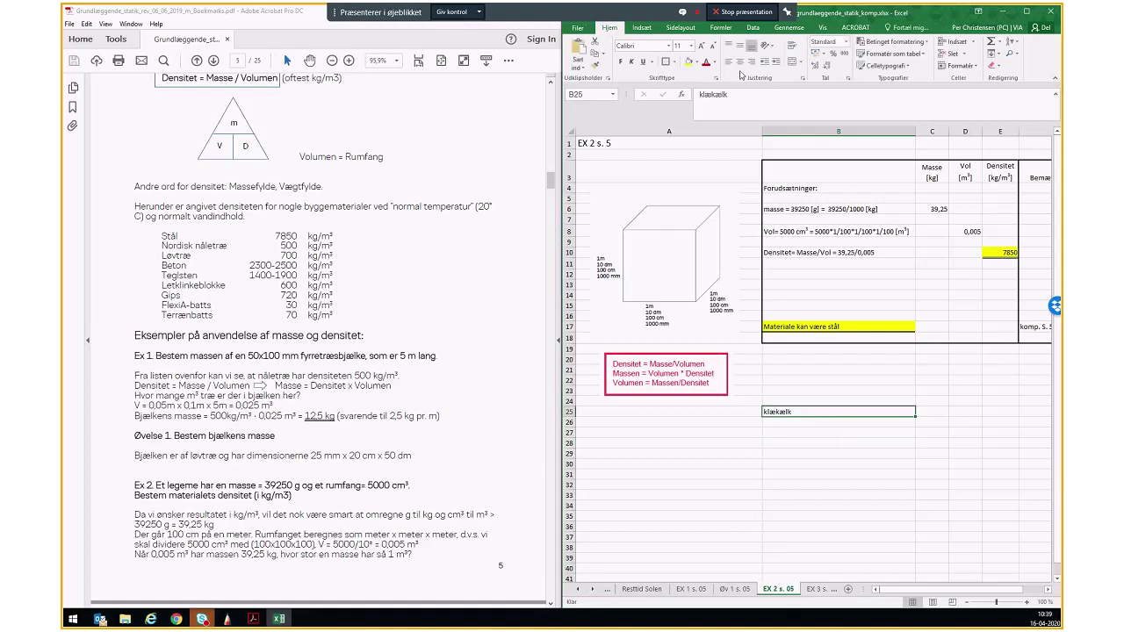
{"action": "left_click", "coordinate": [653, 63]}
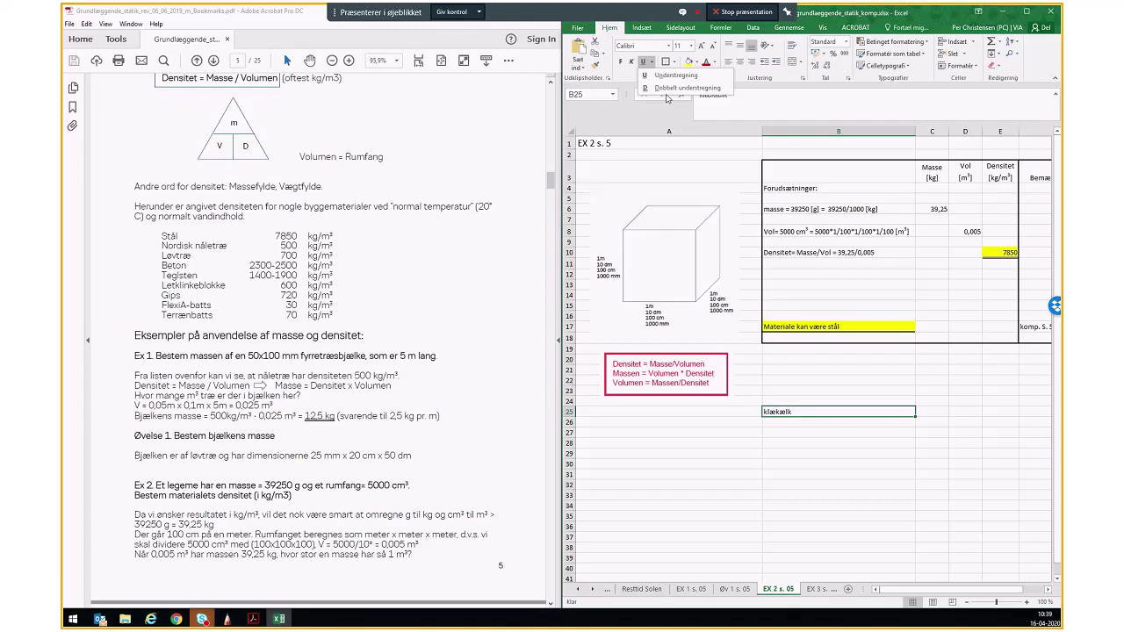
{"action": "left_click", "coordinate": [681, 88]}
{"action": "left_click", "coordinate": [839, 474]}
{"action": "left_click", "coordinate": [784, 412]}
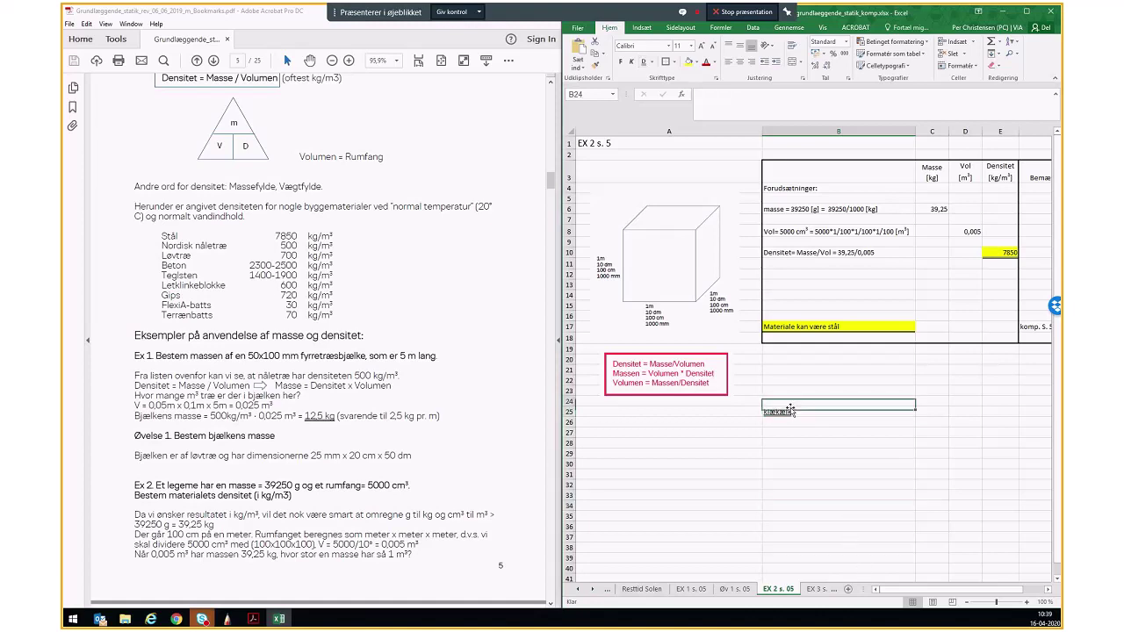
Step: Clear B25, then enter a two-line test entry 'jkjklj' / 'ny linje' in A28
{"action": "key", "text": "Delete"}
{"action": "left_click", "coordinate": [761, 476]}
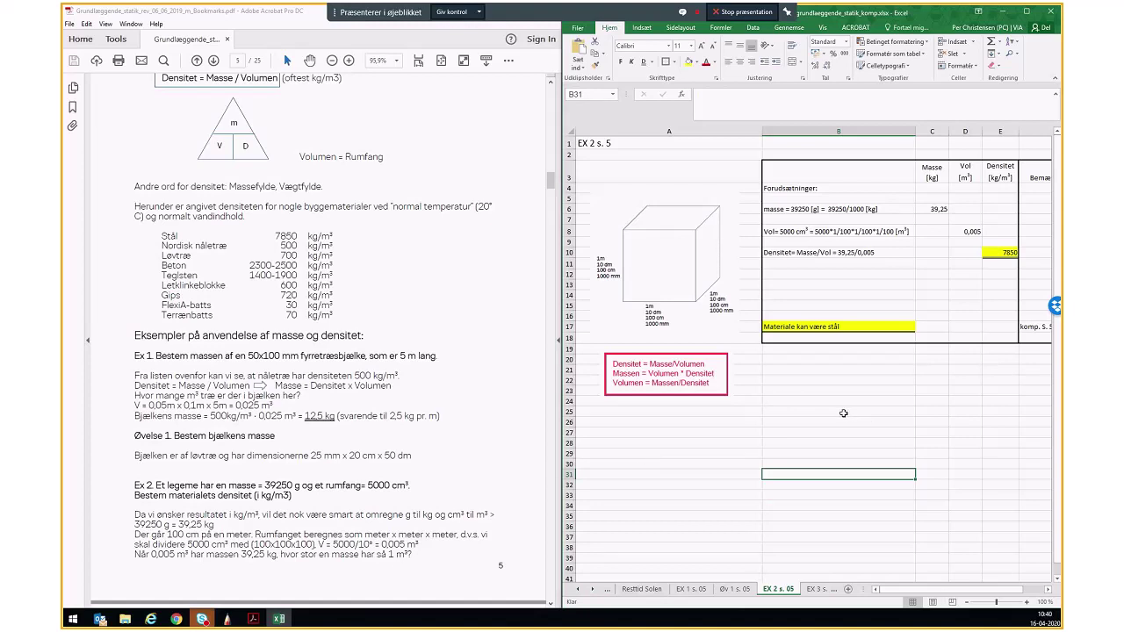
{"action": "left_click", "coordinate": [749, 443]}
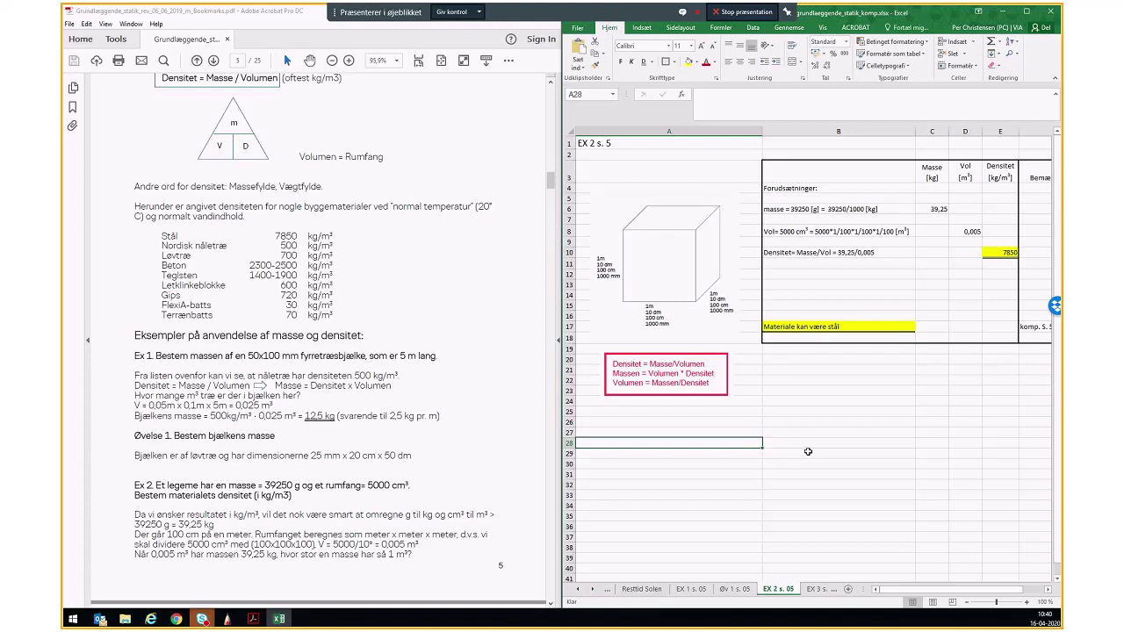
{"action": "left_click", "coordinate": [715, 103]}
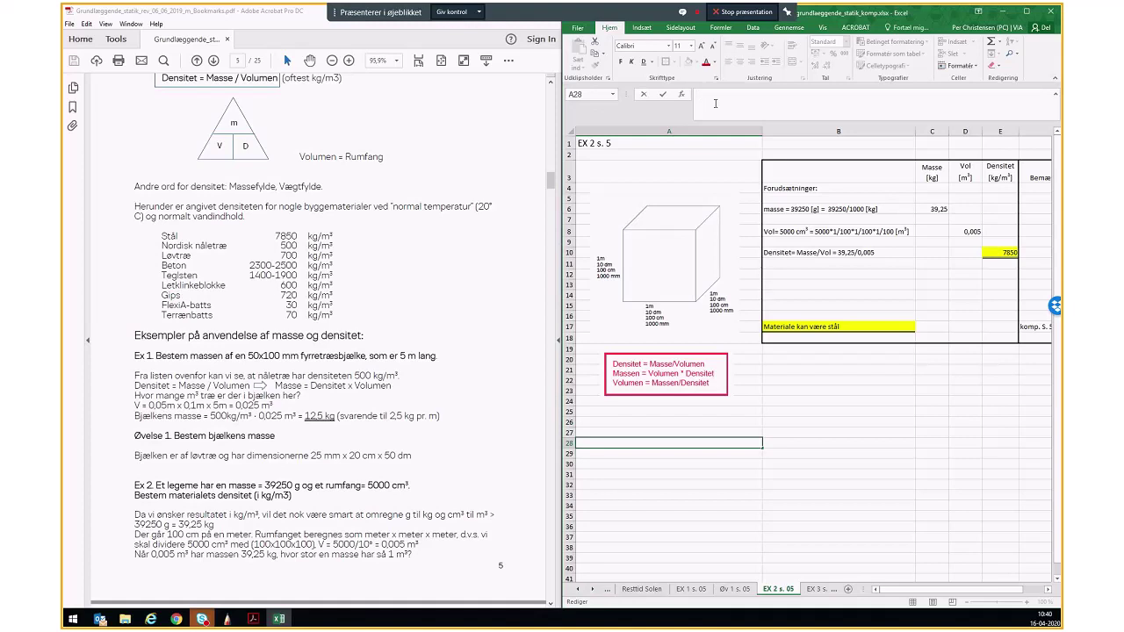
{"action": "type", "text": "jkjklj"}
{"action": "key", "text": "Escape"}
{"action": "type", "text": "ny li"}
{"action": "type", "text": "nje"}
{"action": "left_click", "coordinate": [620, 506]}
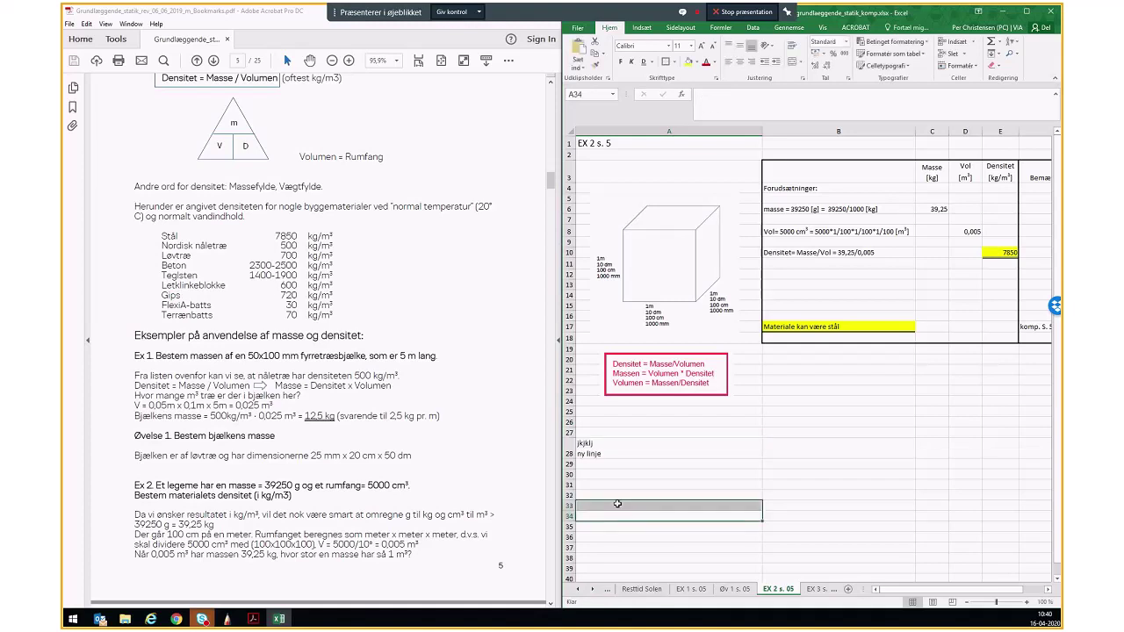
Step: Delete the two-line test entry so A28 is empty again
{"action": "left_click", "coordinate": [594, 452]}
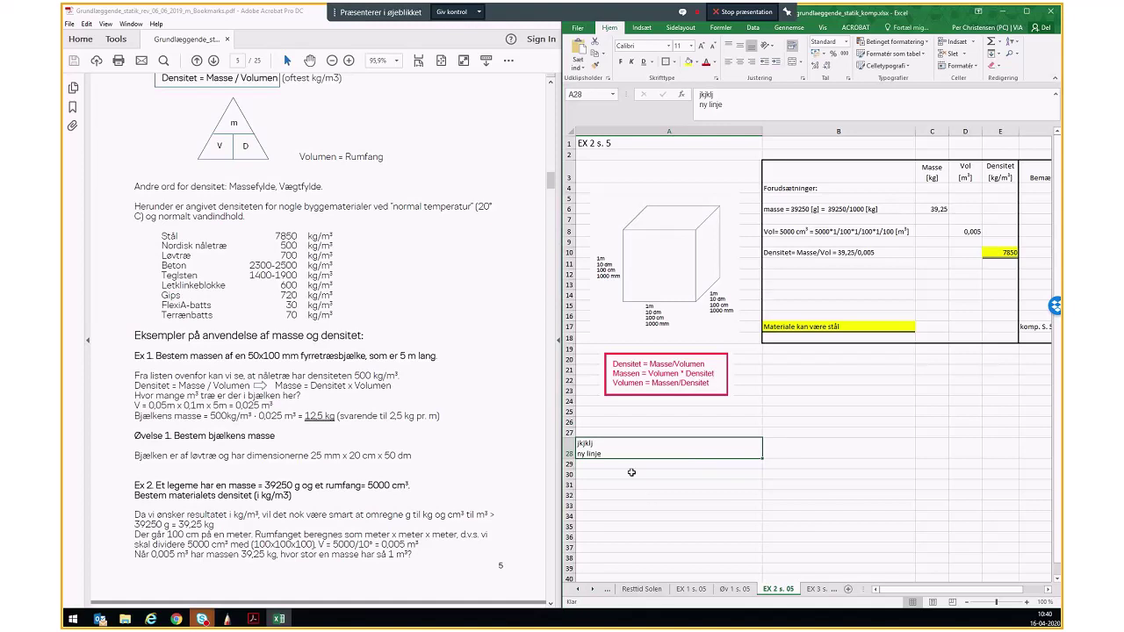
{"action": "key", "text": "Delete"}
{"action": "left_click", "coordinate": [655, 490]}
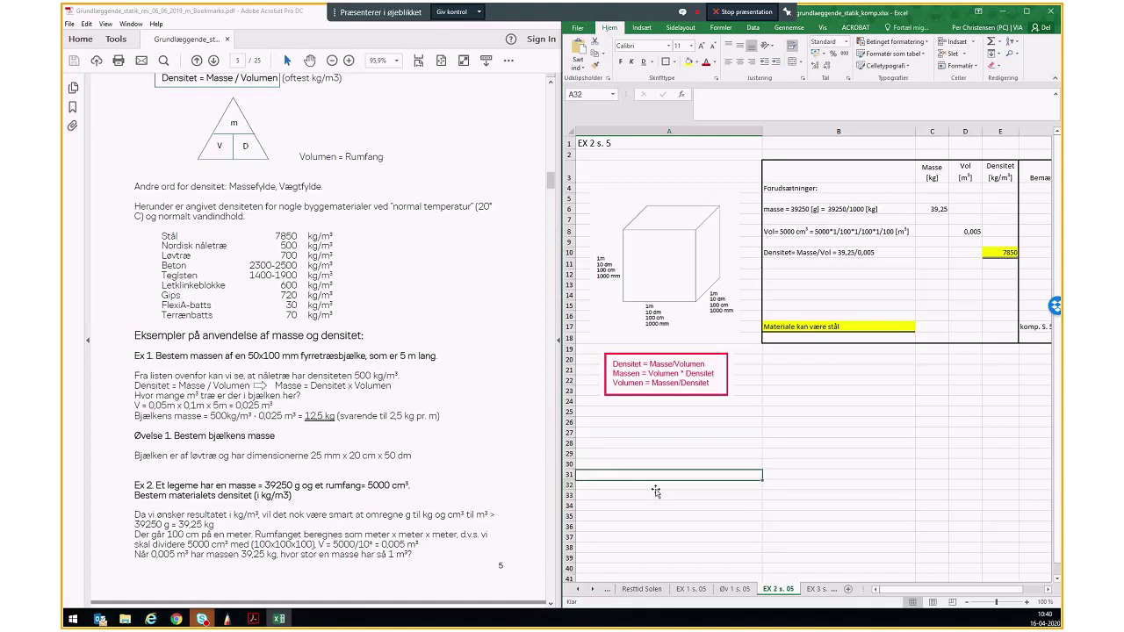
{"action": "left_click", "coordinate": [604, 445]}
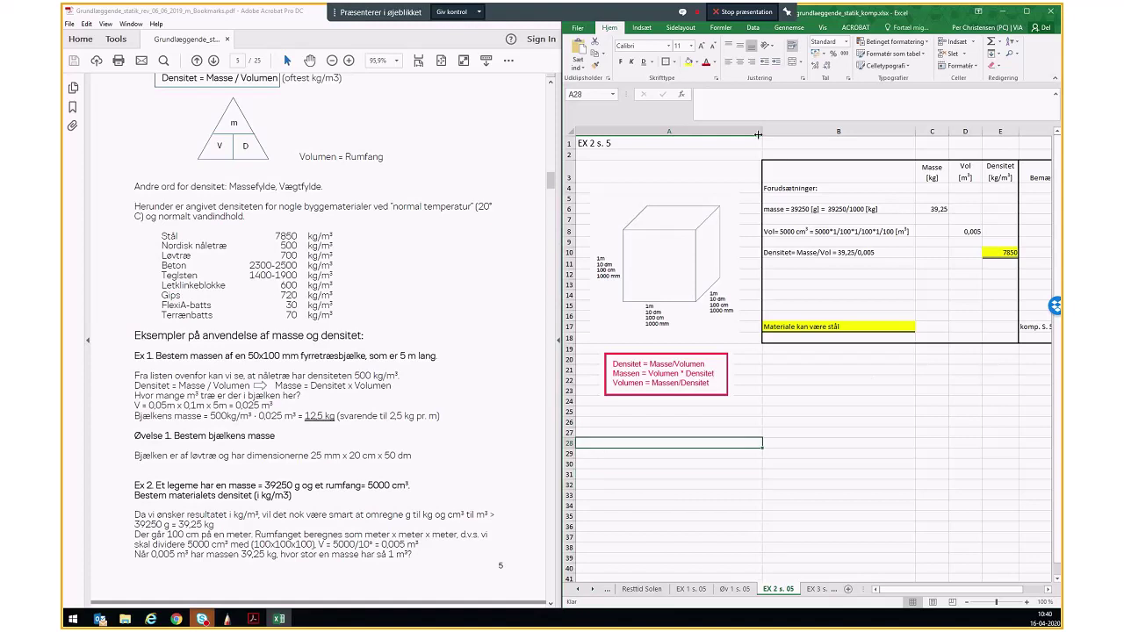
Step: Enter a two-line entry 'rtertte' / 'fsfd' in A28 using a line break
{"action": "left_click", "coordinate": [724, 100]}
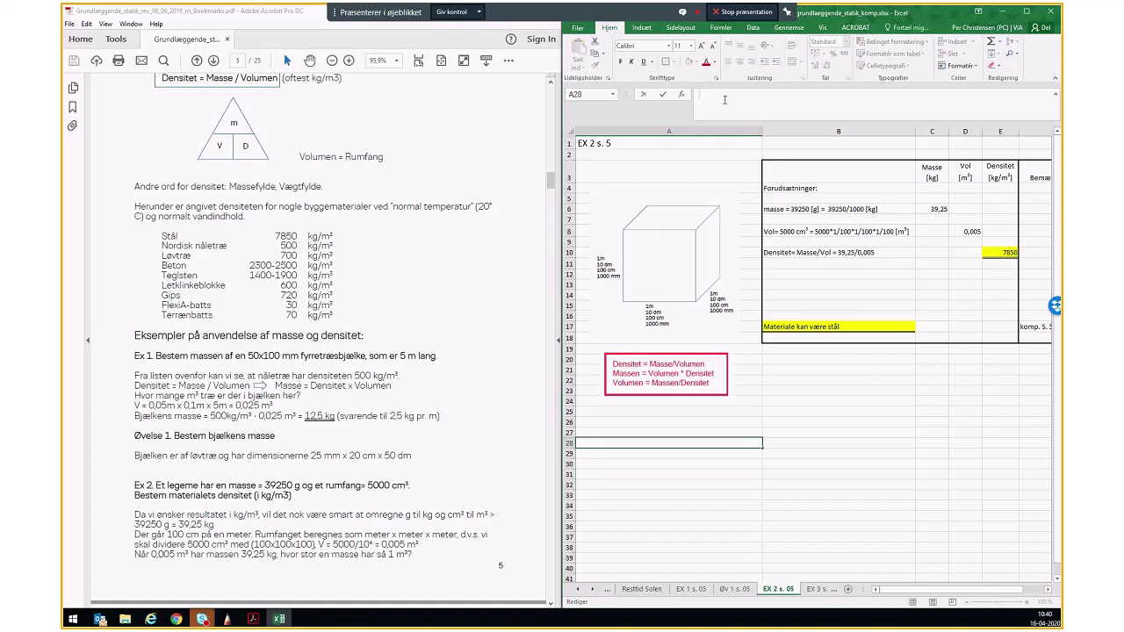
{"action": "type", "text": "rtert"}
{"action": "type", "text": "t"}
{"action": "type", "text": "e"}
{"action": "key", "text": "alt+Return"}
{"action": "type", "text": "fsfd"}
{"action": "key", "text": "Return"}
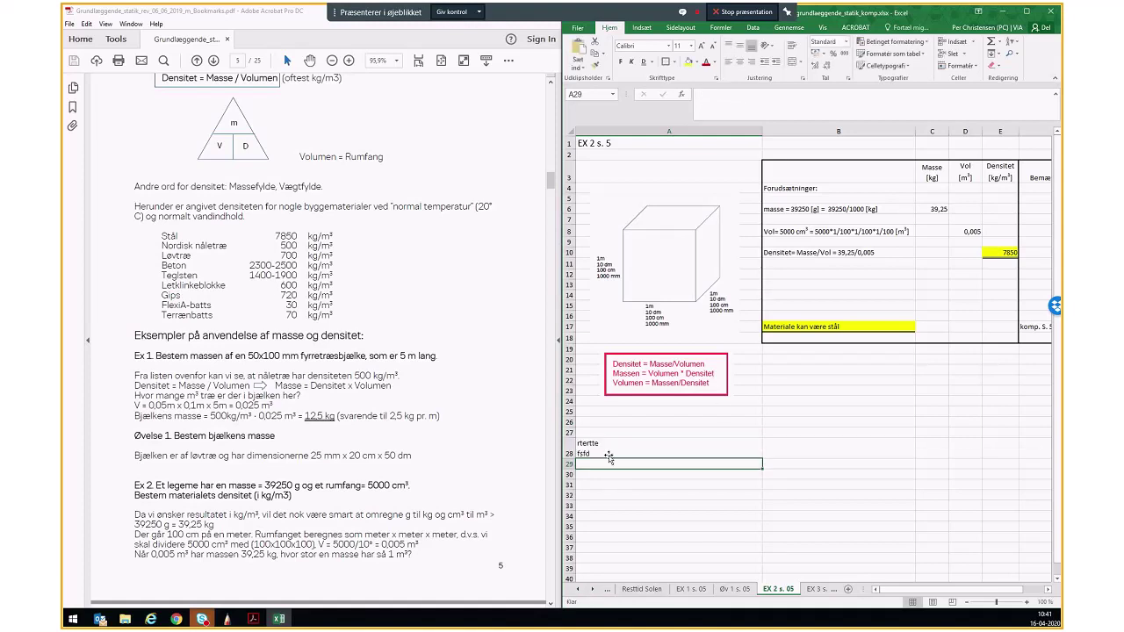
{"action": "left_click", "coordinate": [609, 456]}
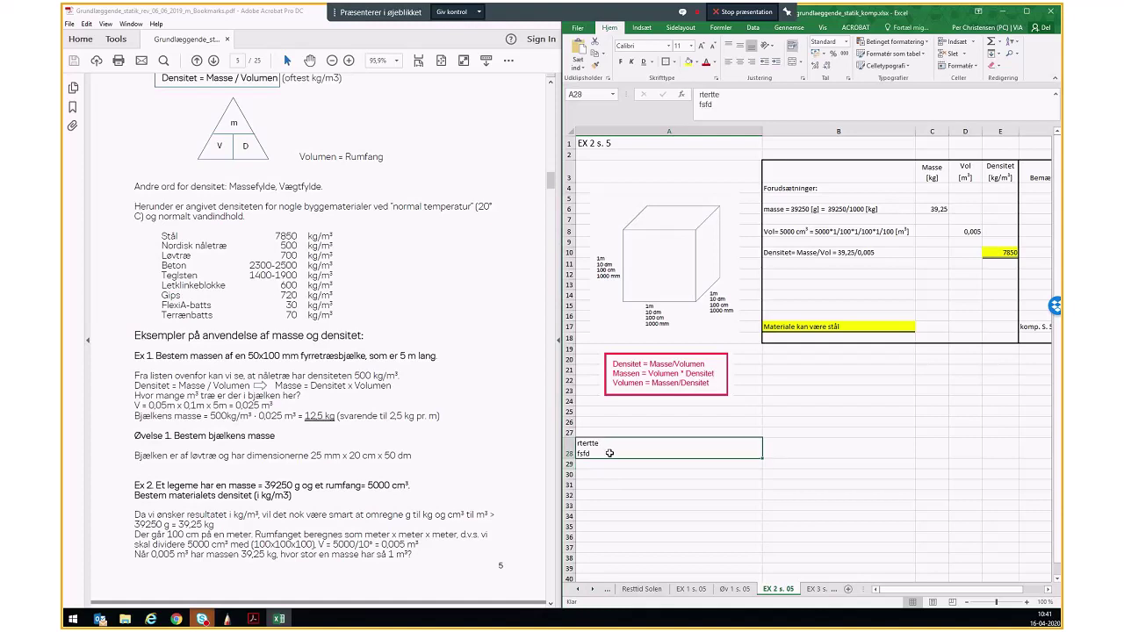
Step: Delete the first line of A28's text, then replace the entry with 'wer'
{"action": "left_click", "coordinate": [753, 102]}
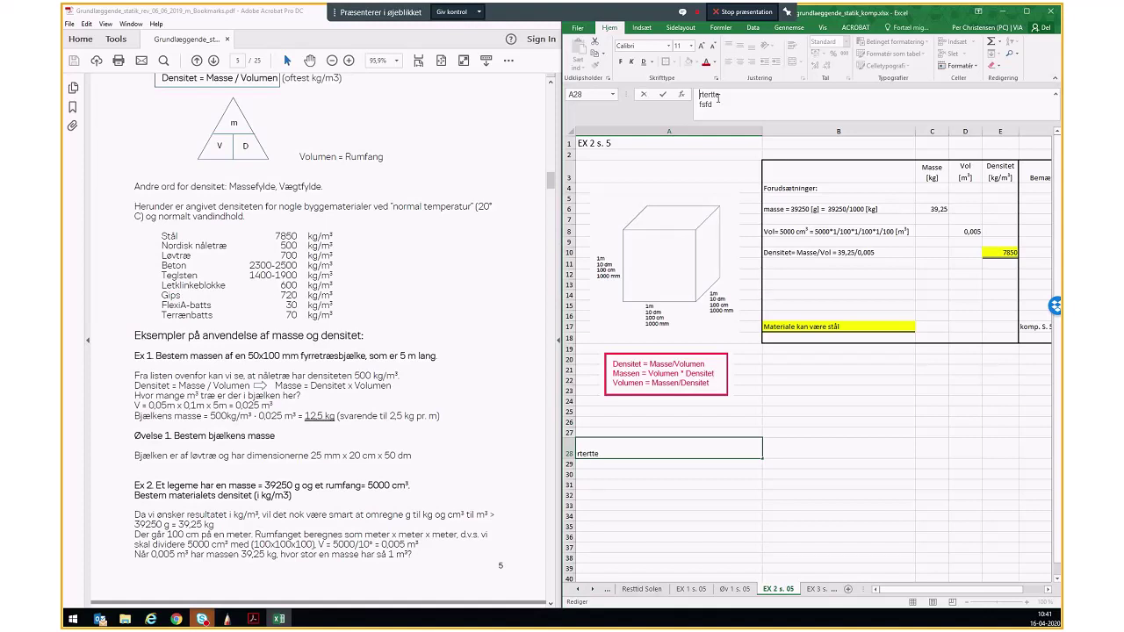
{"action": "scroll", "coordinate": [719, 98], "scroll_direction": "up", "scroll_amount": 1}
{"action": "key", "text": "Escape"}
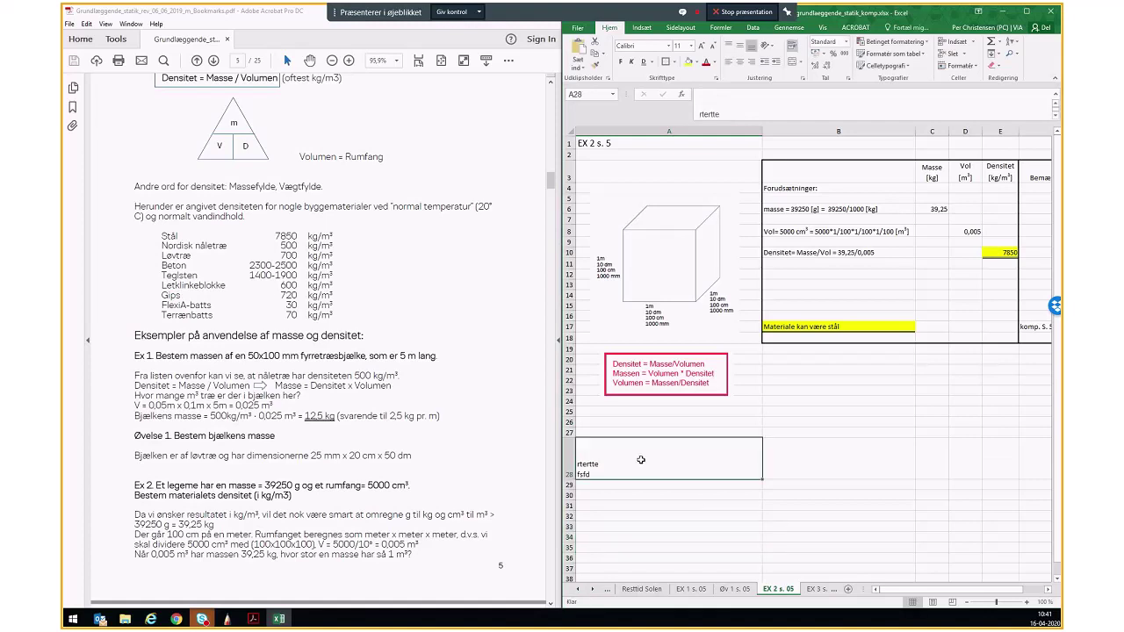
{"action": "left_click", "coordinate": [741, 112]}
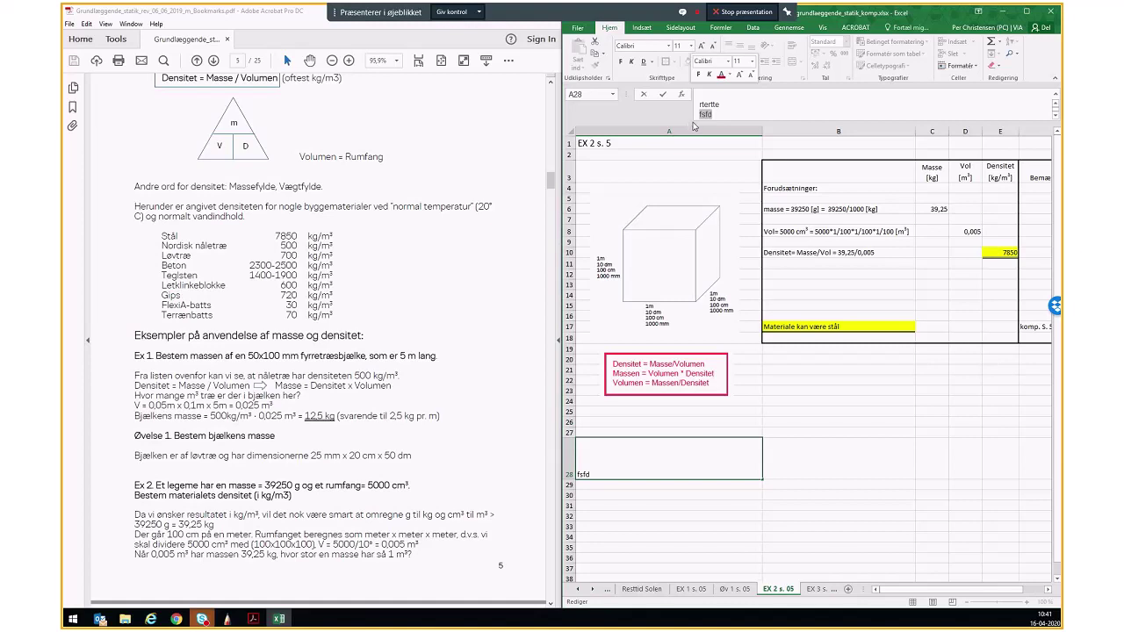
{"action": "double_click", "coordinate": [730, 106]}
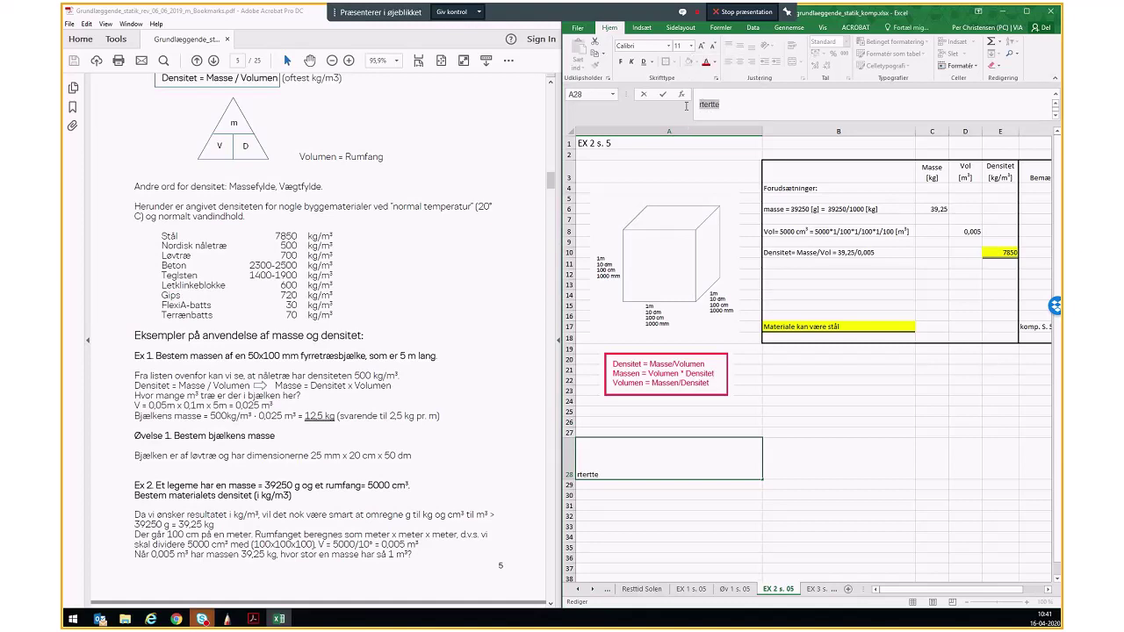
{"action": "key", "text": "Delete"}
{"action": "left_click", "coordinate": [722, 447]}
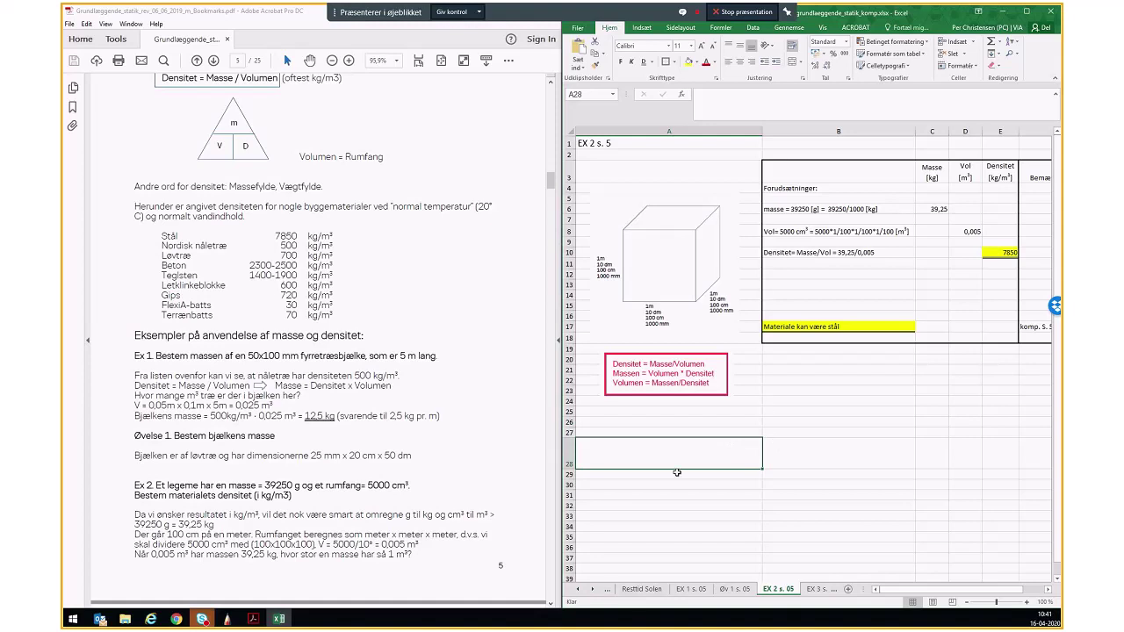
{"action": "left_click", "coordinate": [717, 96]}
{"action": "type", "text": "wer"}
{"action": "key", "text": "Return"}
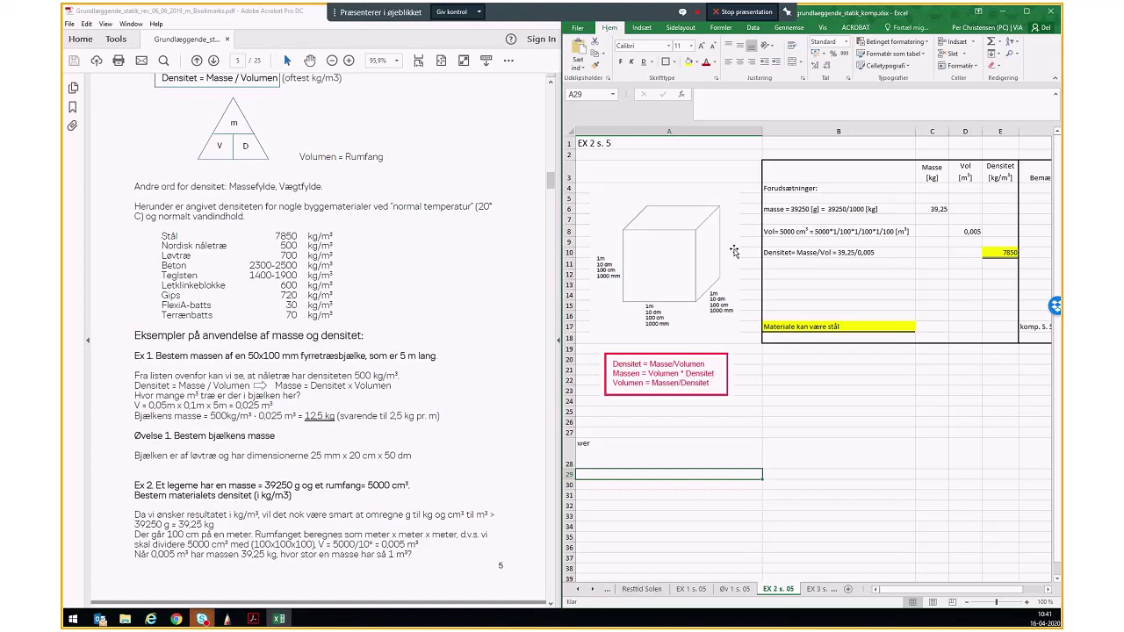
Step: Set cell A28's vertical alignment to Top in Format Cells
{"action": "right_click", "coordinate": [665, 461]}
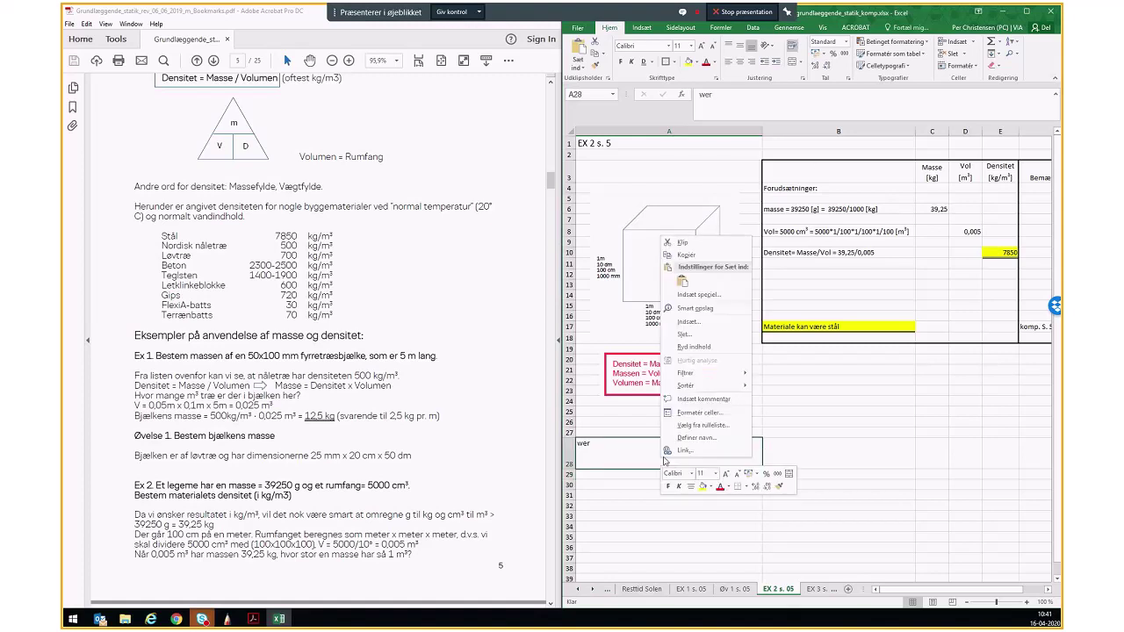
{"action": "left_click", "coordinate": [700, 413]}
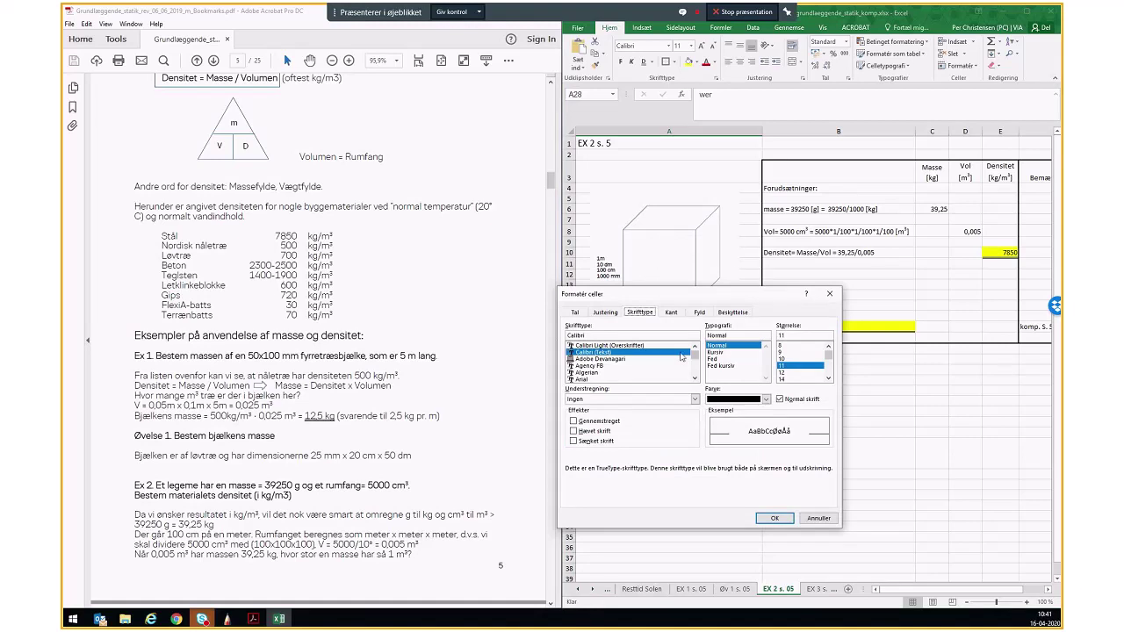
{"action": "left_click", "coordinate": [604, 313]}
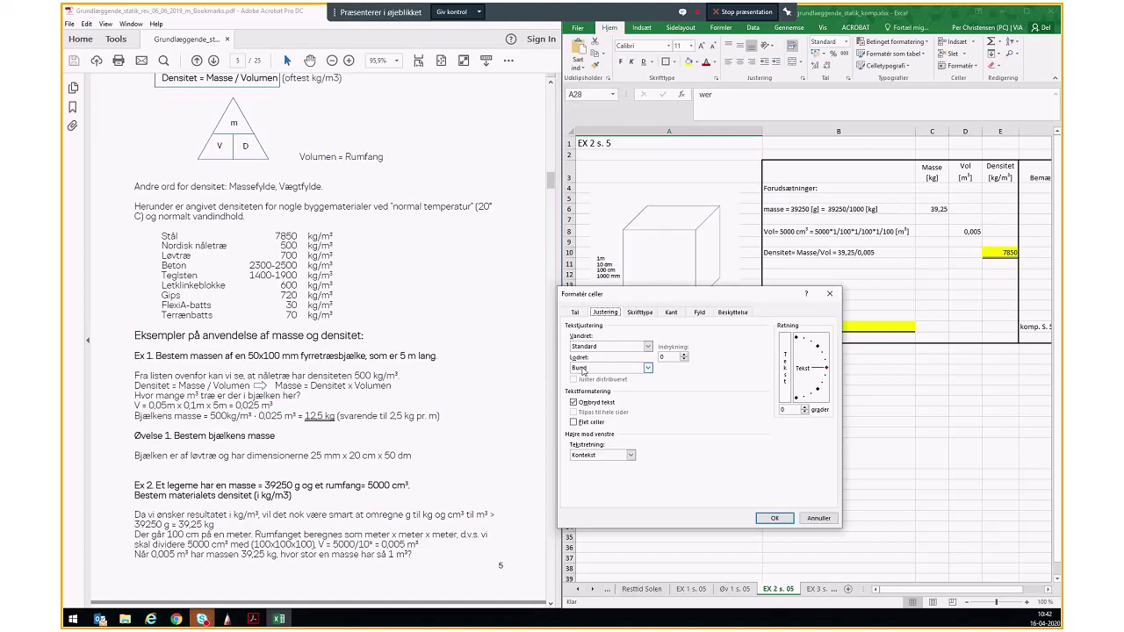
{"action": "left_click", "coordinate": [648, 369]}
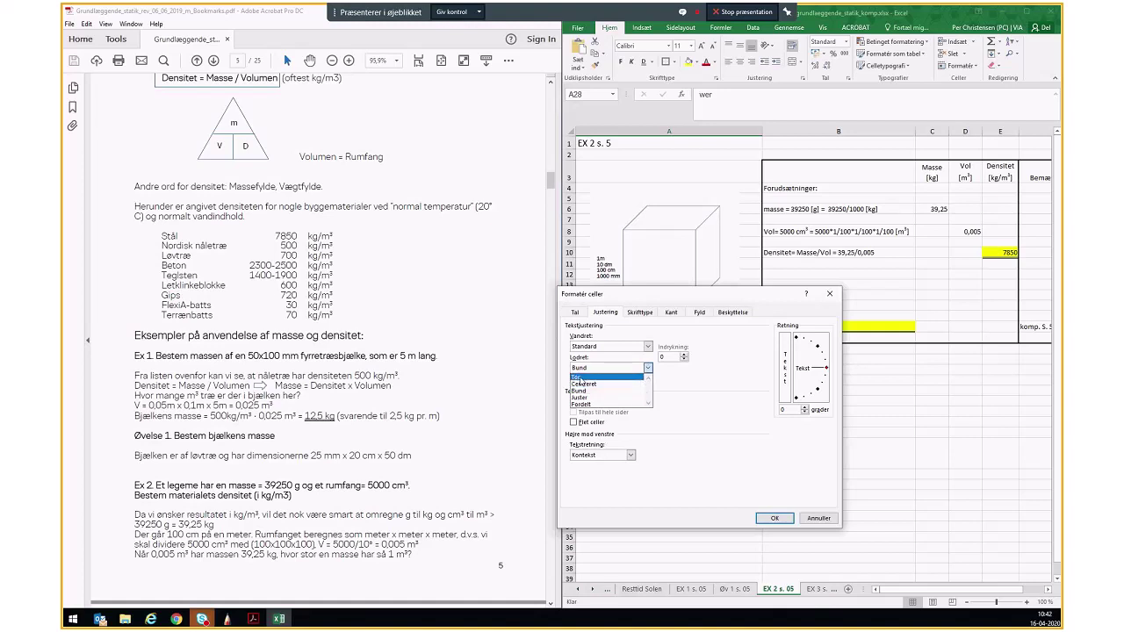
{"action": "left_click", "coordinate": [578, 379]}
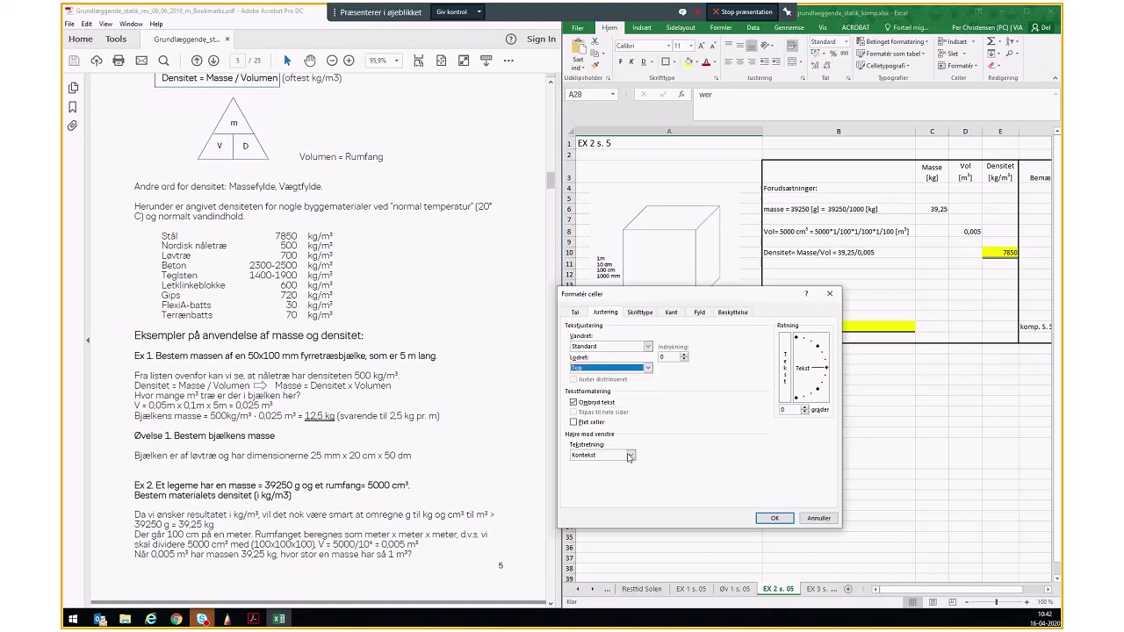
{"action": "left_click", "coordinate": [776, 519]}
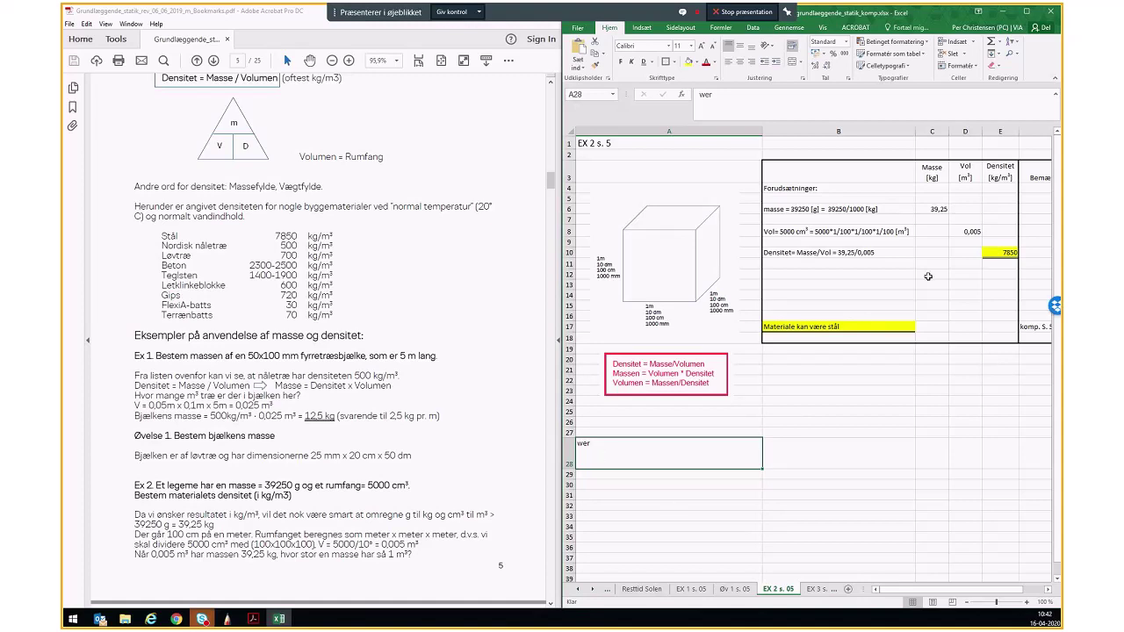
Step: Keep the Masse [kg] header C3 horizontally centred with wrapped text, then select A28
{"action": "left_click", "coordinate": [964, 177]}
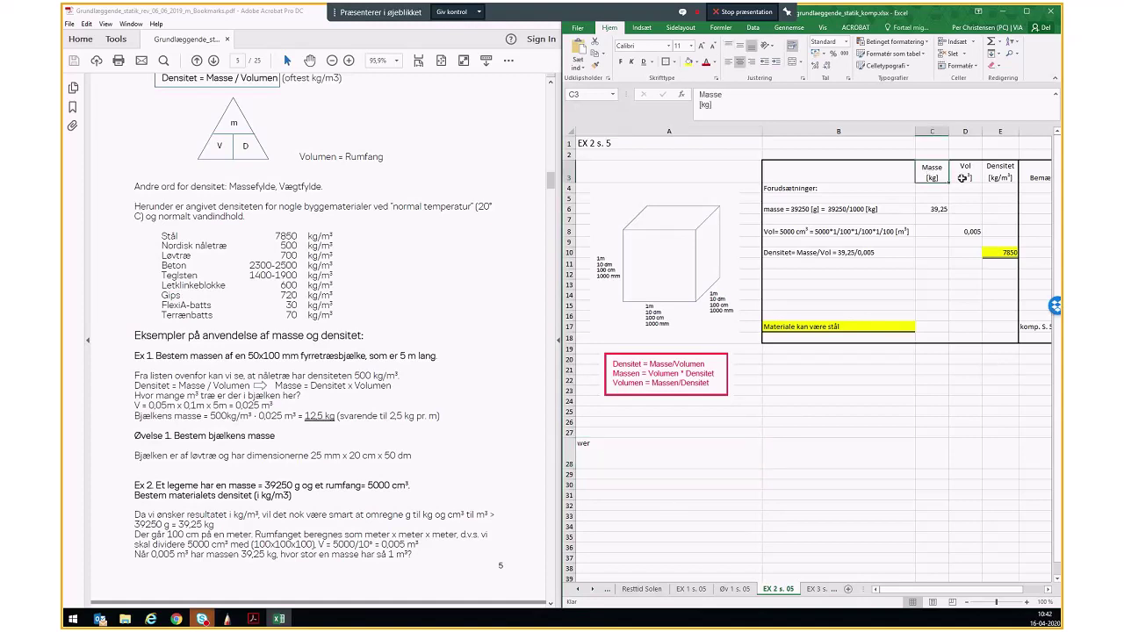
{"action": "left_click", "coordinate": [999, 173]}
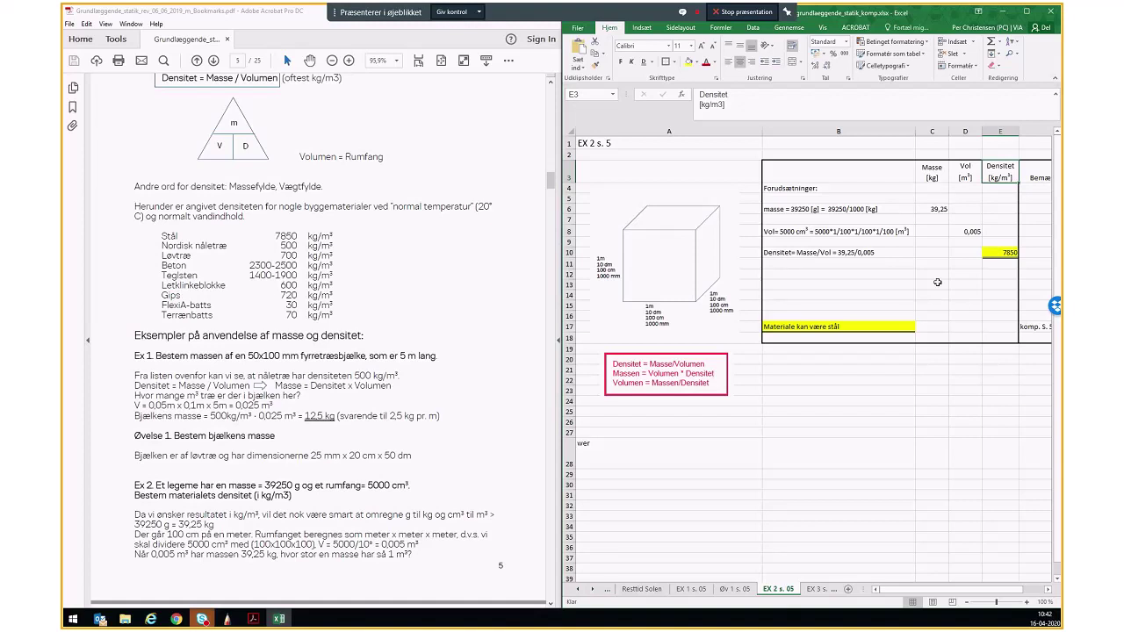
{"action": "right_click", "coordinate": [938, 178]}
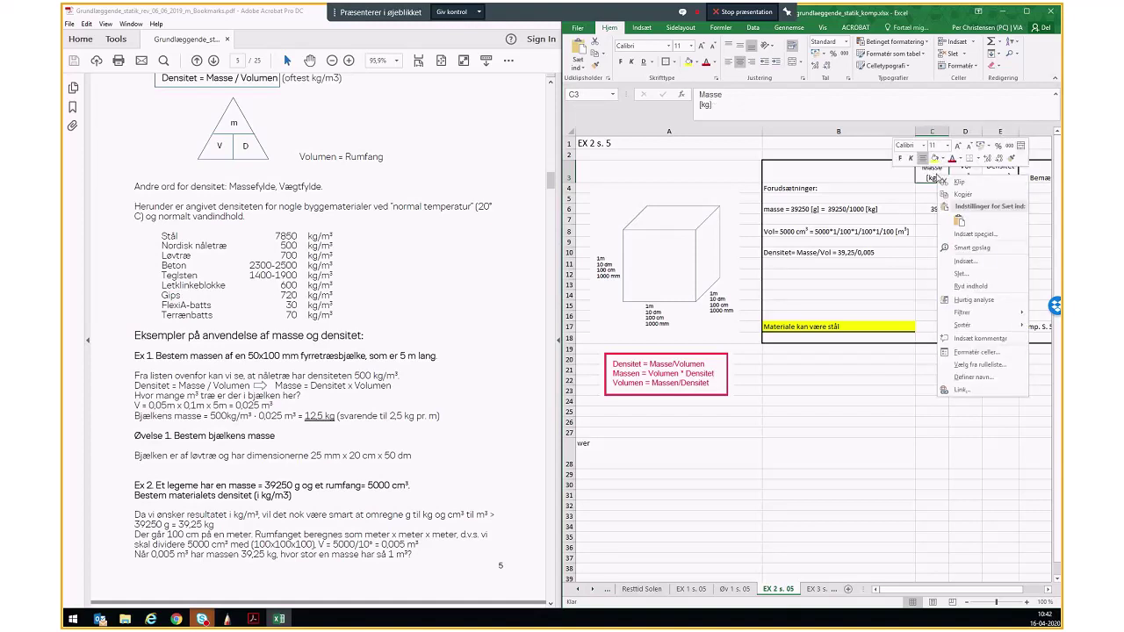
{"action": "left_click", "coordinate": [963, 352]}
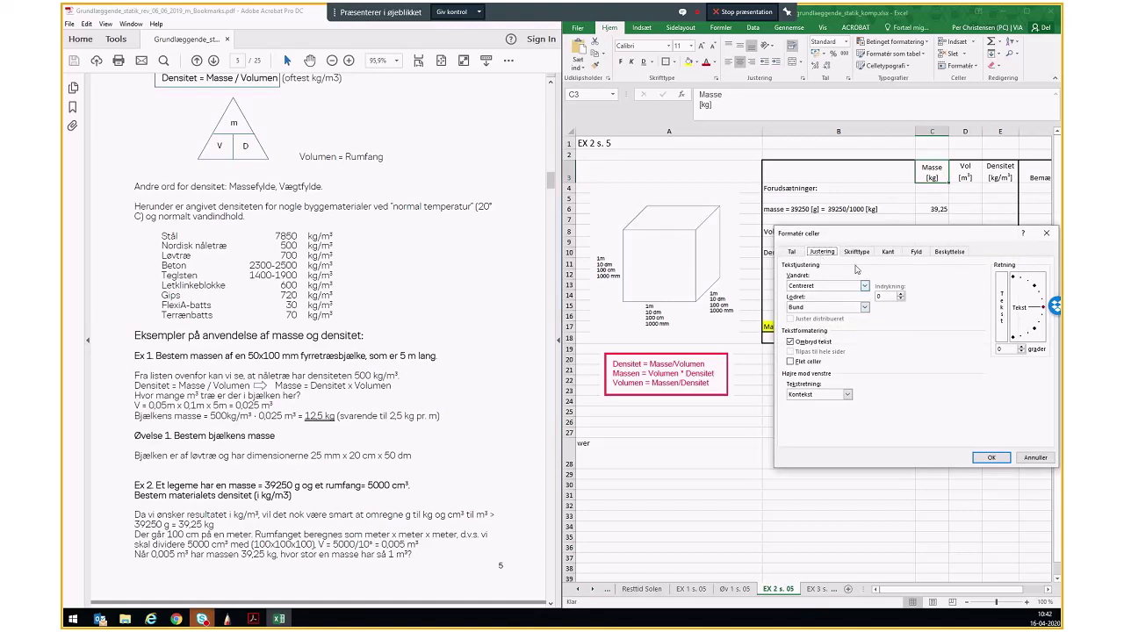
{"action": "left_click", "coordinate": [864, 286]}
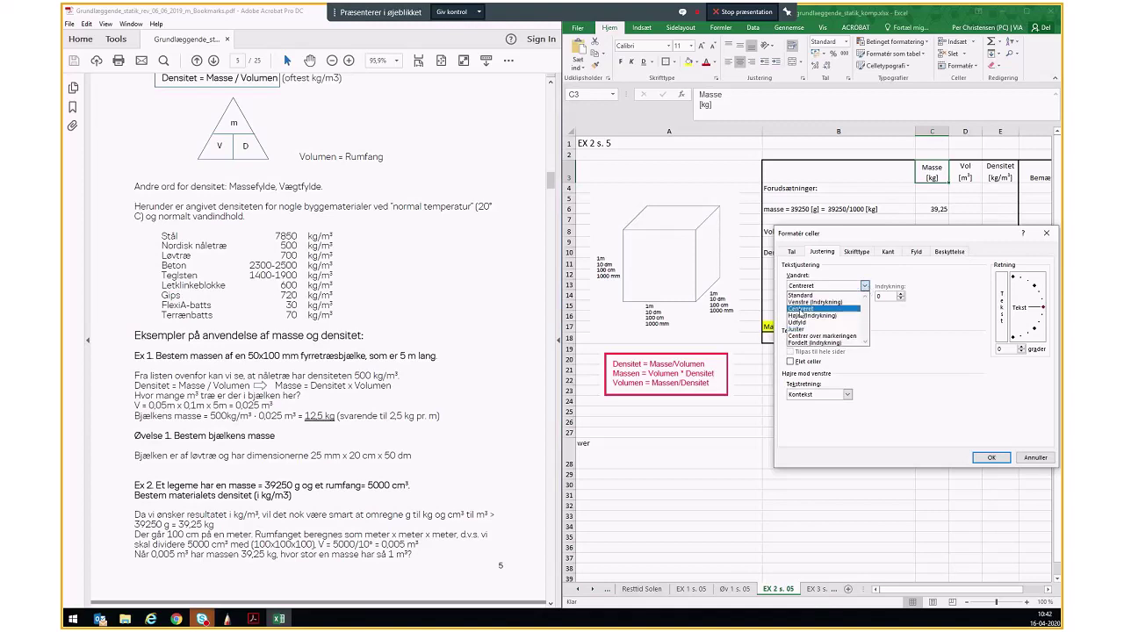
{"action": "left_click", "coordinate": [801, 309]}
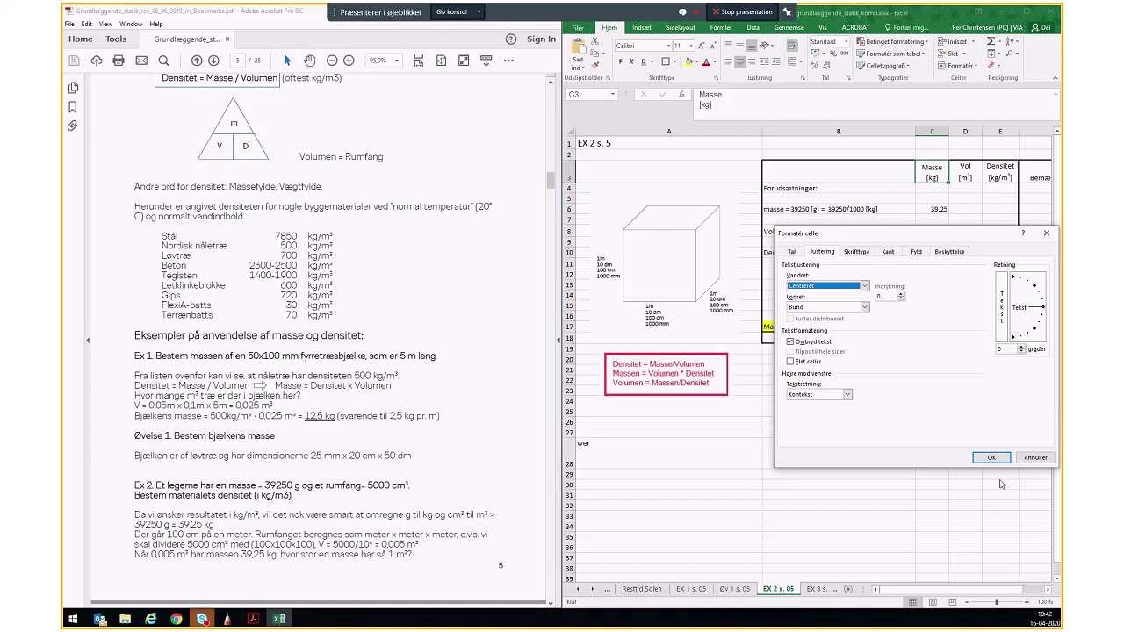
{"action": "left_click", "coordinate": [1037, 460]}
{"action": "left_click", "coordinate": [607, 453]}
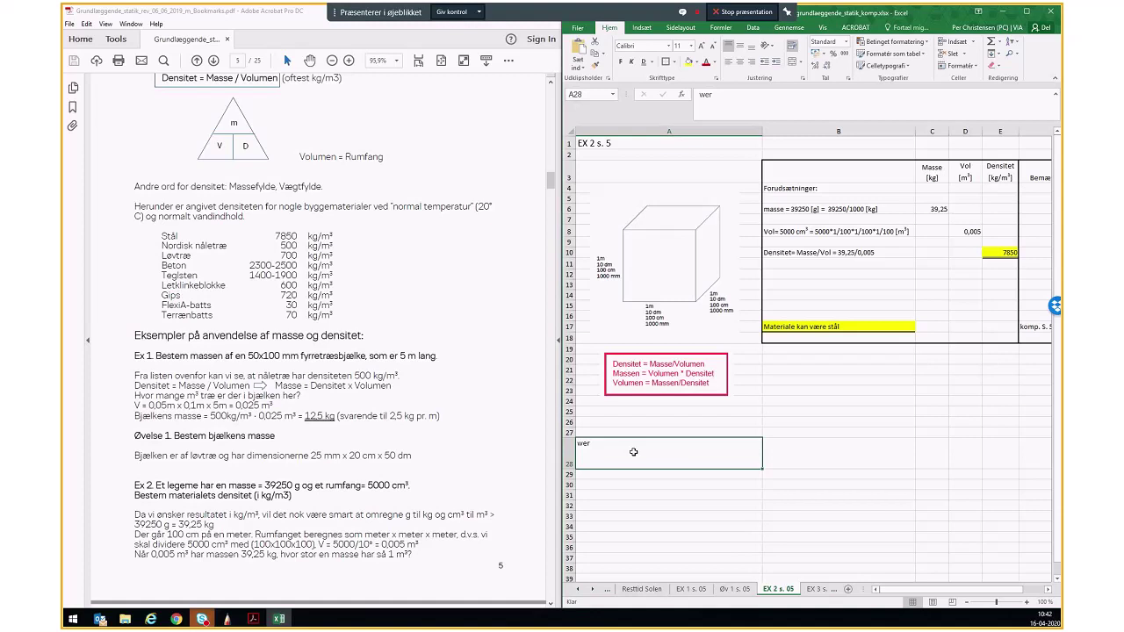
Step: Delete 'wer' from A28 so the cell is empty again
{"action": "key", "text": "Delete"}
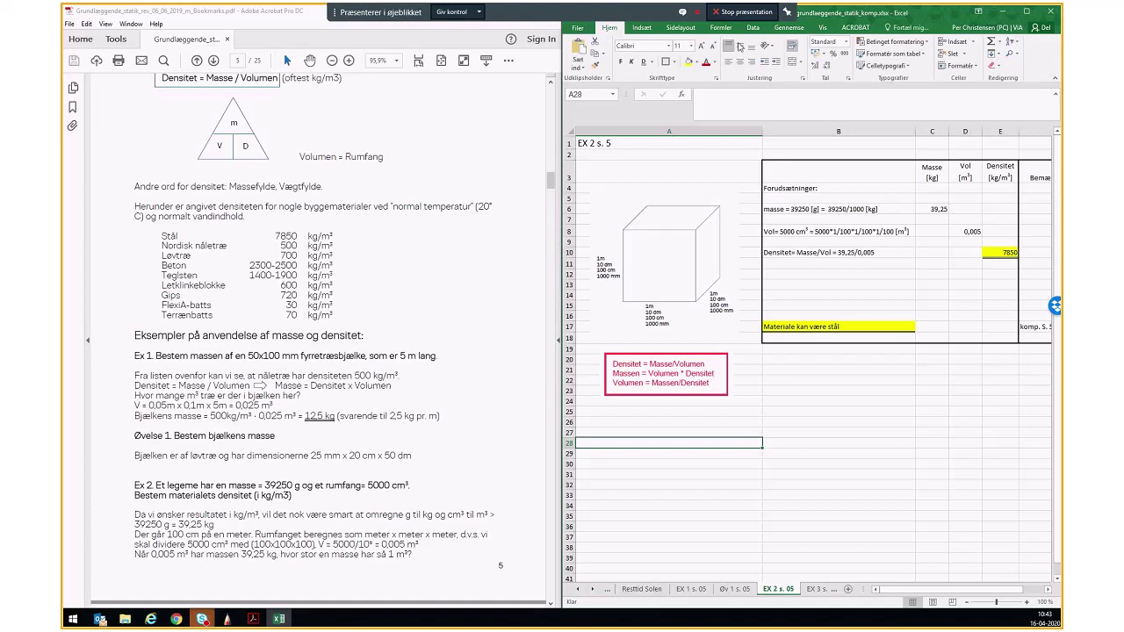
{"action": "left_click", "coordinate": [635, 454]}
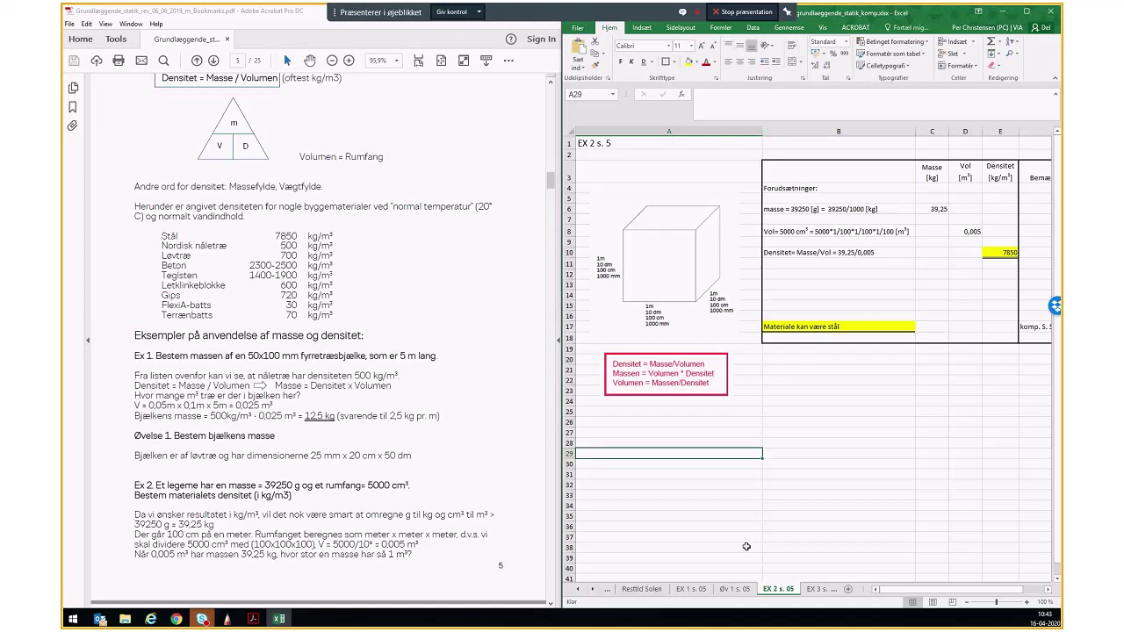
{"action": "left_click", "coordinate": [683, 443]}
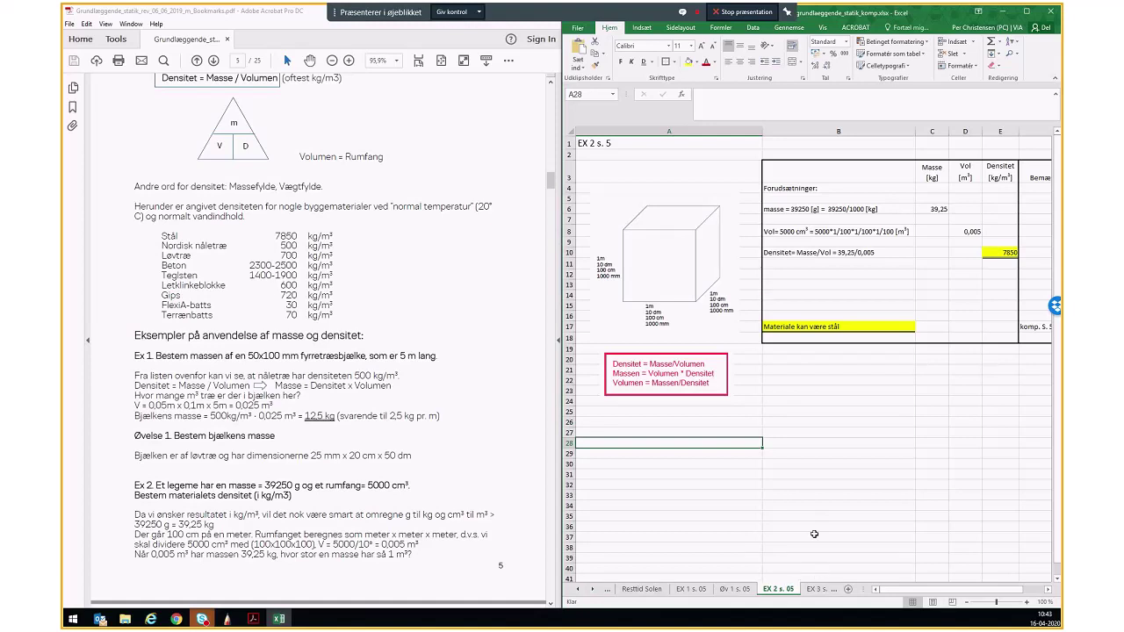
Step: Scroll the PDF to page 6, showing Ex 3–5 and Øvelse 2–3 with the wall sketch
{"action": "scroll", "coordinate": [300, 367], "scroll_direction": "down", "scroll_amount": 1}
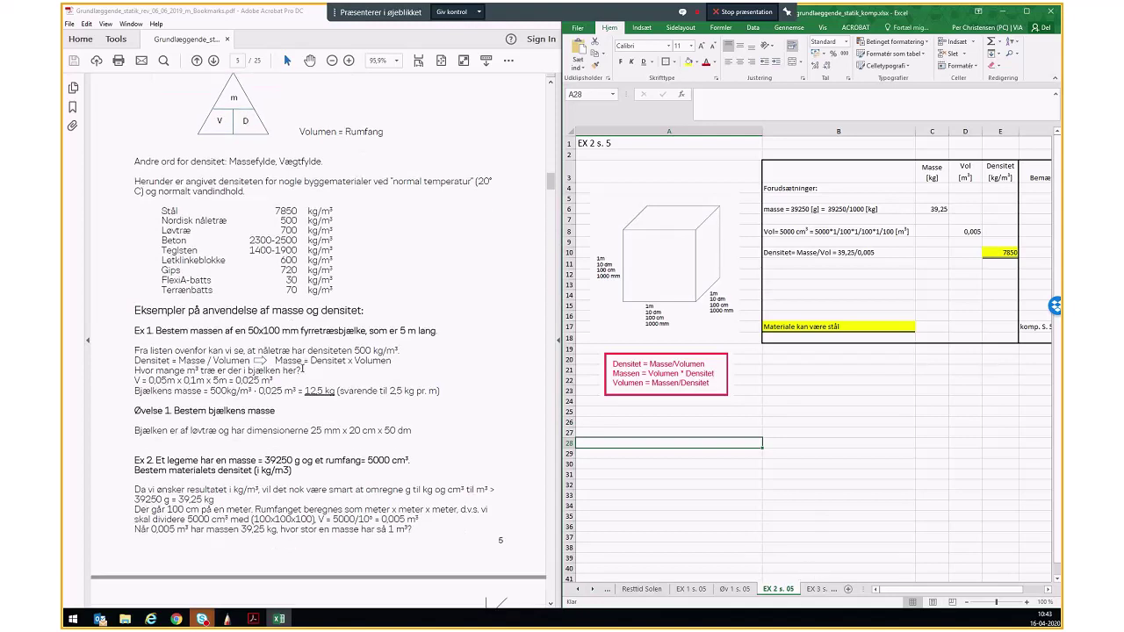
{"action": "scroll", "coordinate": [300, 367], "scroll_direction": "down", "scroll_amount": 1}
{"action": "scroll", "coordinate": [300, 367], "scroll_direction": "down", "scroll_amount": 1}
{"action": "scroll", "coordinate": [305, 367], "scroll_direction": "down", "scroll_amount": 1}
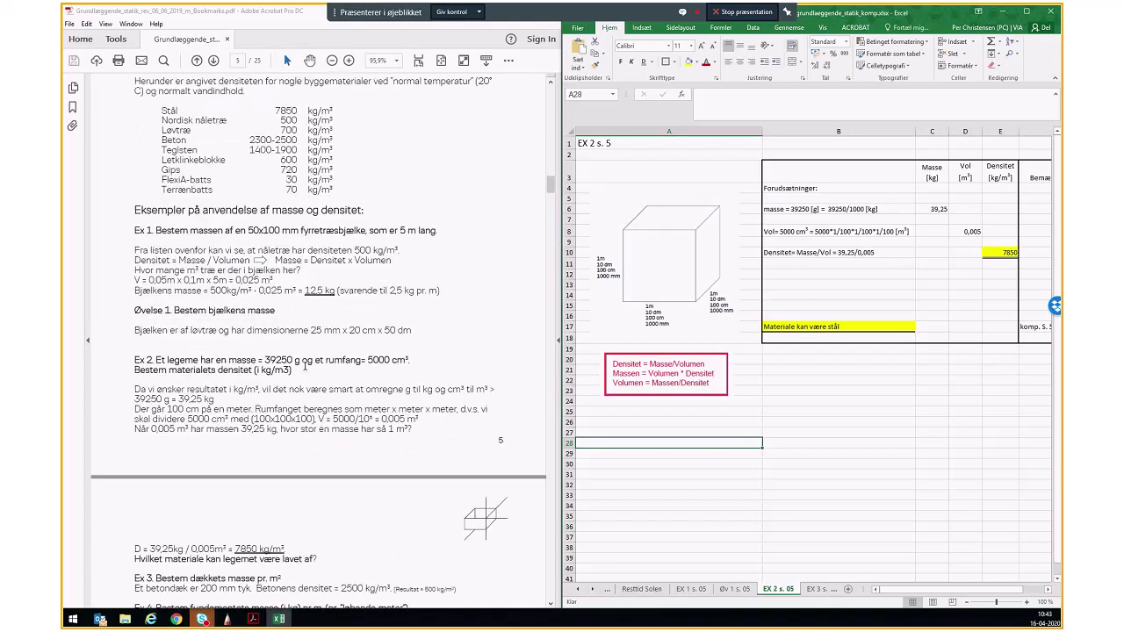
{"action": "scroll", "coordinate": [305, 368], "scroll_direction": "down", "scroll_amount": 1}
{"action": "scroll", "coordinate": [267, 354], "scroll_direction": "down", "scroll_amount": 1}
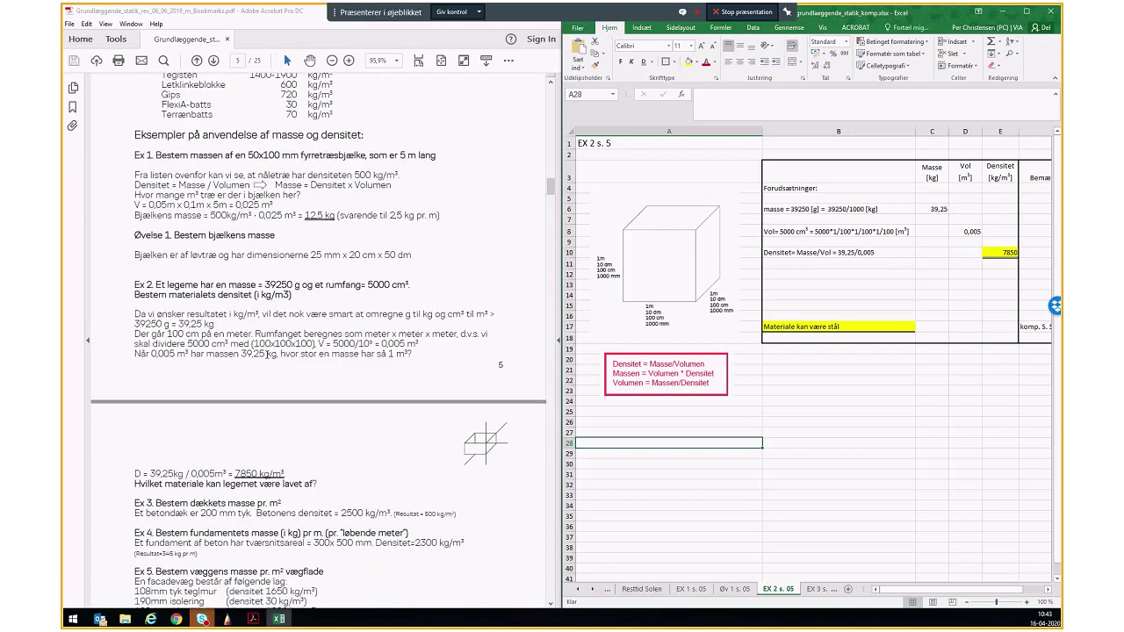
{"action": "scroll", "coordinate": [236, 404], "scroll_direction": "down", "scroll_amount": 1}
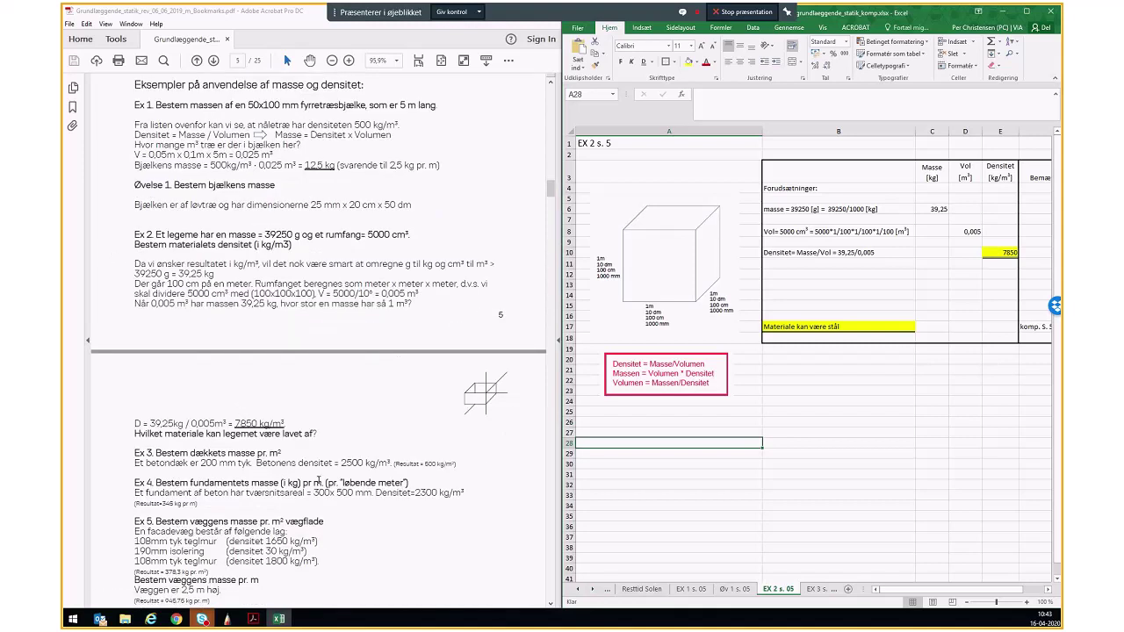
{"action": "scroll", "coordinate": [318, 476], "scroll_direction": "down", "scroll_amount": 1}
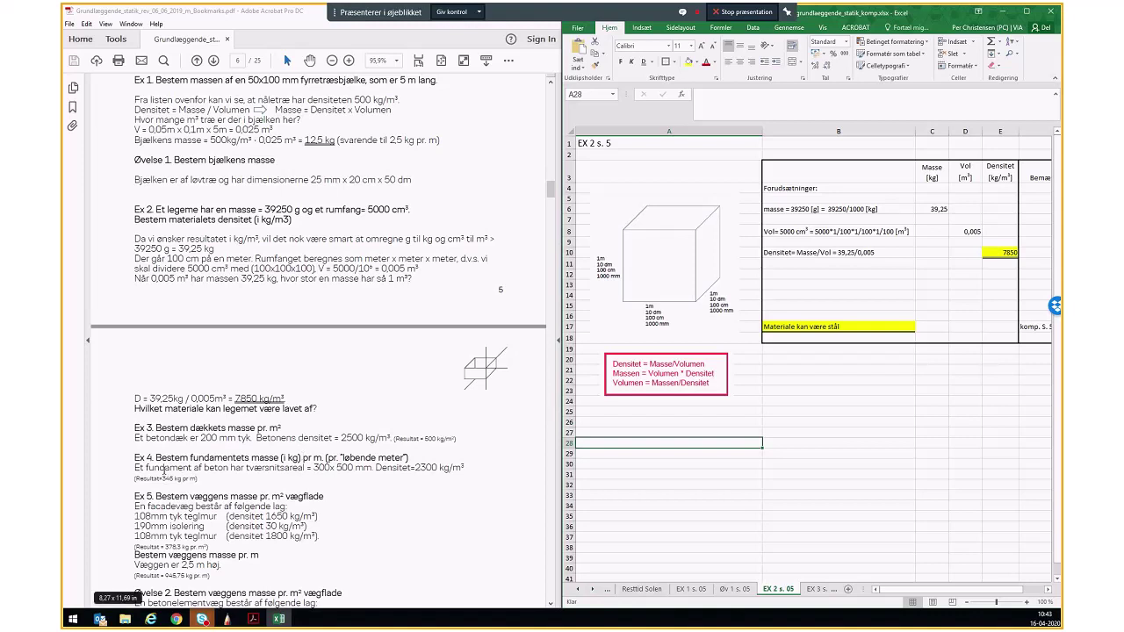
{"action": "scroll", "coordinate": [301, 431], "scroll_direction": "down", "scroll_amount": 1}
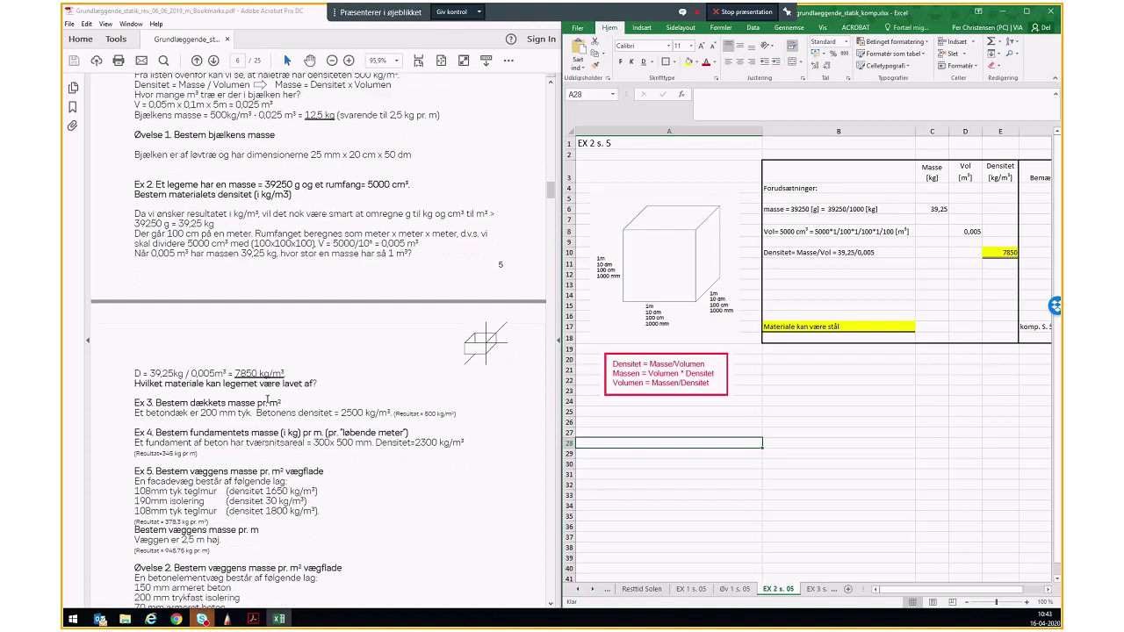
{"action": "left_click", "coordinate": [185, 405]}
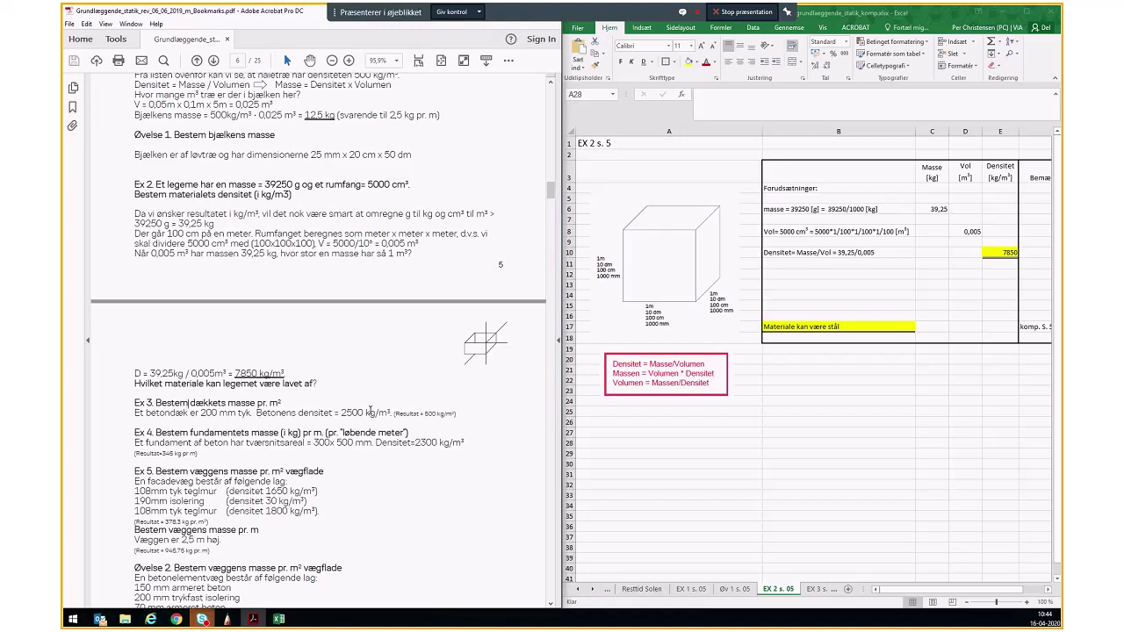
{"action": "scroll", "coordinate": [247, 356], "scroll_direction": "up", "scroll_amount": 1}
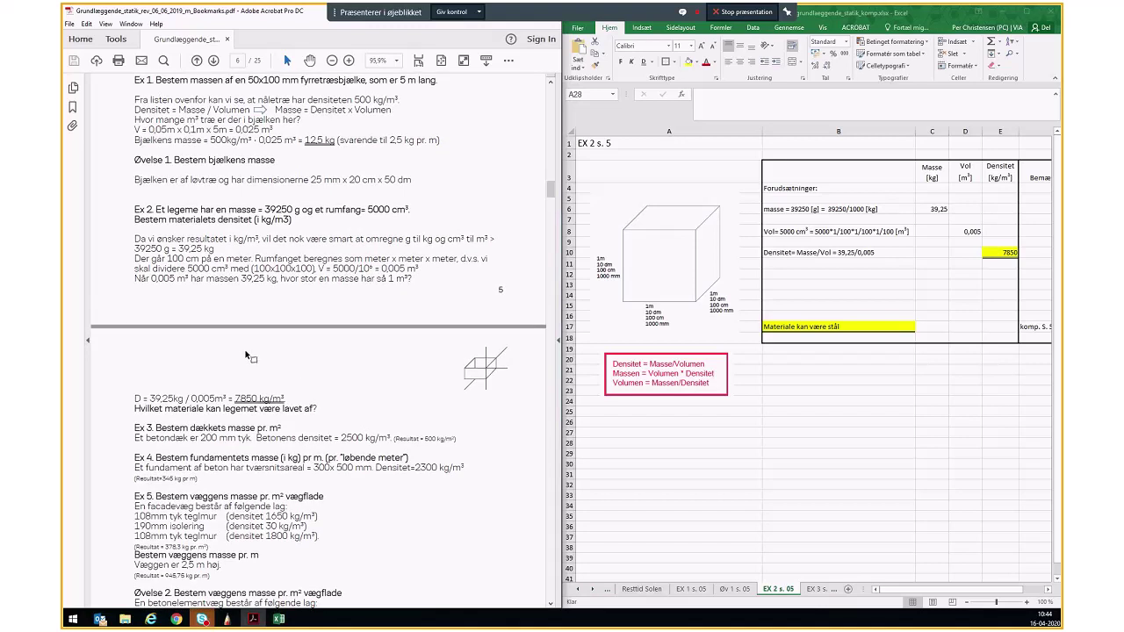
{"action": "scroll", "coordinate": [214, 453], "scroll_direction": "down", "scroll_amount": 1}
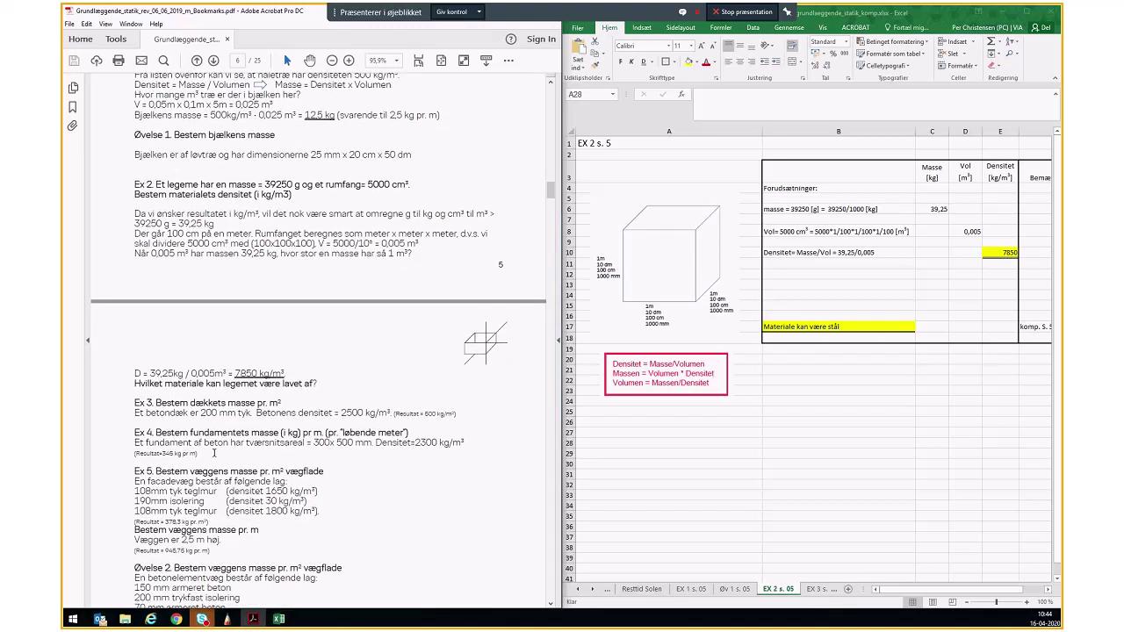
{"action": "scroll", "coordinate": [214, 453], "scroll_direction": "down", "scroll_amount": 1}
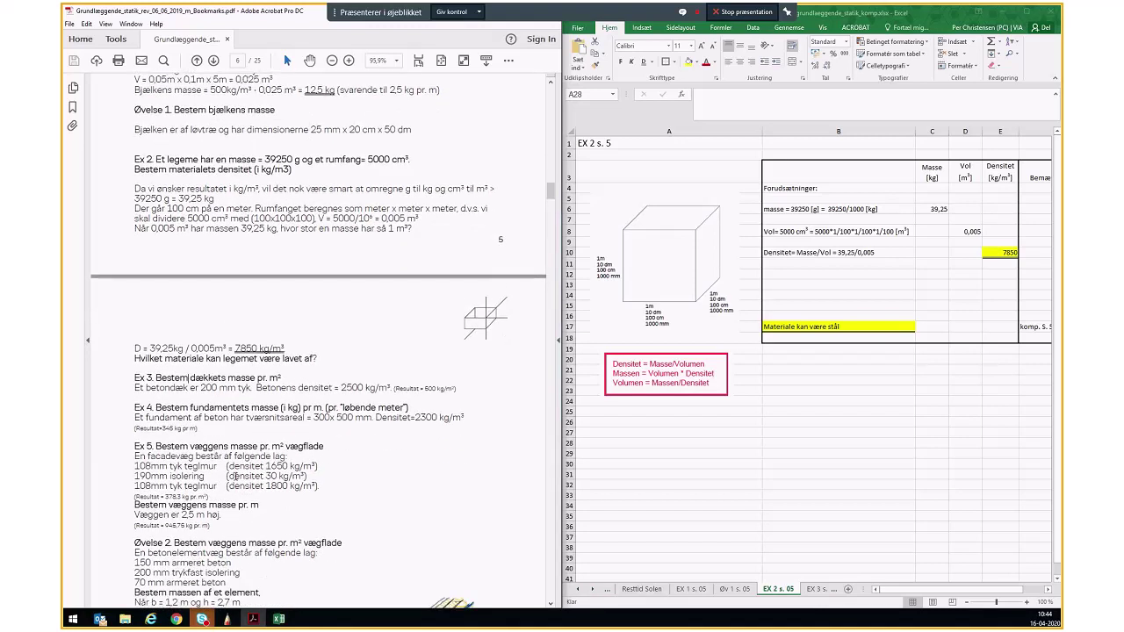
{"action": "scroll", "coordinate": [287, 464], "scroll_direction": "down", "scroll_amount": 3}
{"action": "scroll", "coordinate": [287, 463], "scroll_direction": "down", "scroll_amount": 3}
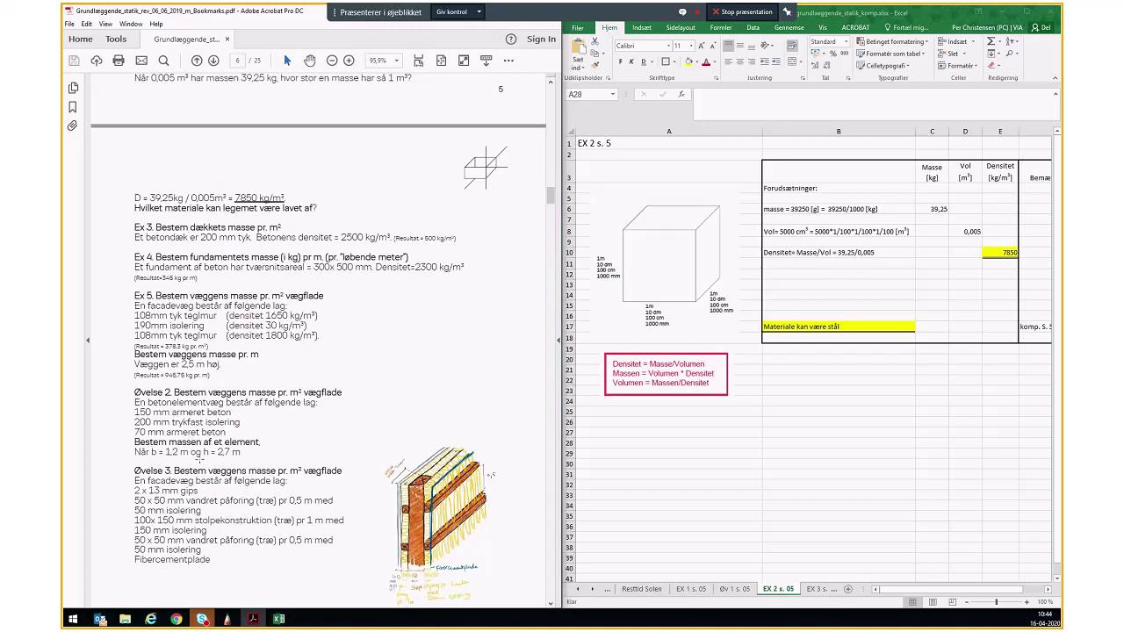
{"action": "scroll", "coordinate": [389, 383], "scroll_direction": "up", "scroll_amount": 1}
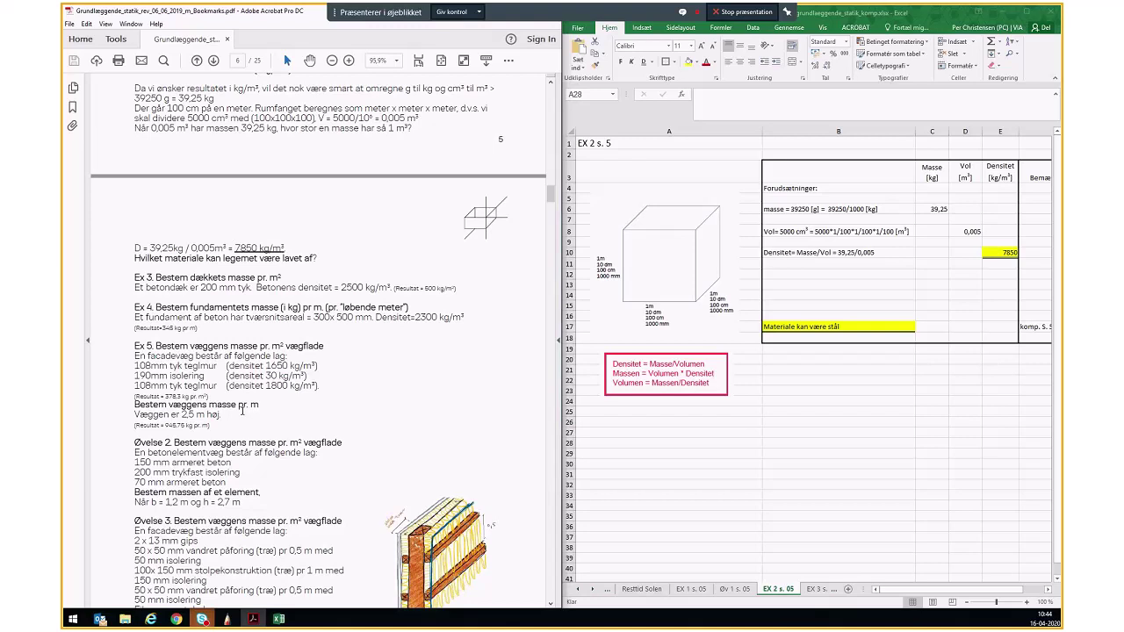
{"action": "scroll", "coordinate": [308, 326], "scroll_direction": "down", "scroll_amount": 1}
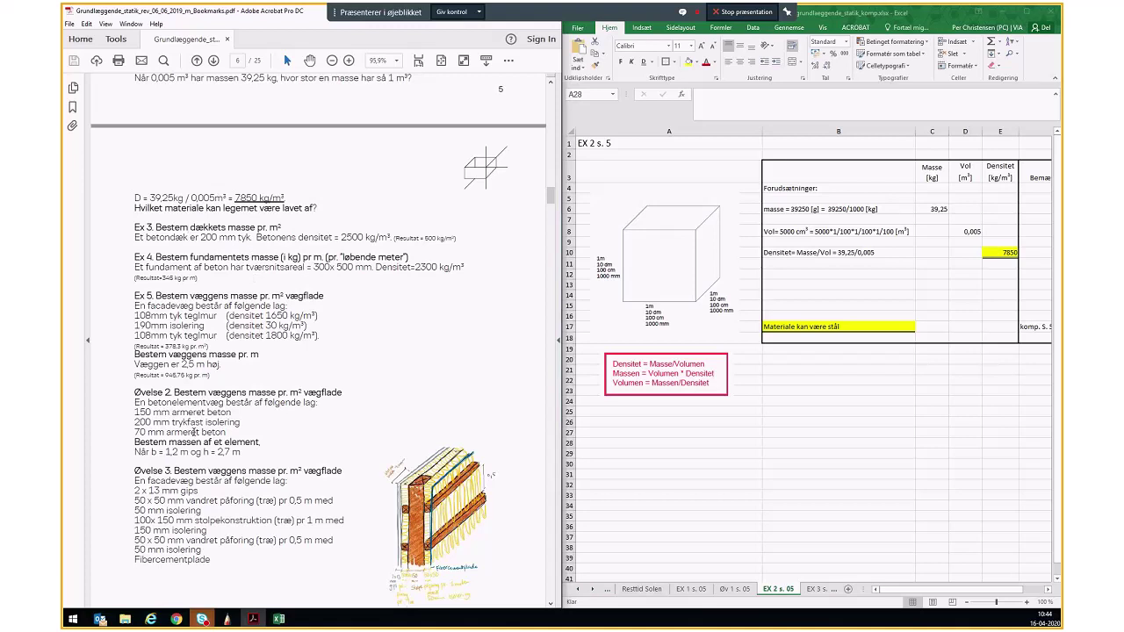
{"action": "scroll", "coordinate": [277, 497], "scroll_direction": "down", "scroll_amount": 1}
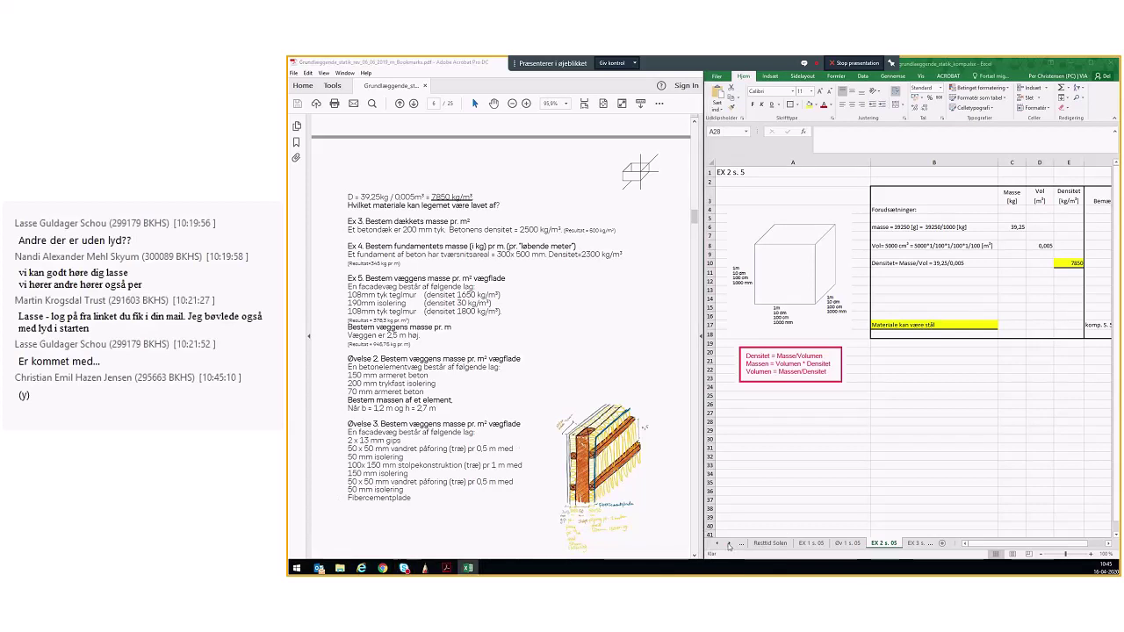
Step: Switch to the 'ØV 3 s. 06' tab and drag column D narrower to fit the layer table
{"action": "left_click", "coordinate": [729, 545]}
{"action": "left_click", "coordinate": [729, 545]}
{"action": "left_click", "coordinate": [729, 545]}
{"action": "left_click", "coordinate": [876, 543]}
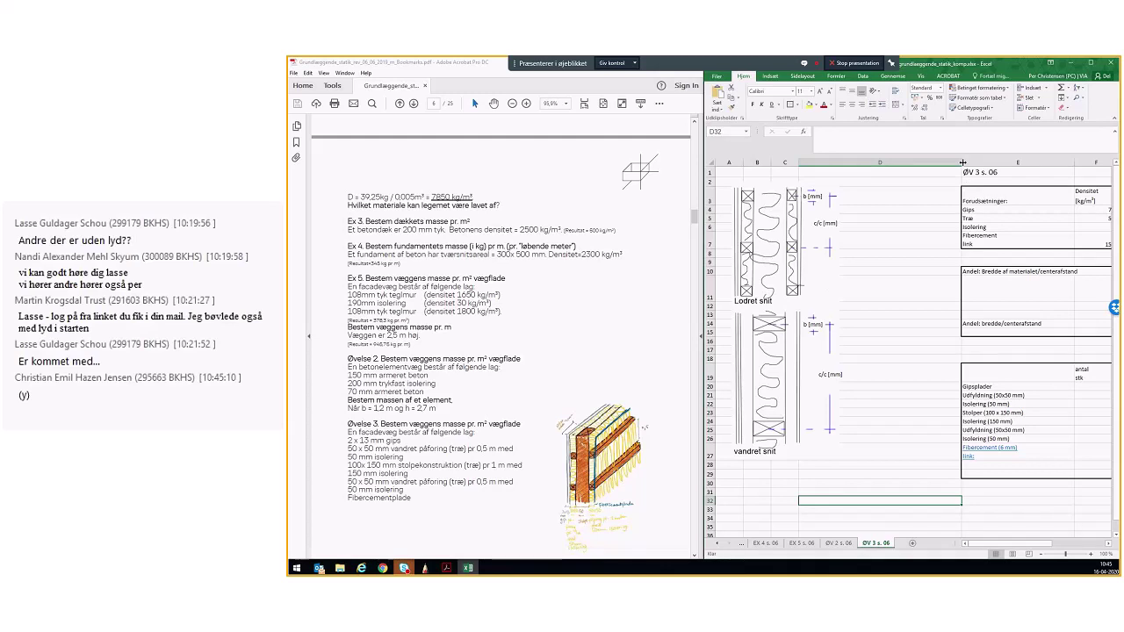
{"action": "left_click_drag", "start_coordinate": [963, 162], "coordinate": [895, 163]}
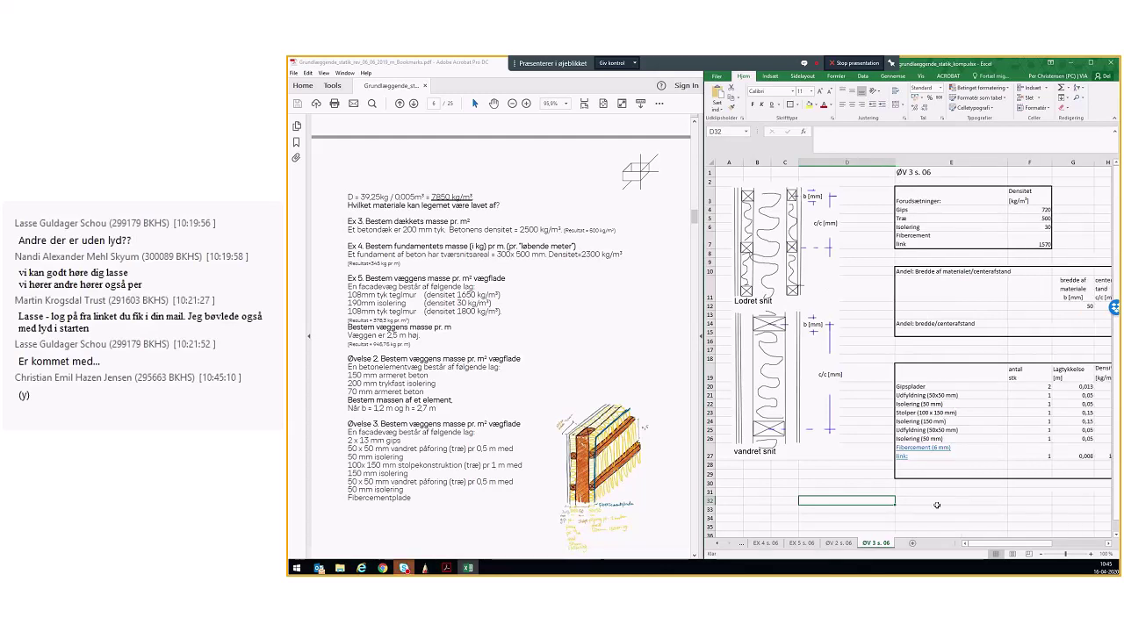
{"action": "left_click", "coordinate": [939, 507]}
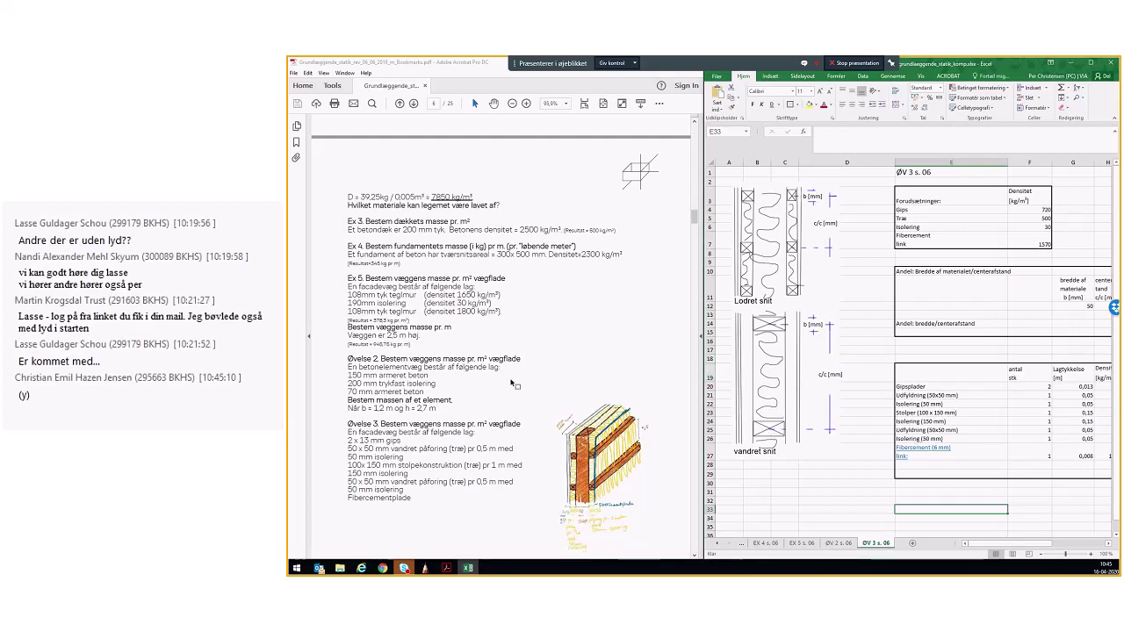
{"action": "scroll", "coordinate": [501, 334], "scroll_direction": "down", "scroll_amount": 1}
{"action": "scroll", "coordinate": [450, 334], "scroll_direction": "down", "scroll_amount": 1}
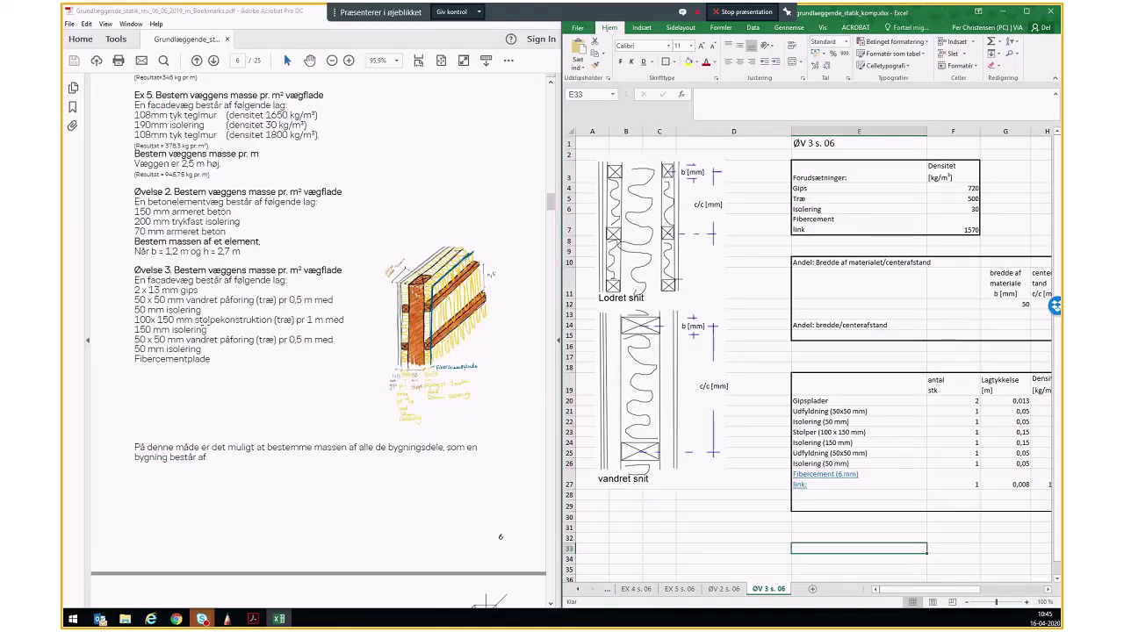
Step: Highlight the PDF's 'Øvelse 3. Bestem væggens masse pr. m² vægflade' heading, then select title cell E1
{"action": "left_click", "coordinate": [203, 324]}
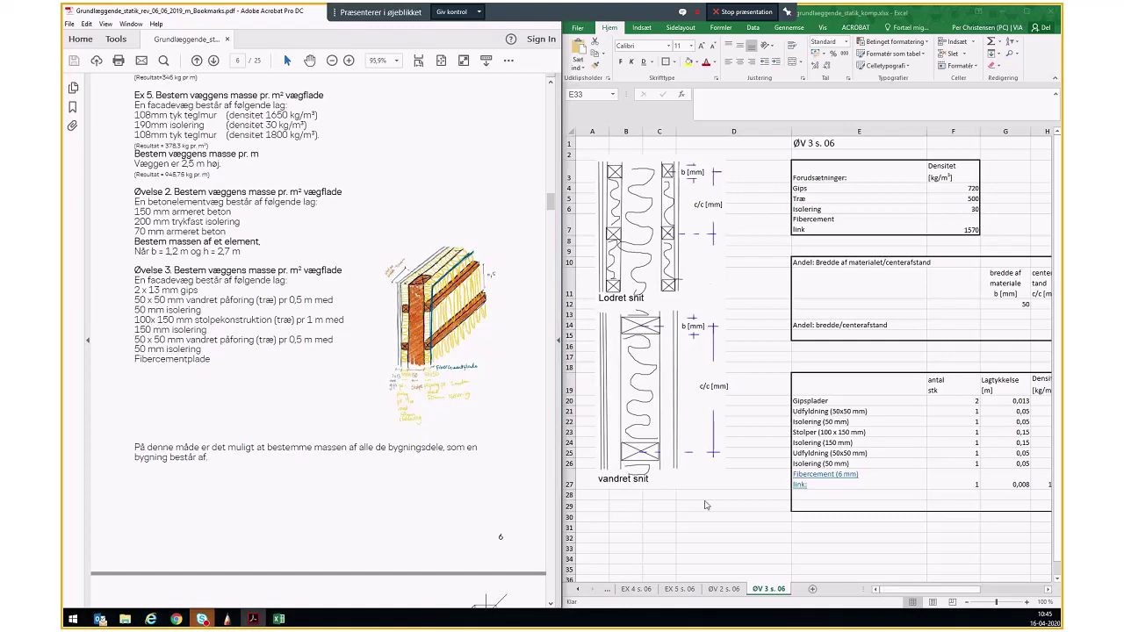
{"action": "left_click", "coordinate": [174, 271]}
{"action": "left_click_drag", "start_coordinate": [137, 269], "coordinate": [342, 271]}
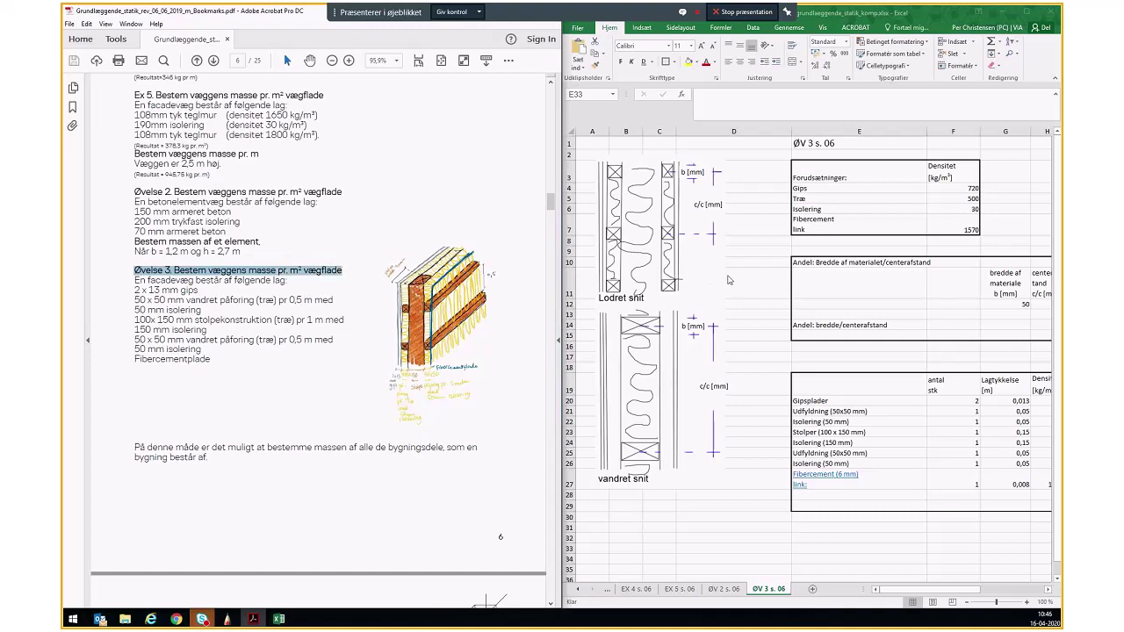
{"action": "left_click", "coordinate": [805, 145]}
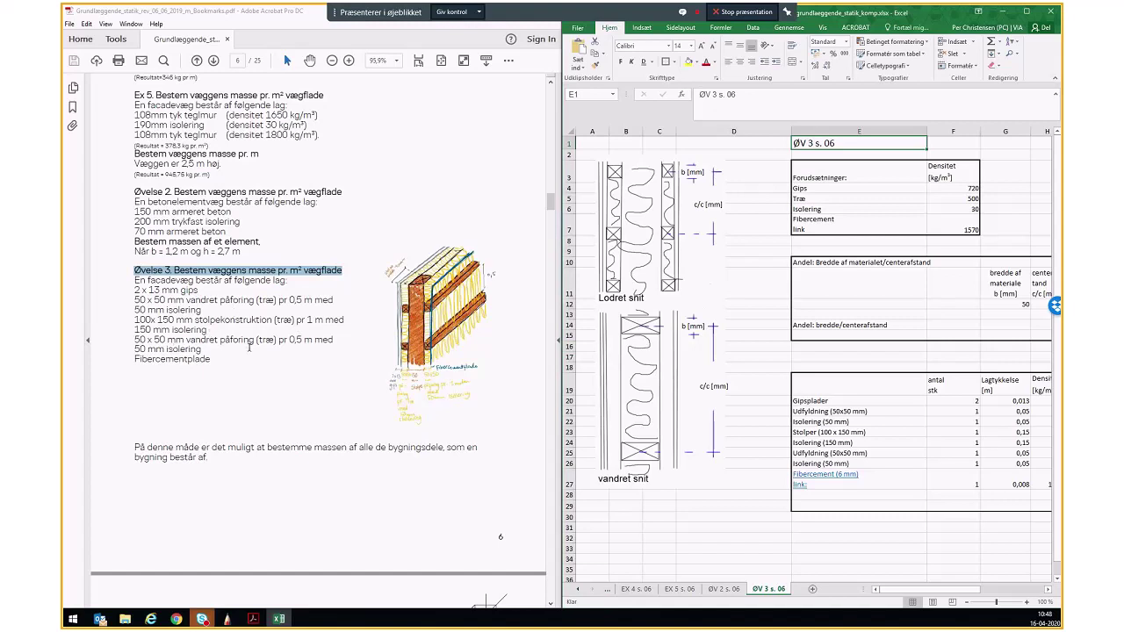
Step: Highlight the facade wall description and the gypsum and batten layer lines in the course PDF
{"action": "left_click", "coordinate": [190, 278]}
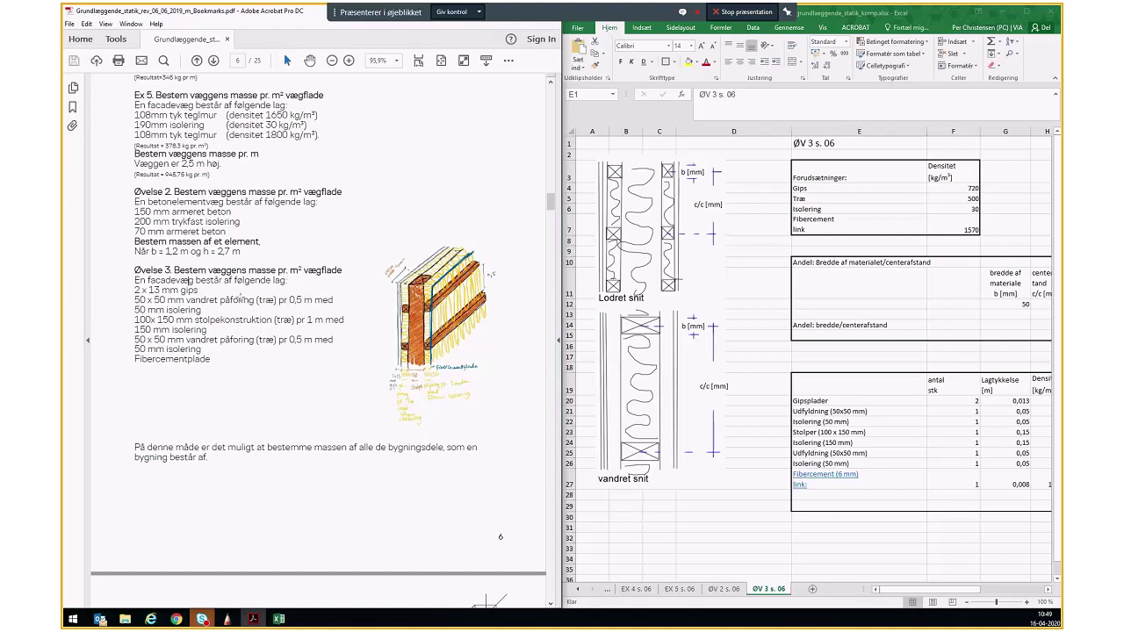
{"action": "left_click", "coordinate": [660, 281]}
{"action": "left_click", "coordinate": [650, 439]}
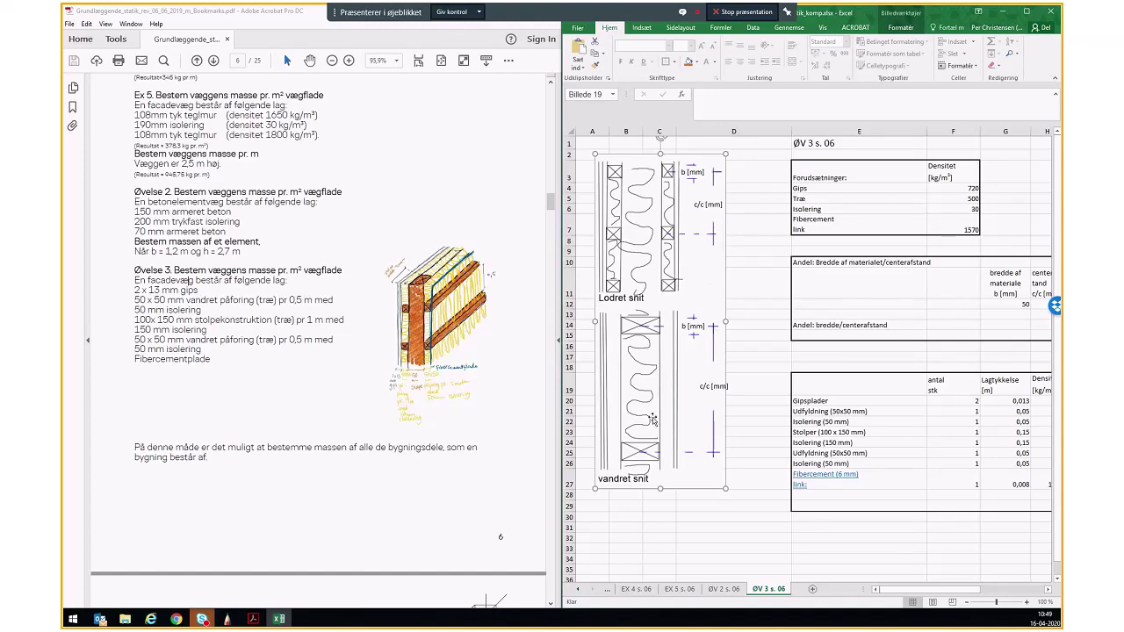
{"action": "left_click", "coordinate": [743, 298]}
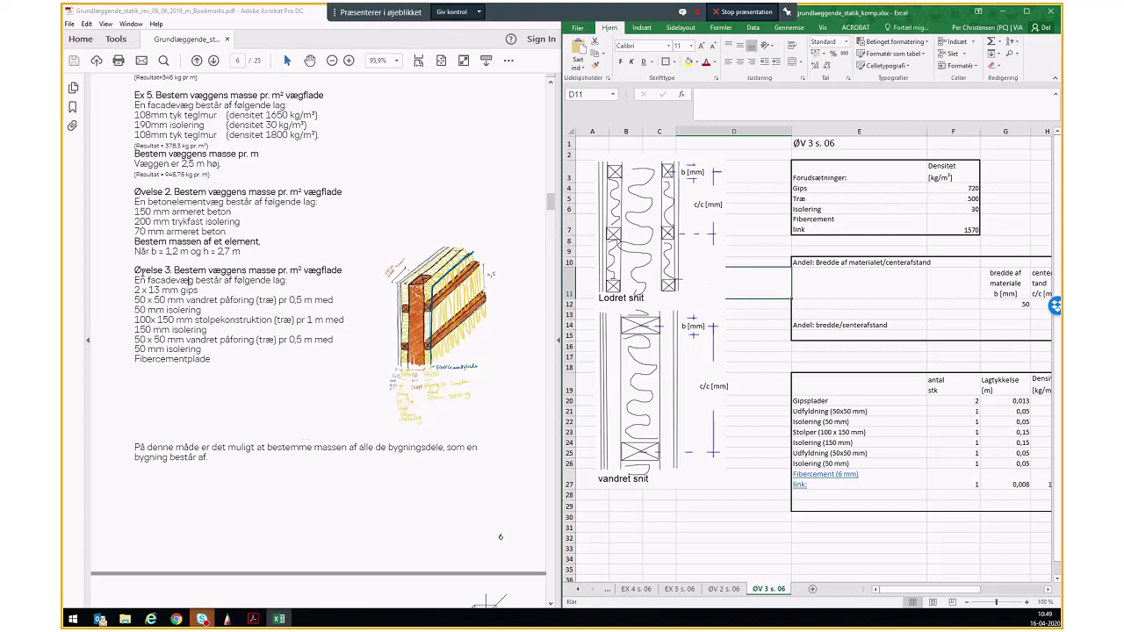
{"action": "left_click_drag", "start_coordinate": [136, 280], "coordinate": [287, 281]}
{"action": "left_click_drag", "start_coordinate": [136, 290], "coordinate": [217, 302]}
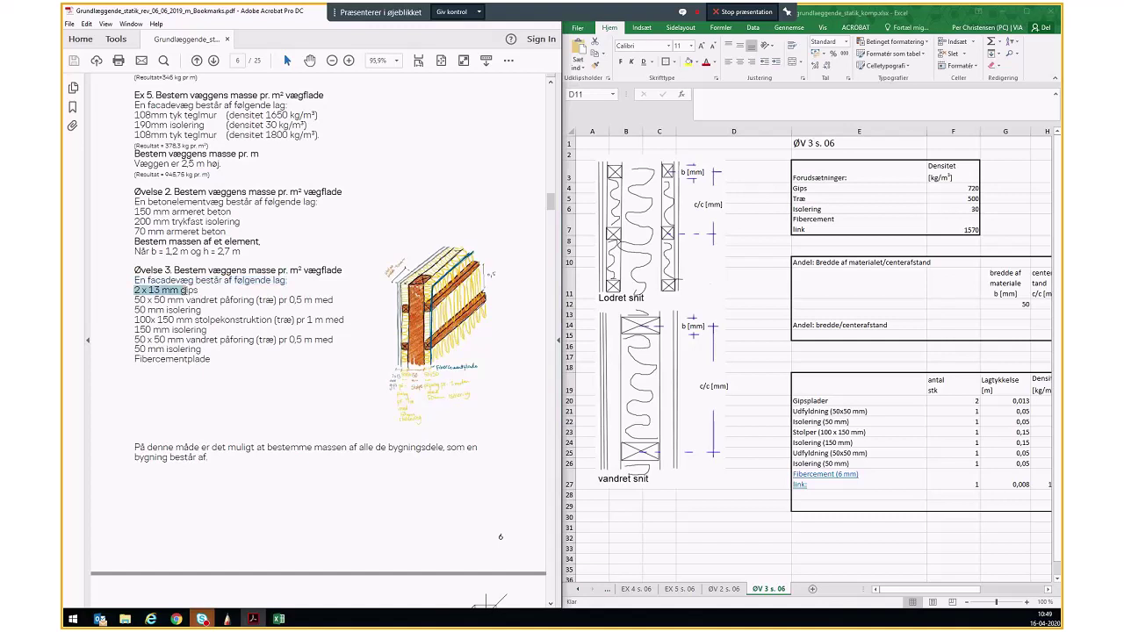
{"action": "left_click", "coordinate": [231, 313]}
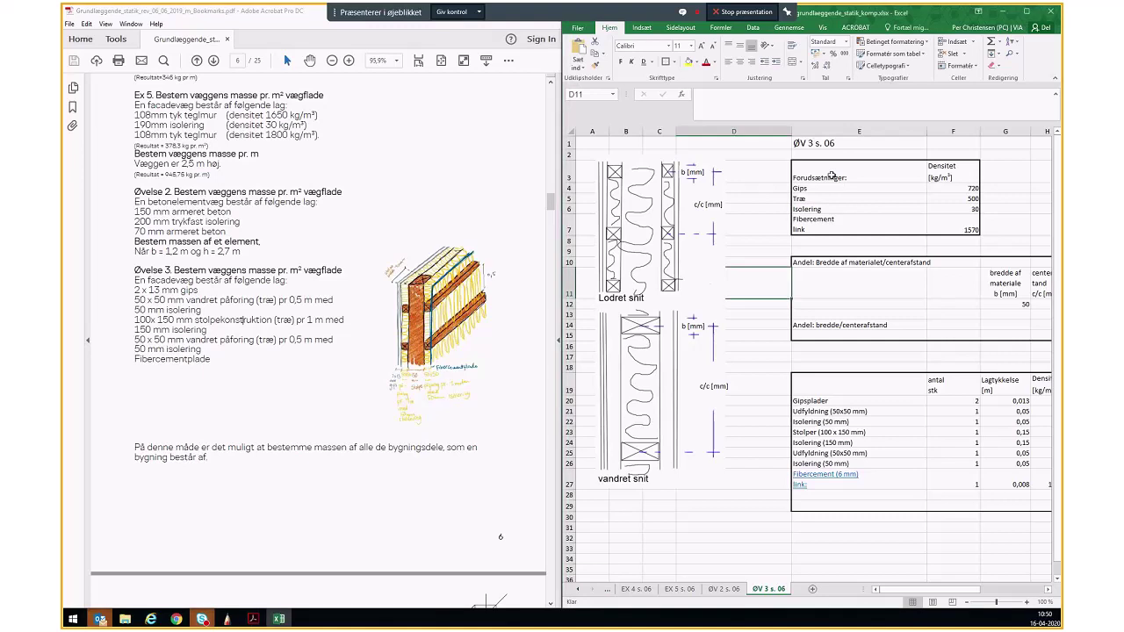
Step: Select E3 and the Gips density row, then scroll the PDF to the material density list
{"action": "left_click", "coordinate": [832, 176]}
{"action": "key", "text": "Return"}
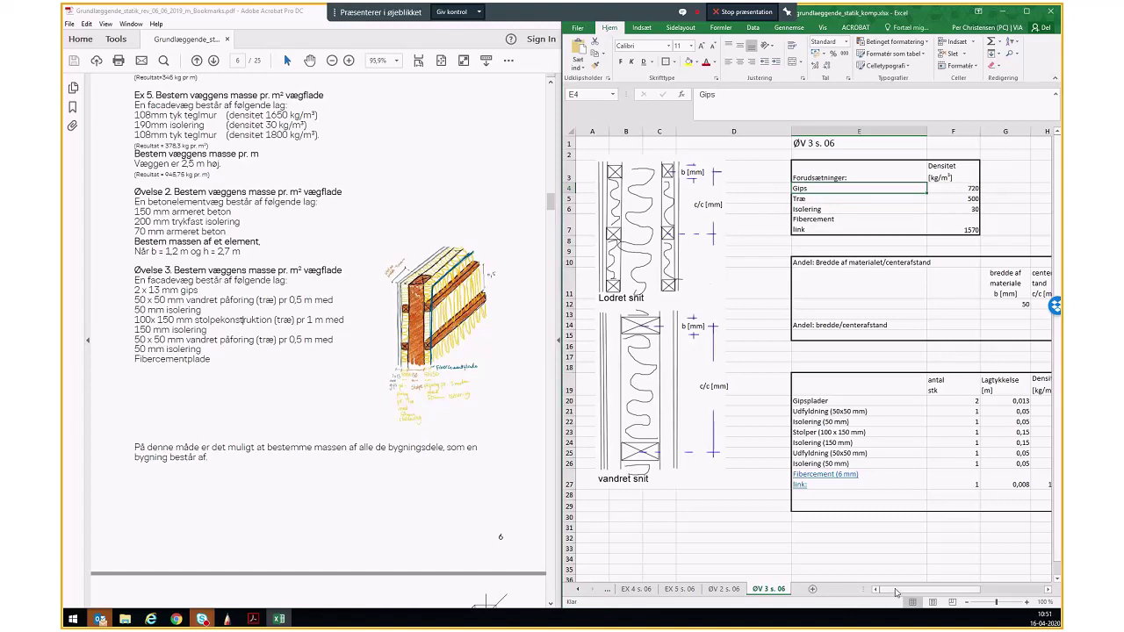
{"action": "left_click_drag", "start_coordinate": [896, 592], "coordinate": [904, 592]}
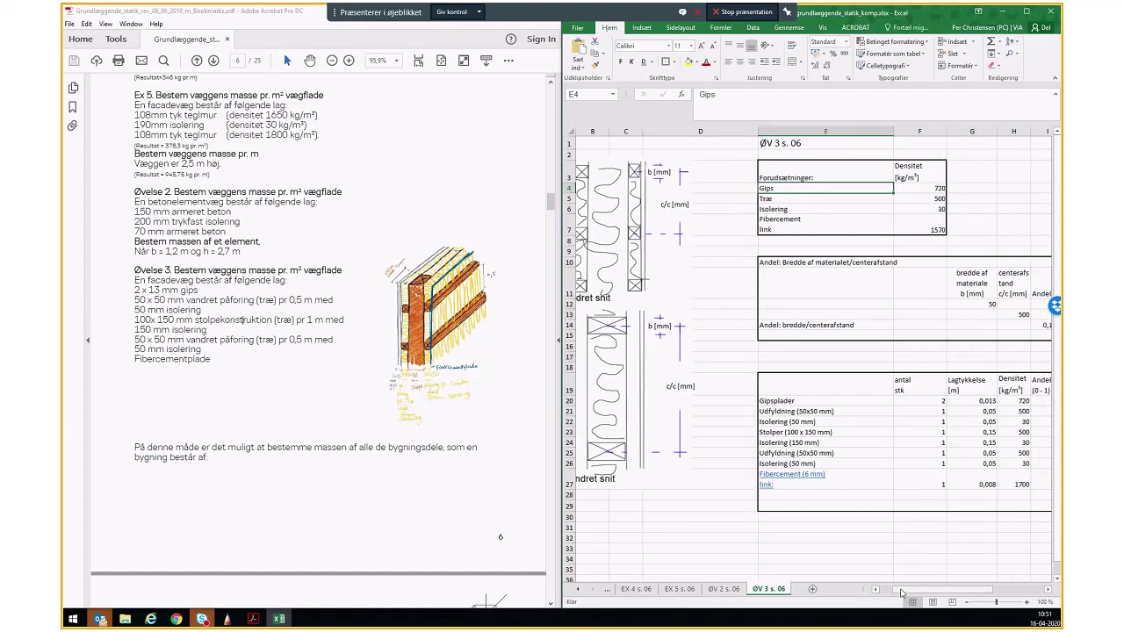
{"action": "left_click", "coordinate": [959, 167]}
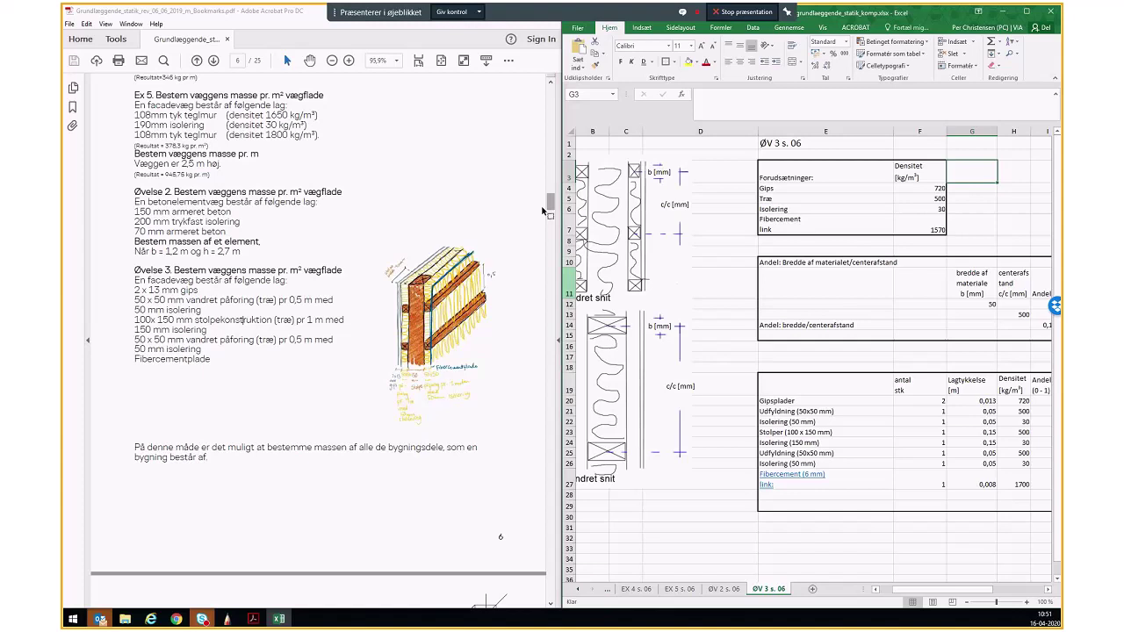
{"action": "left_click_drag", "start_coordinate": [551, 202], "coordinate": [552, 185]}
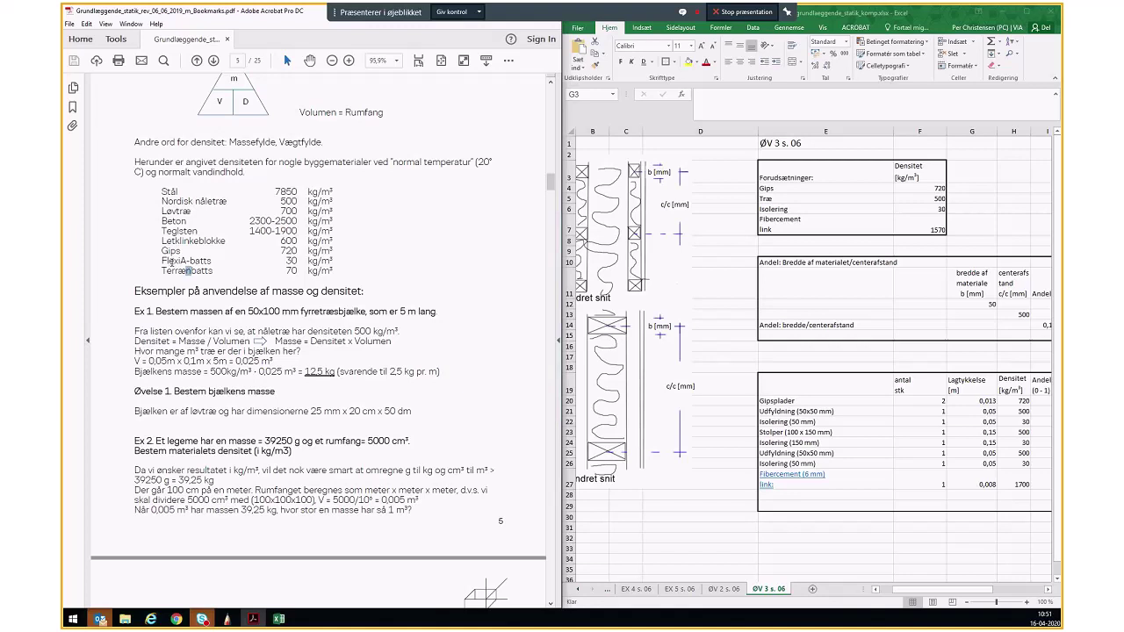
Step: Check the PDF's density values and select the 1570 fibre-cement density in F7
{"action": "left_click", "coordinate": [213, 277]}
{"action": "left_click_drag", "start_coordinate": [286, 271], "coordinate": [290, 263]}
{"action": "left_click", "coordinate": [288, 262]}
{"action": "left_click", "coordinate": [797, 226]}
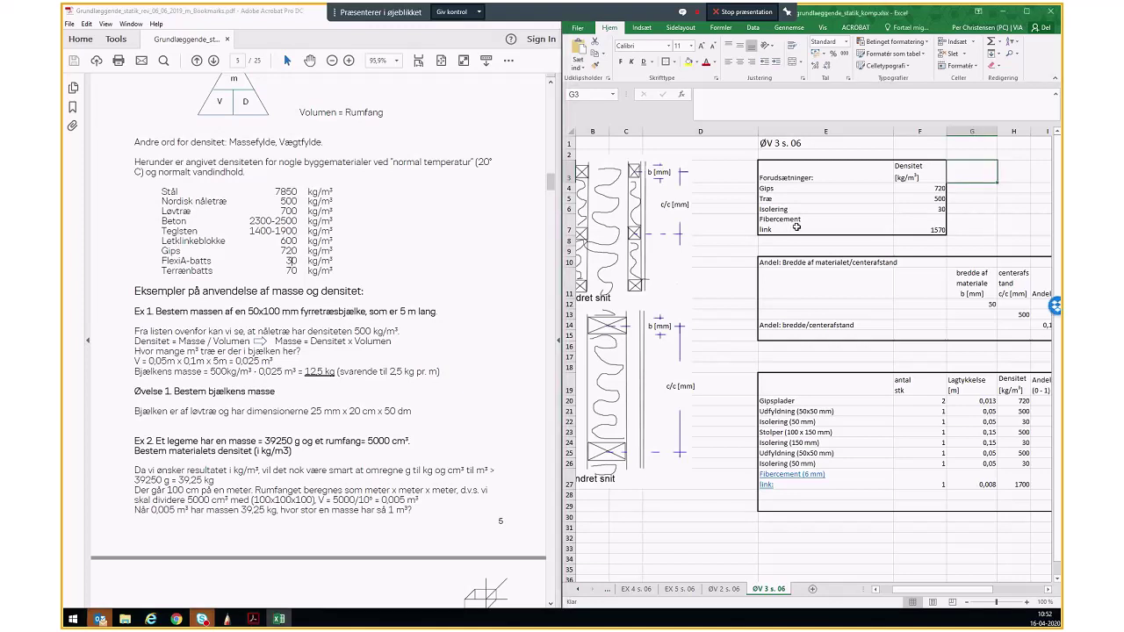
{"action": "left_click", "coordinate": [797, 227]}
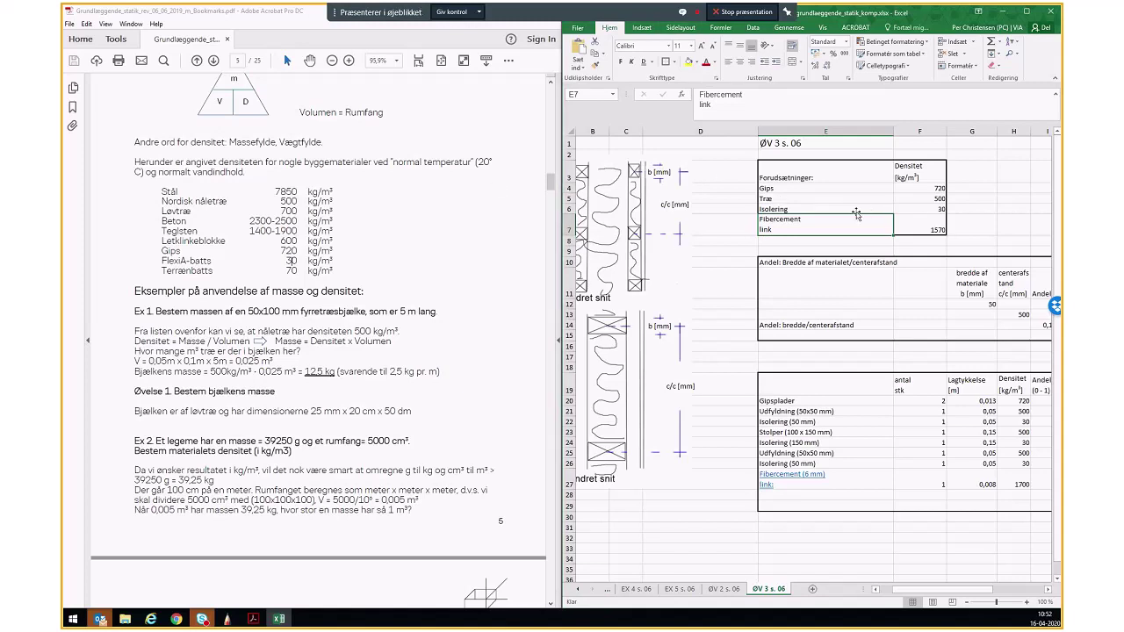
{"action": "left_click", "coordinate": [911, 226]}
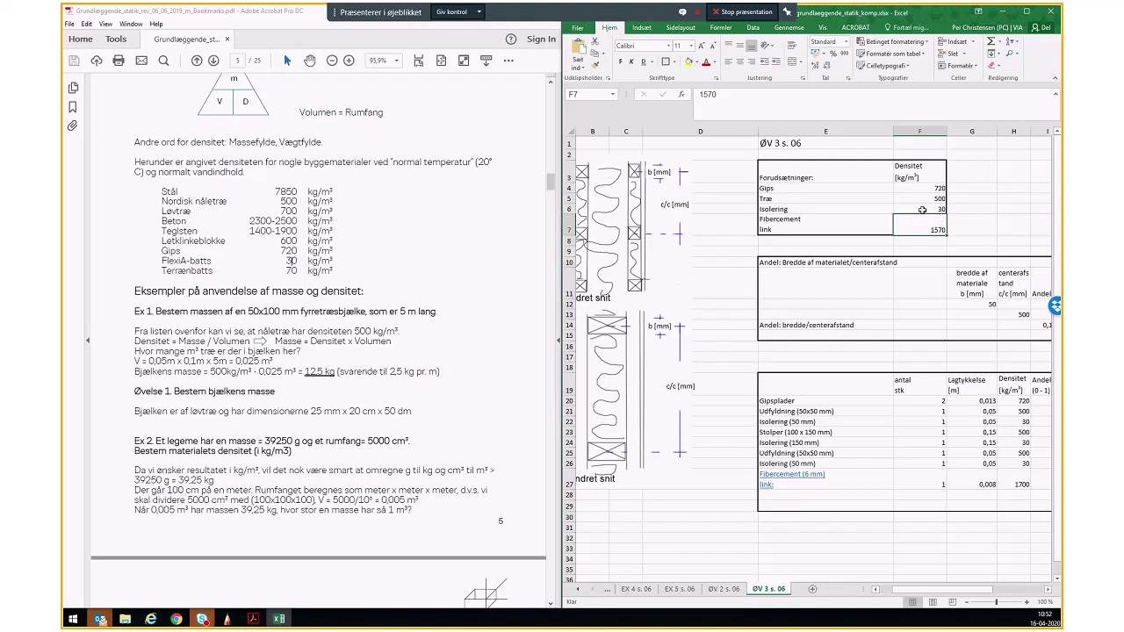
Step: Follow the Fibercement (6 mm) hyperlink in E27 to the Cembrit datasheet
{"action": "mouse_move", "coordinate": [923, 209]}
{"action": "left_mouse_down"}
{"action": "mouse_move", "coordinate": [482, 246]}
{"action": "mouse_move", "coordinate": [396, 352]}
{"action": "left_mouse_up"}
{"action": "left_click", "coordinate": [993, 223]}
{"action": "left_click", "coordinate": [909, 227]}
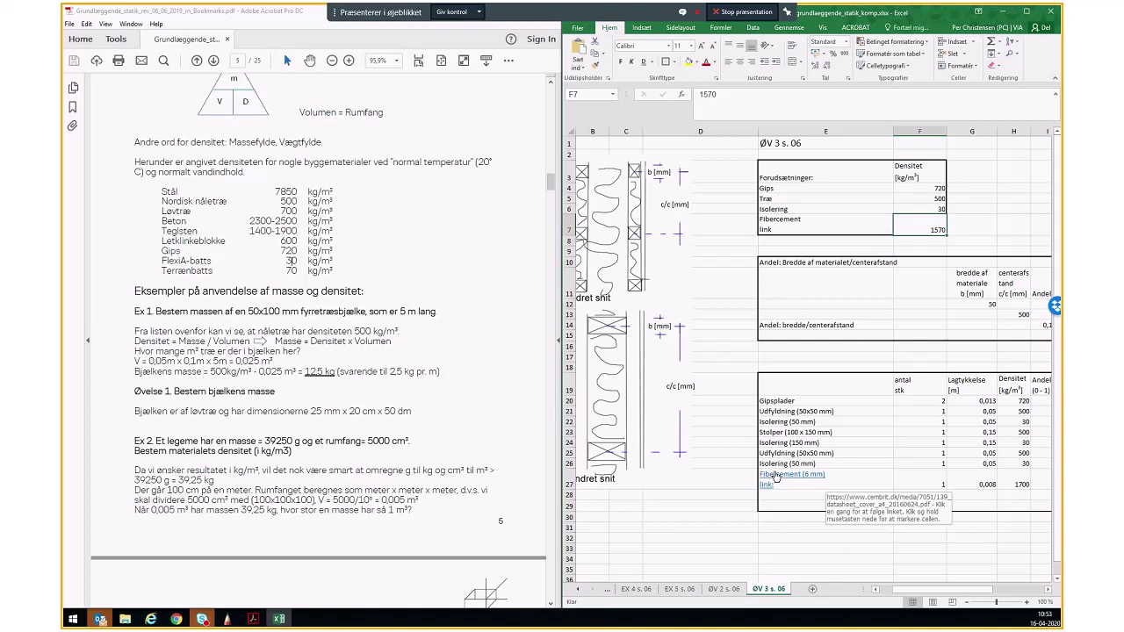
{"action": "left_click", "coordinate": [781, 478]}
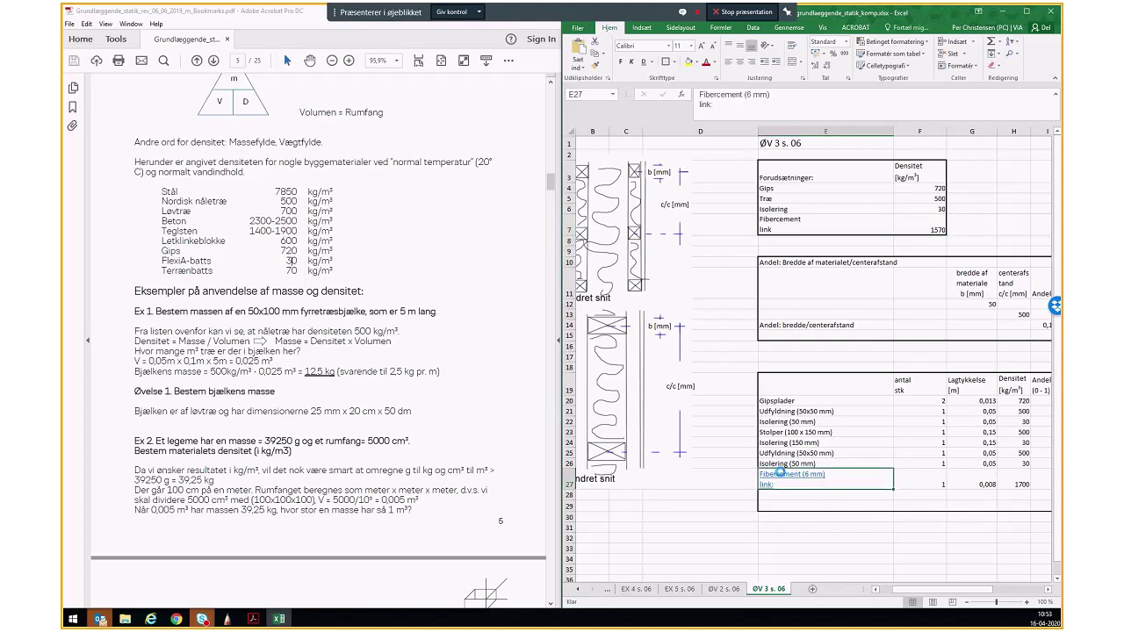
{"action": "left_click", "coordinate": [780, 473]}
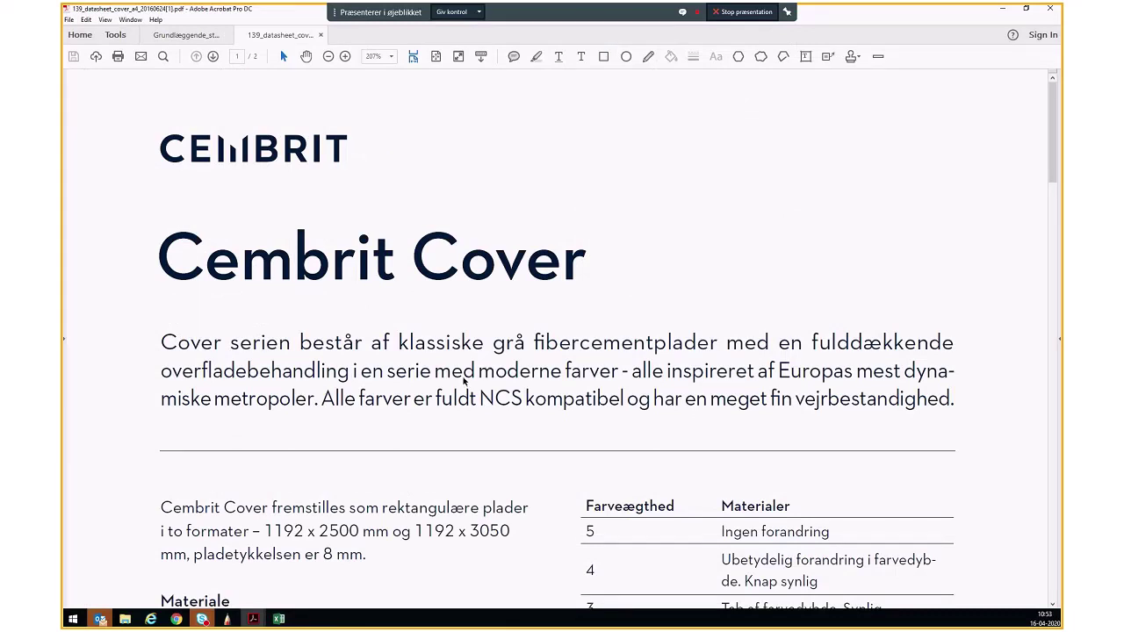
Step: Scroll to the Cembrit Cover product data and mark the 1700 kg/m³ dry density
{"action": "scroll", "coordinate": [459, 382], "scroll_direction": "down", "scroll_amount": 1}
{"action": "scroll", "coordinate": [463, 382], "scroll_direction": "down", "scroll_amount": 2}
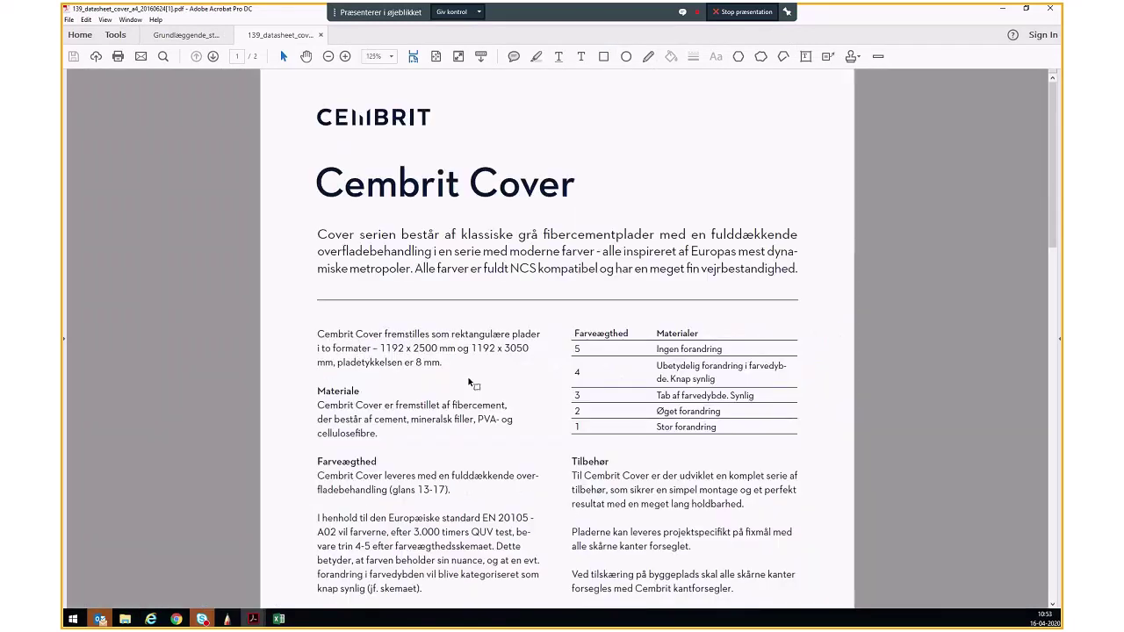
{"action": "scroll", "coordinate": [527, 405], "scroll_direction": "down", "scroll_amount": 3}
{"action": "scroll", "coordinate": [563, 416], "scroll_direction": "down", "scroll_amount": 5}
{"action": "scroll", "coordinate": [563, 417], "scroll_direction": "down", "scroll_amount": 6}
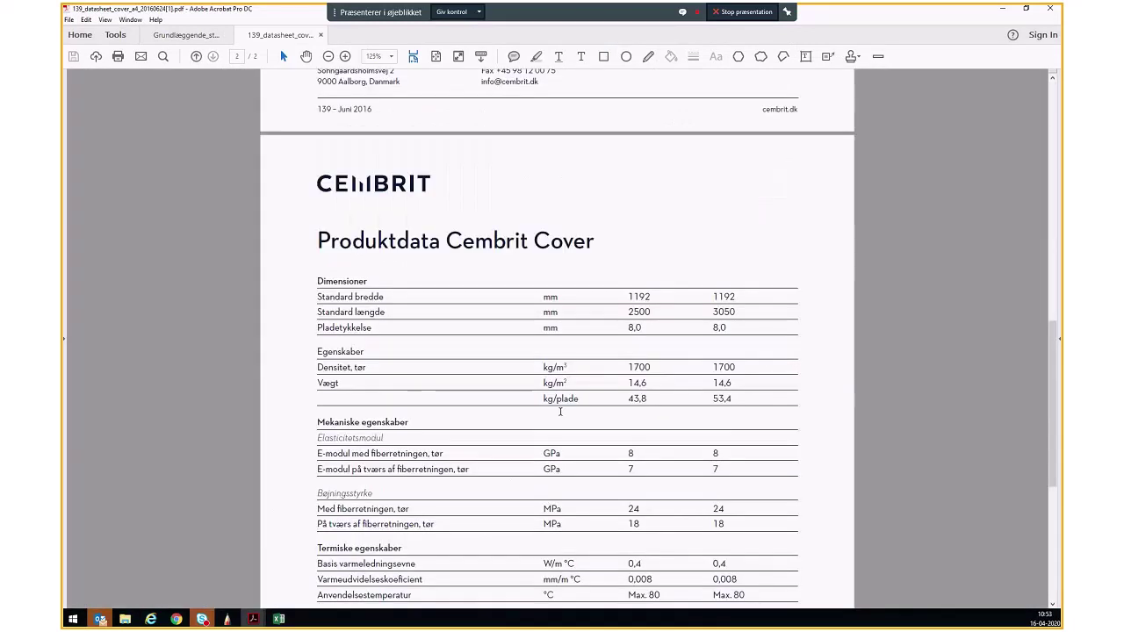
{"action": "scroll", "coordinate": [651, 369], "scroll_direction": "down", "scroll_amount": 2}
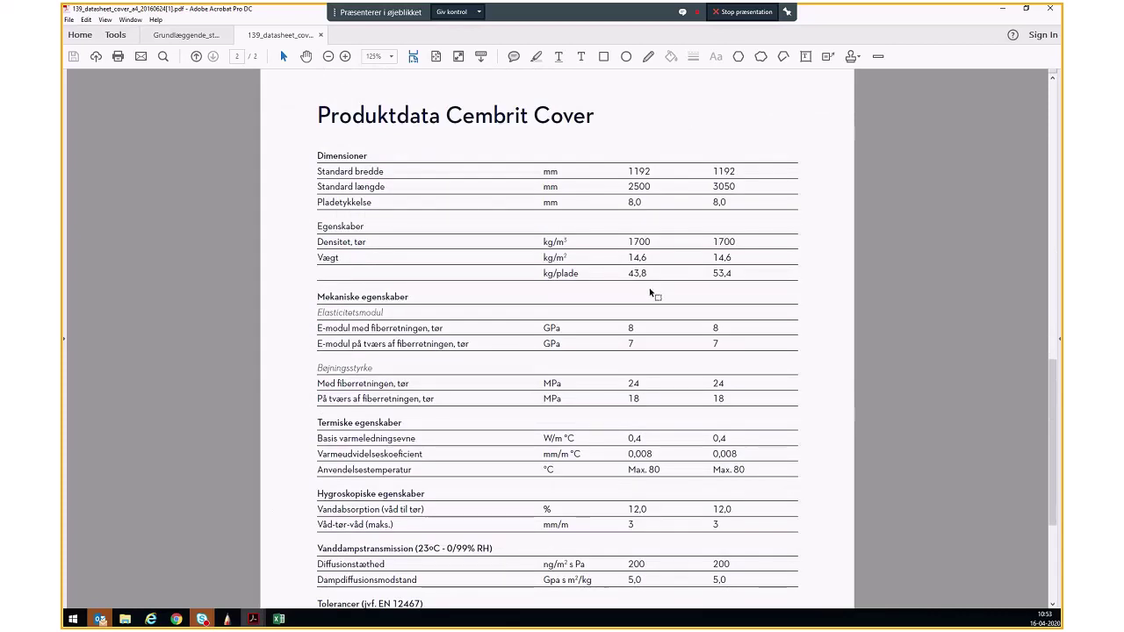
{"action": "scroll", "coordinate": [532, 312], "scroll_direction": "down", "scroll_amount": 1}
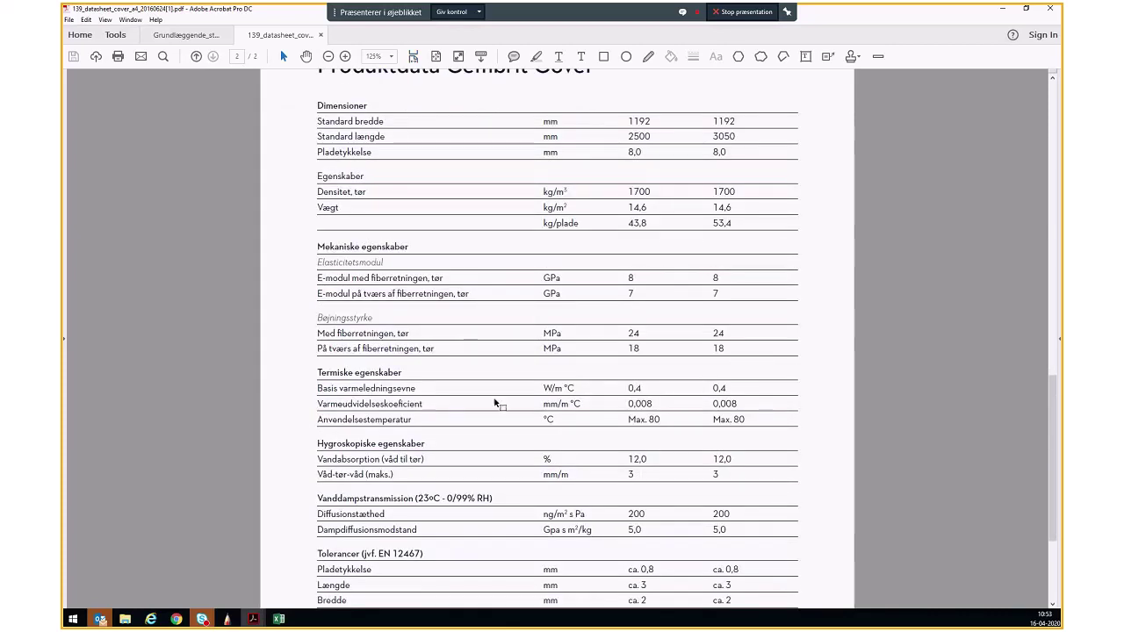
{"action": "scroll", "coordinate": [498, 404], "scroll_direction": "down", "scroll_amount": 1}
{"action": "scroll", "coordinate": [494, 411], "scroll_direction": "down", "scroll_amount": 3}
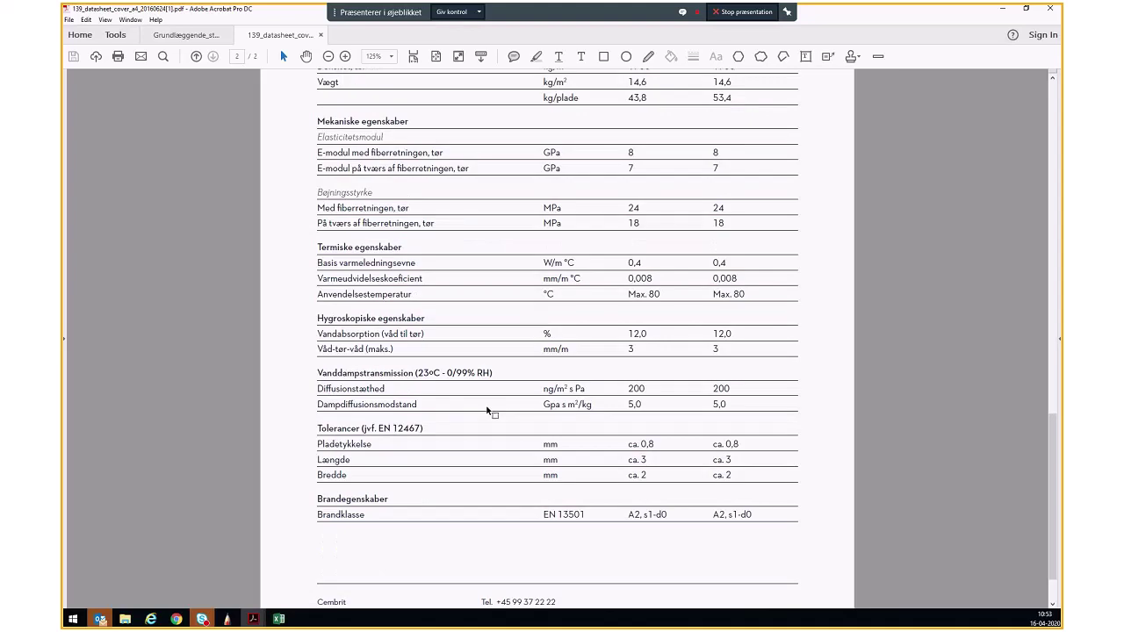
{"action": "scroll", "coordinate": [665, 501], "scroll_direction": "up", "scroll_amount": 1}
{"action": "scroll", "coordinate": [672, 507], "scroll_direction": "down", "scroll_amount": 1}
{"action": "scroll", "coordinate": [602, 500], "scroll_direction": "up", "scroll_amount": 1}
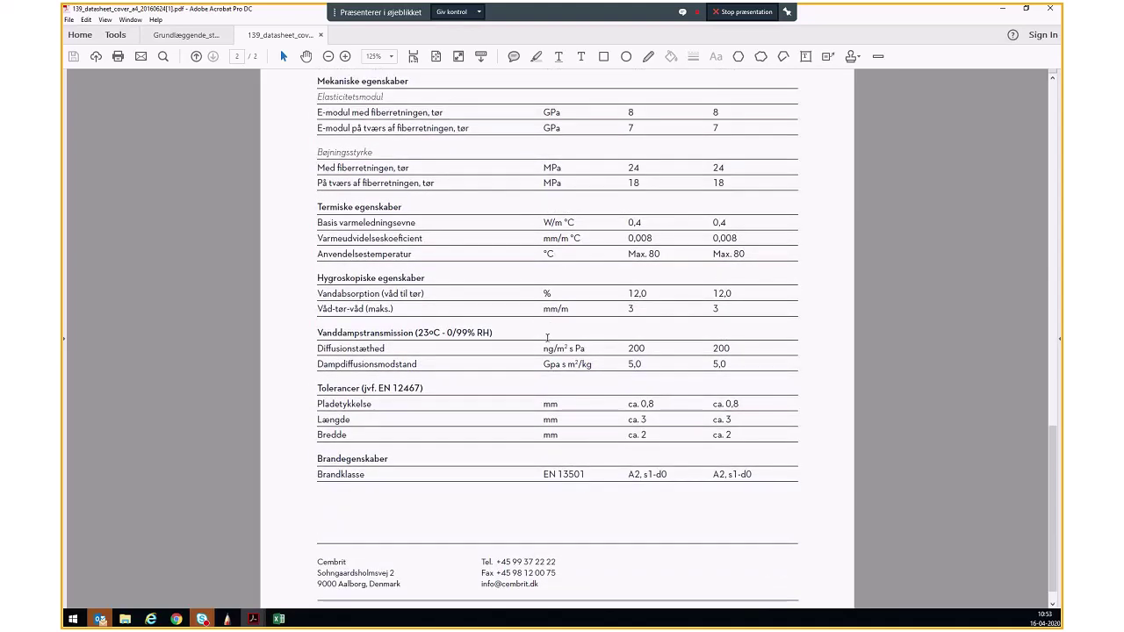
{"action": "scroll", "coordinate": [536, 340], "scroll_direction": "up", "scroll_amount": 2}
{"action": "scroll", "coordinate": [527, 338], "scroll_direction": "up", "scroll_amount": 1}
{"action": "scroll", "coordinate": [615, 299], "scroll_direction": "up", "scroll_amount": 2}
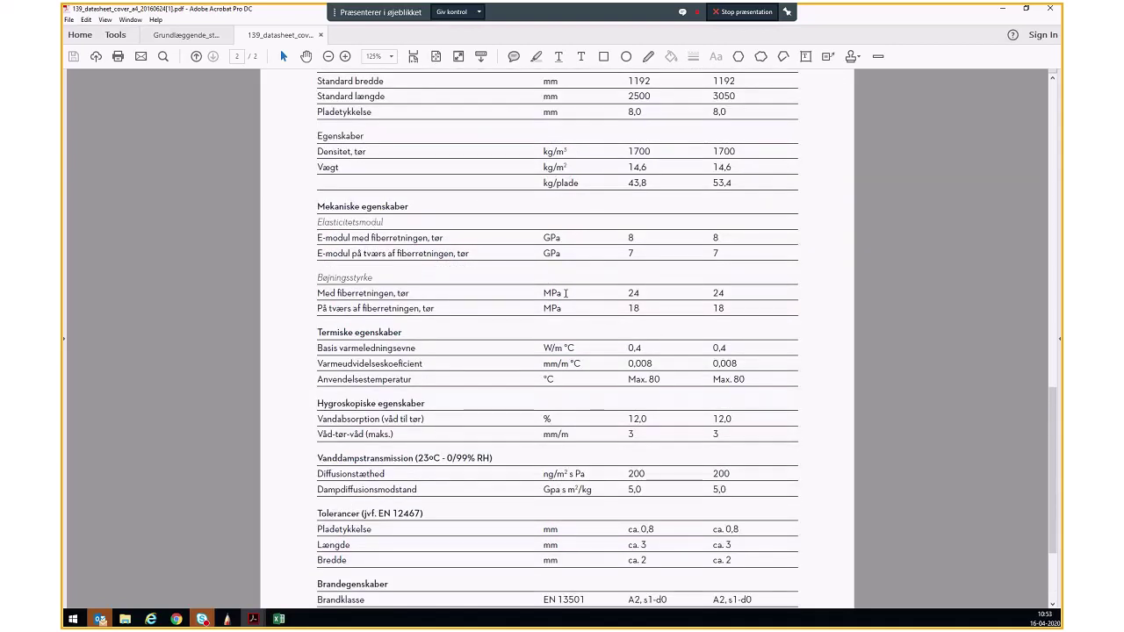
{"action": "scroll", "coordinate": [562, 289], "scroll_direction": "up", "scroll_amount": 2}
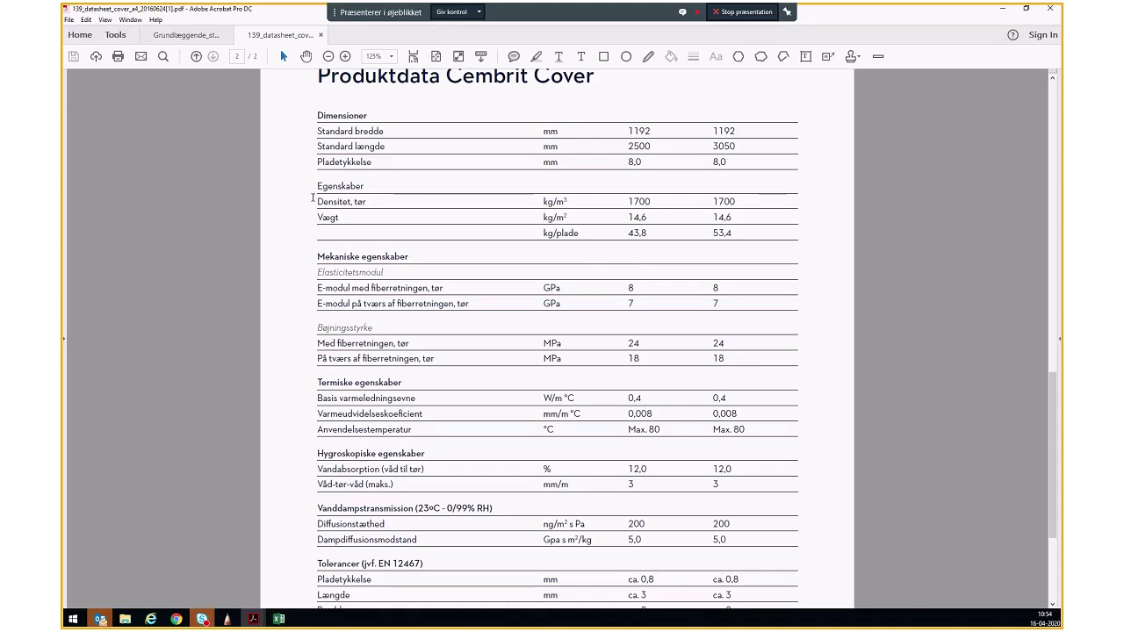
{"action": "double_click", "coordinate": [641, 201]}
{"action": "scroll", "coordinate": [651, 314], "scroll_direction": "down", "scroll_amount": 1}
{"action": "scroll", "coordinate": [651, 313], "scroll_direction": "down", "scroll_amount": 3}
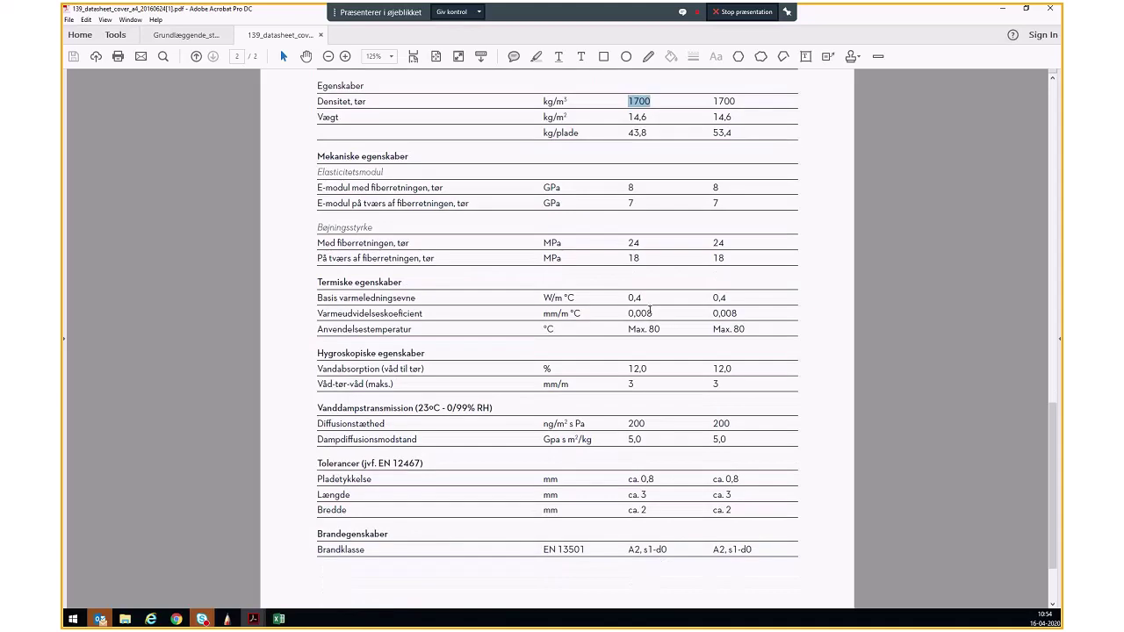
{"action": "scroll", "coordinate": [620, 496], "scroll_direction": "up", "scroll_amount": 1}
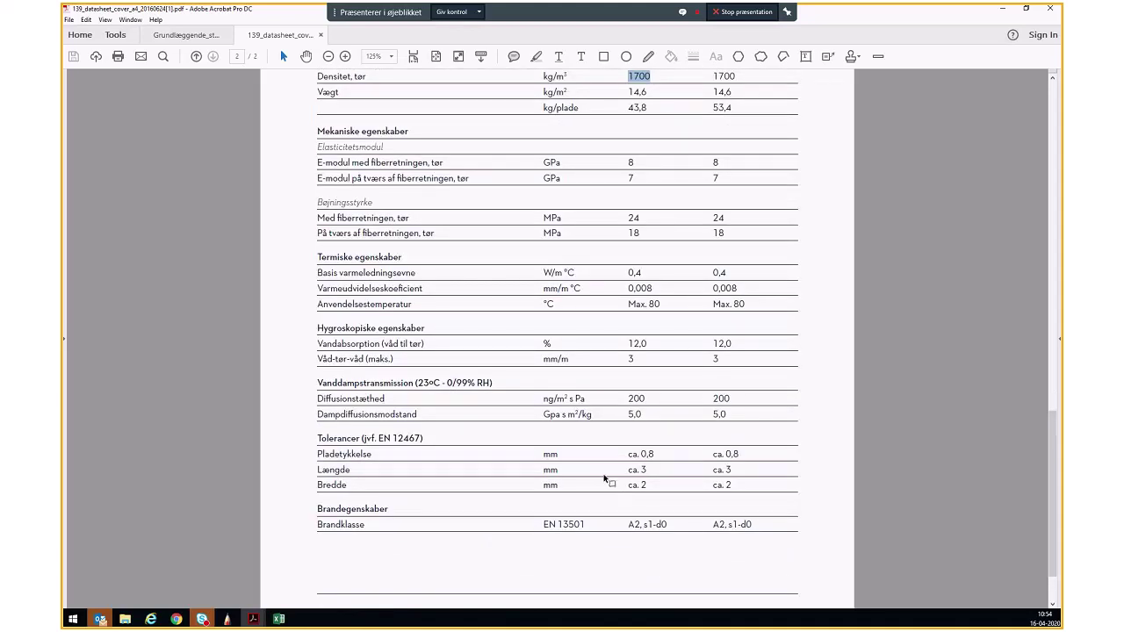
{"action": "scroll", "coordinate": [606, 479], "scroll_direction": "up", "scroll_amount": 1}
{"action": "scroll", "coordinate": [646, 406], "scroll_direction": "up", "scroll_amount": 1}
{"action": "scroll", "coordinate": [650, 369], "scroll_direction": "up", "scroll_amount": 3}
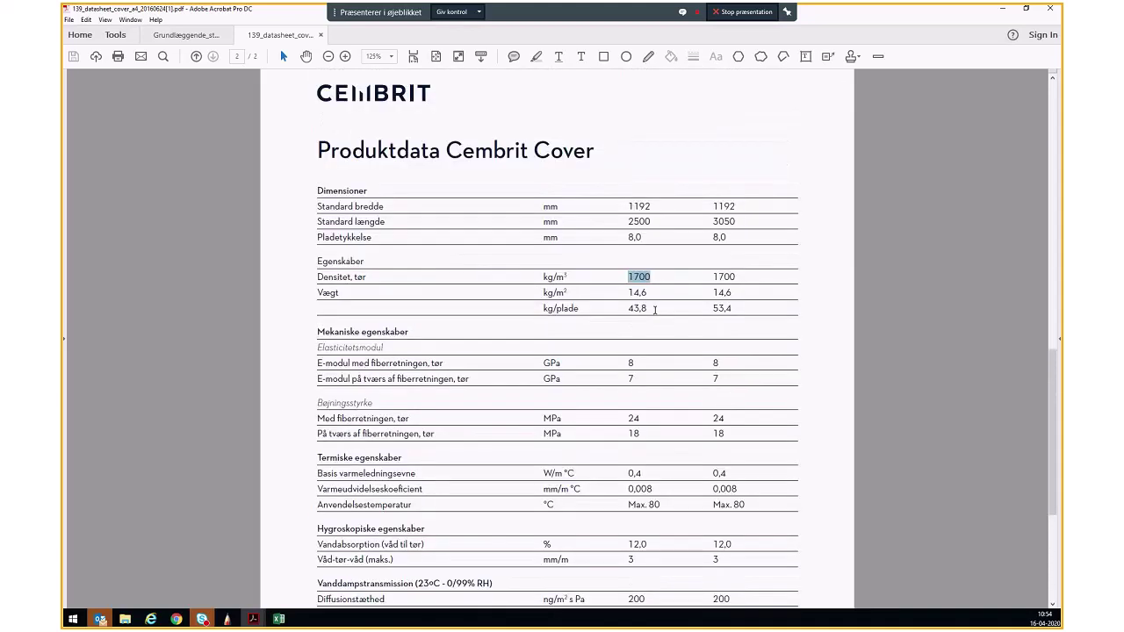
{"action": "scroll", "coordinate": [657, 281], "scroll_direction": "up", "scroll_amount": 1}
{"action": "scroll", "coordinate": [632, 266], "scroll_direction": "up", "scroll_amount": 4}
{"action": "scroll", "coordinate": [632, 261], "scroll_direction": "up", "scroll_amount": 4}
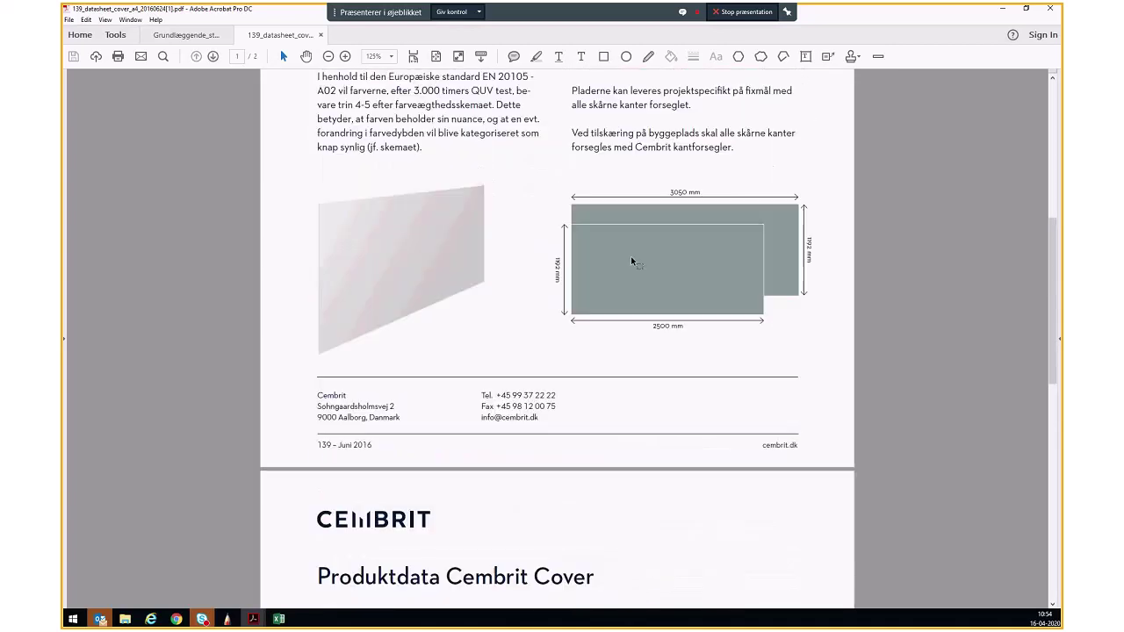
{"action": "scroll", "coordinate": [633, 260], "scroll_direction": "up", "scroll_amount": 3}
{"action": "scroll", "coordinate": [633, 257], "scroll_direction": "up", "scroll_amount": 1}
{"action": "scroll", "coordinate": [633, 257], "scroll_direction": "up", "scroll_amount": 1}
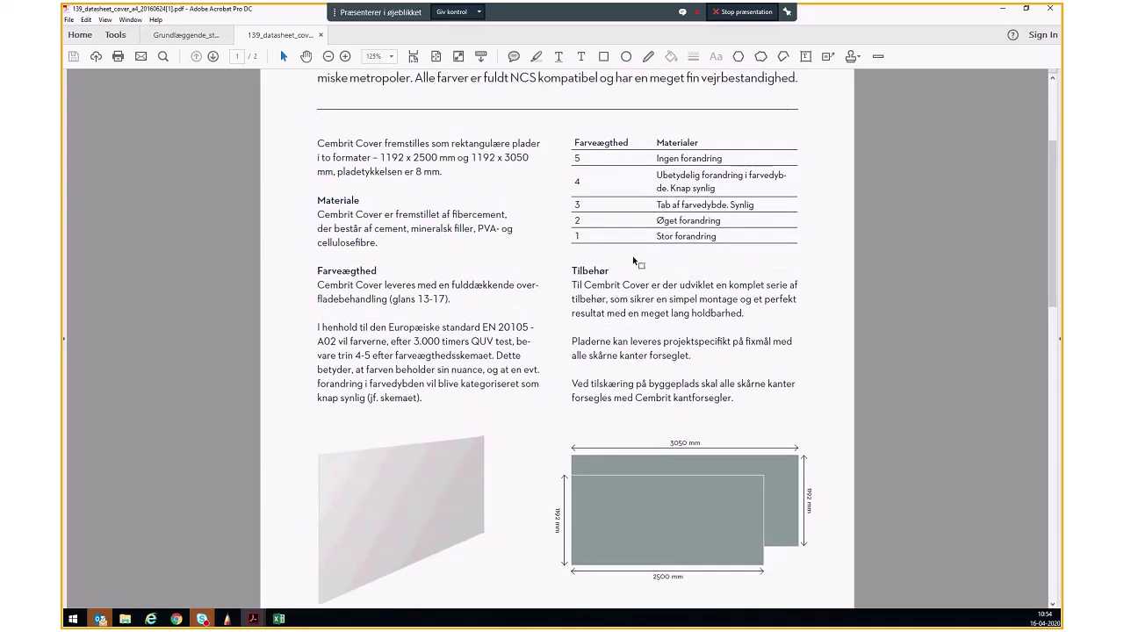
{"action": "scroll", "coordinate": [633, 257], "scroll_direction": "up", "scroll_amount": 4}
{"action": "scroll", "coordinate": [631, 263], "scroll_direction": "down", "scroll_amount": 2}
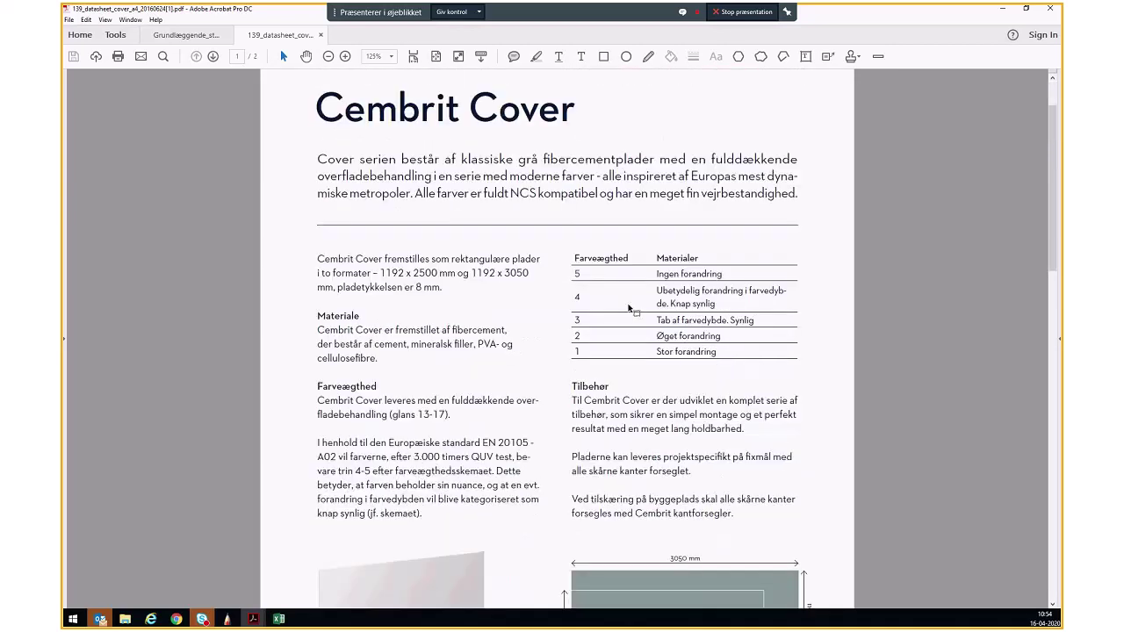
{"action": "scroll", "coordinate": [628, 303], "scroll_direction": "down", "scroll_amount": 4}
{"action": "scroll", "coordinate": [629, 304], "scroll_direction": "down", "scroll_amount": 2}
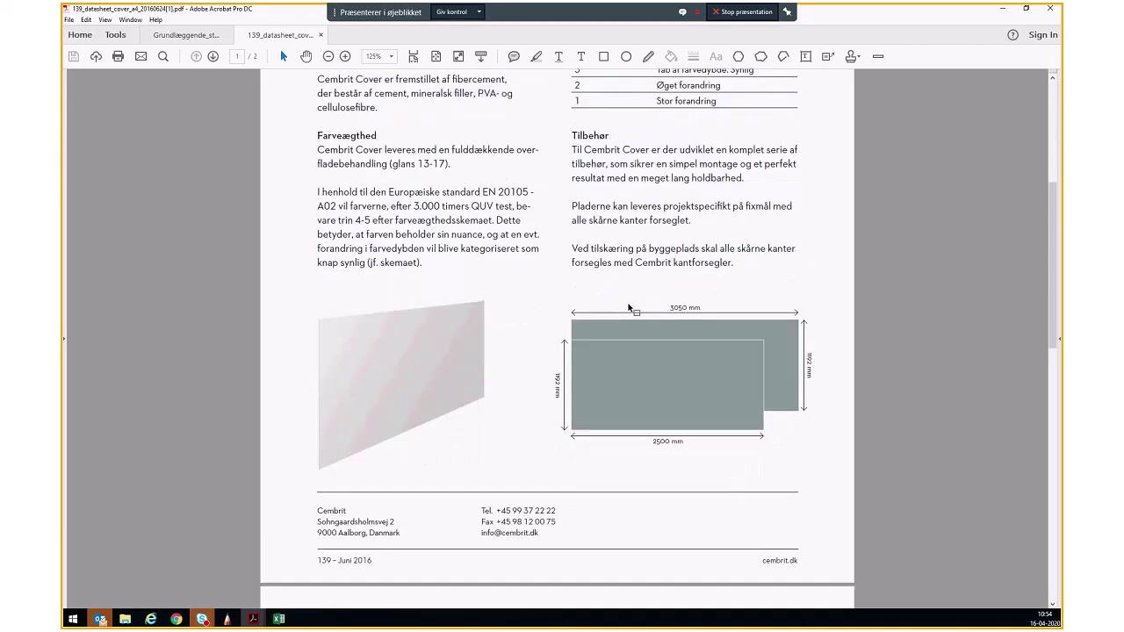
{"action": "scroll", "coordinate": [572, 444], "scroll_direction": "down", "scroll_amount": 5}
{"action": "scroll", "coordinate": [580, 470], "scroll_direction": "down", "scroll_amount": 2}
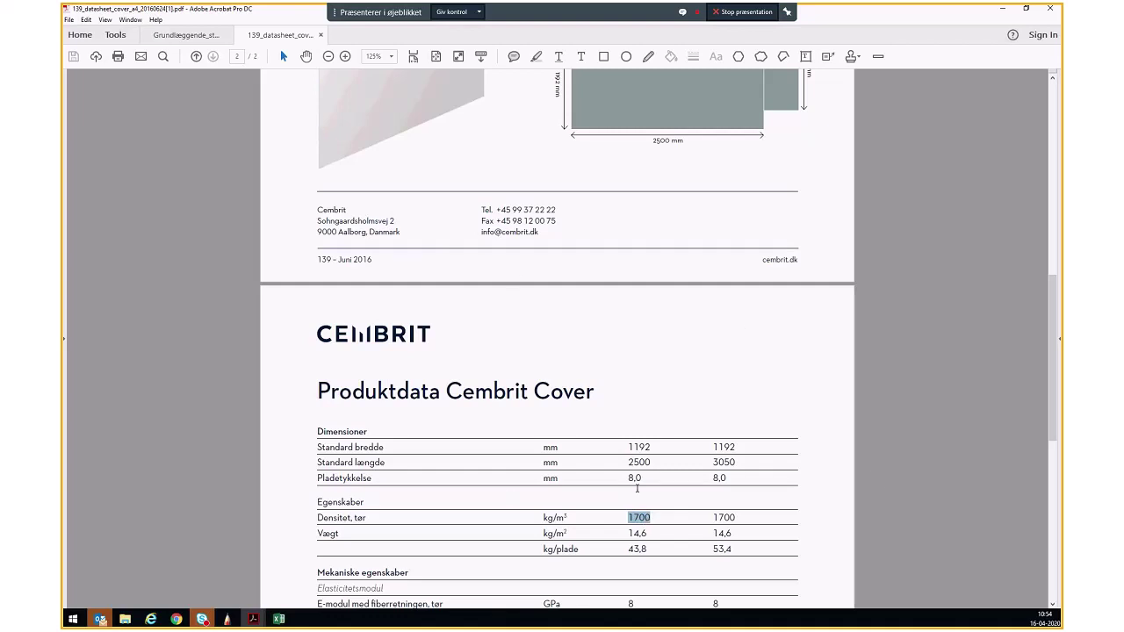
{"action": "scroll", "coordinate": [592, 431], "scroll_direction": "down", "scroll_amount": 1}
{"action": "scroll", "coordinate": [593, 426], "scroll_direction": "down", "scroll_amount": 2}
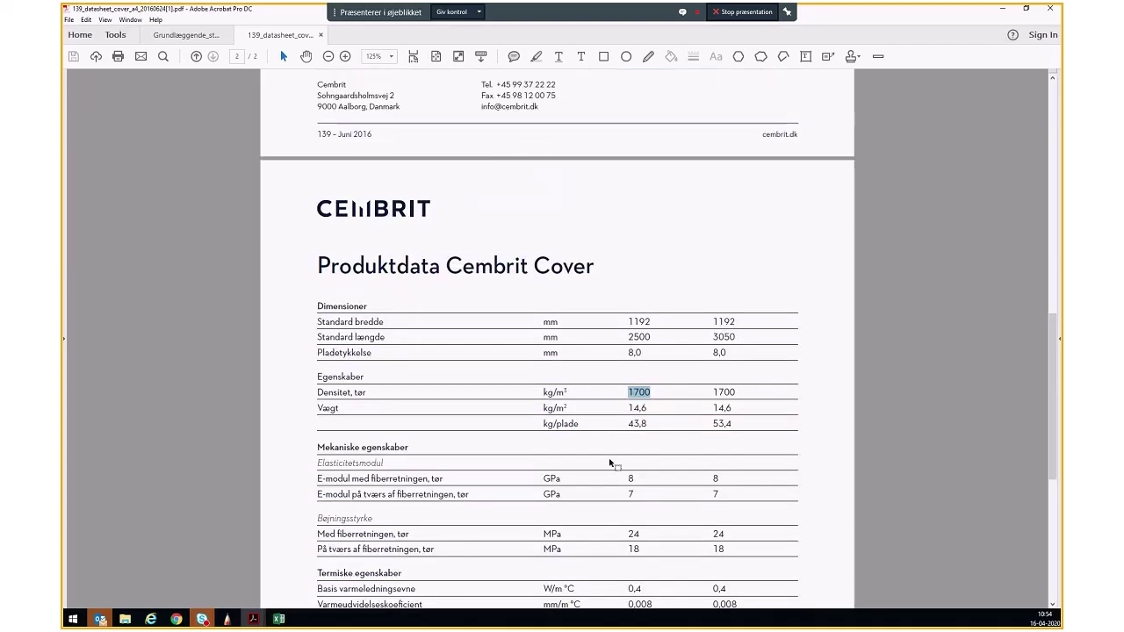
{"action": "left_click", "coordinate": [607, 449]}
{"action": "left_click_drag", "start_coordinate": [628, 392], "coordinate": [651, 391]}
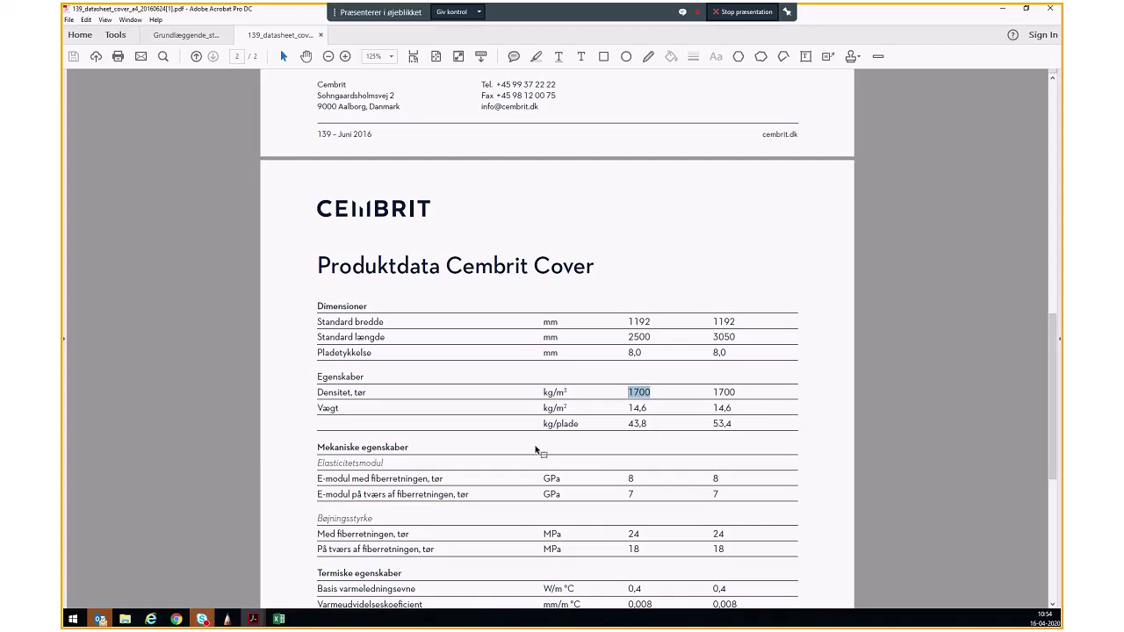
{"action": "left_click", "coordinate": [696, 404]}
{"action": "scroll", "coordinate": [700, 405], "scroll_direction": "down", "scroll_amount": 2}
{"action": "scroll", "coordinate": [700, 404], "scroll_direction": "down", "scroll_amount": 1}
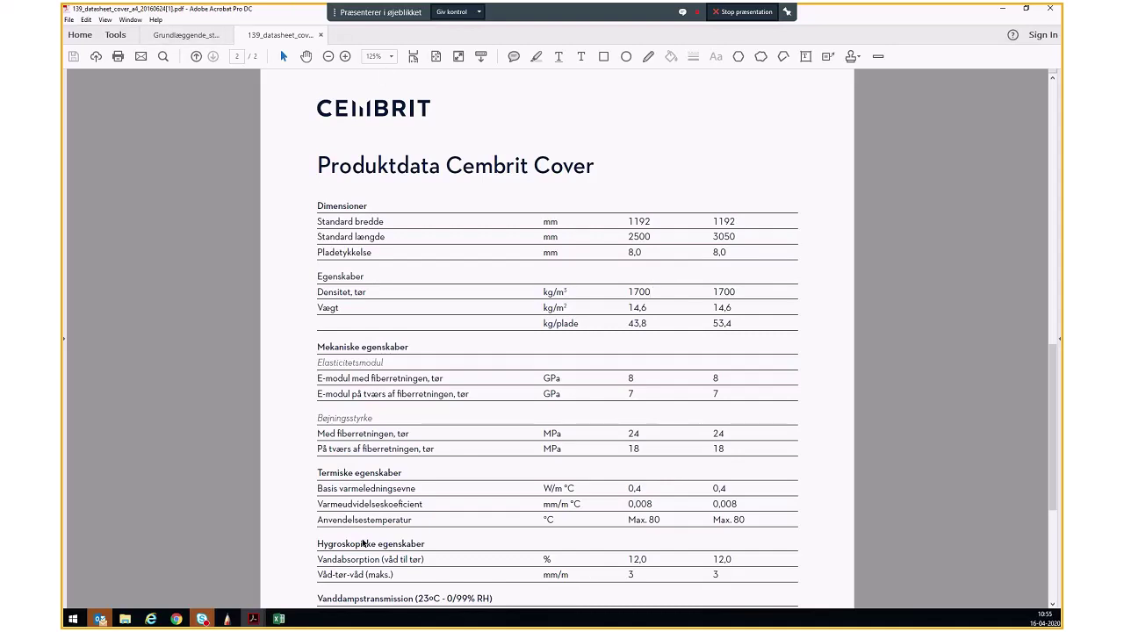
Step: Compare against the spreadsheet, then recheck the 1700 kg/m³ dry density row in the datasheet
{"action": "left_click", "coordinate": [278, 619]}
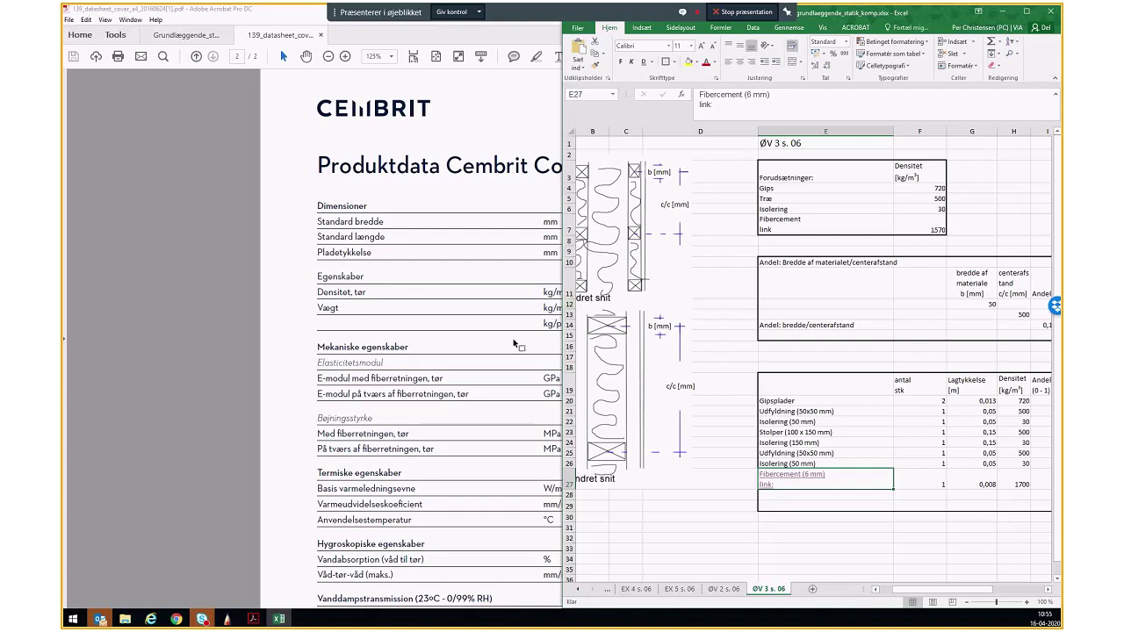
{"action": "left_click", "coordinate": [516, 343]}
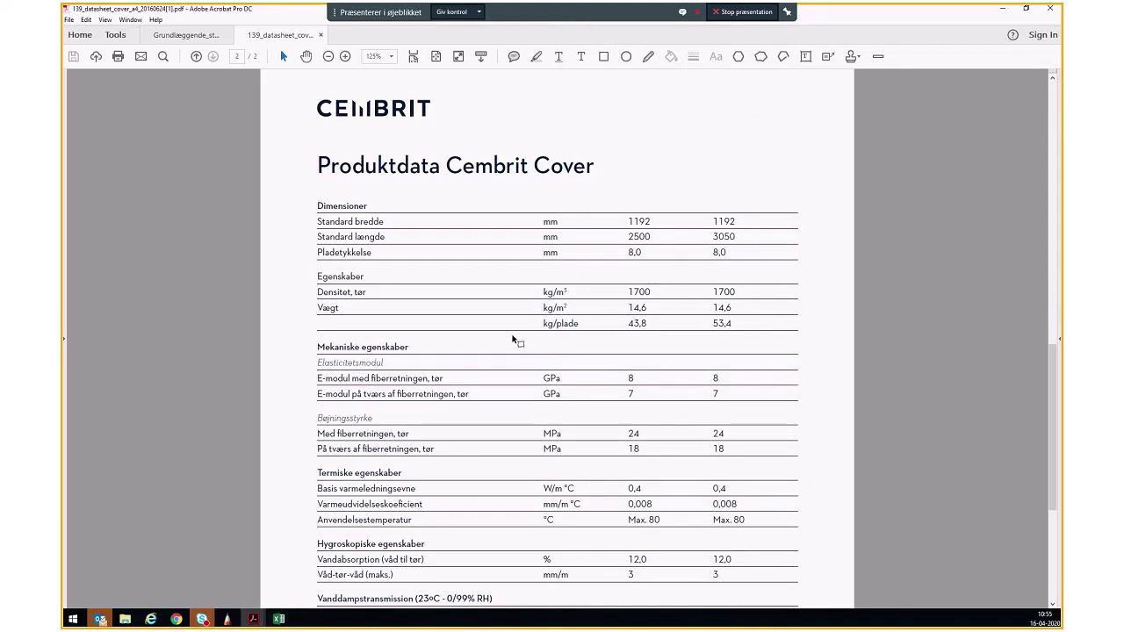
{"action": "scroll", "coordinate": [515, 342], "scroll_direction": "down", "scroll_amount": 1}
{"action": "scroll", "coordinate": [515, 343], "scroll_direction": "down", "scroll_amount": 2}
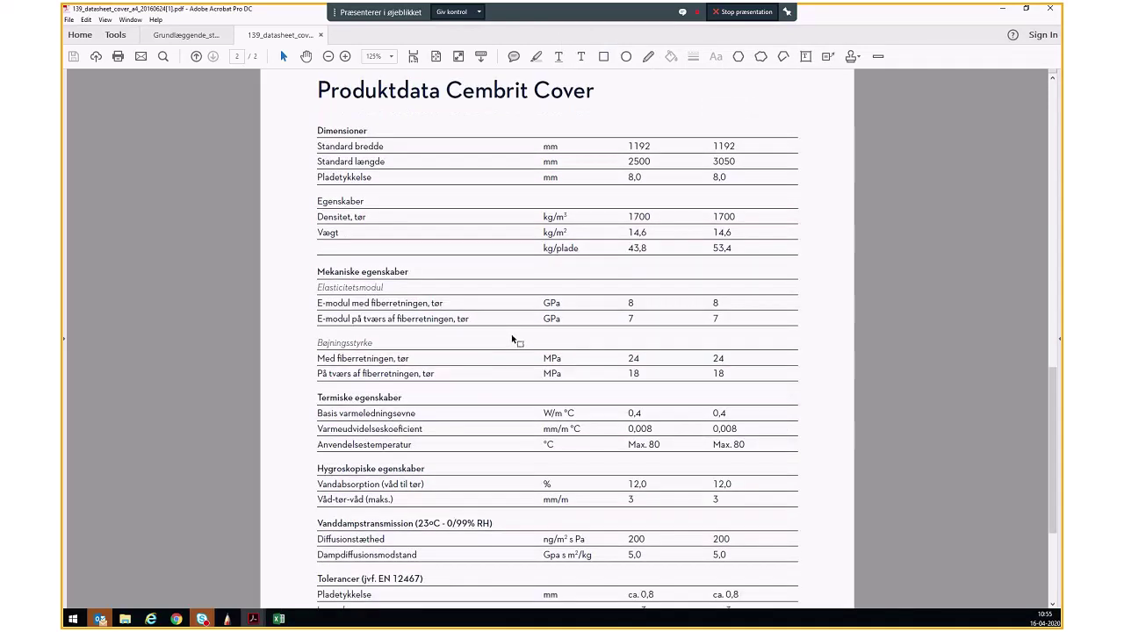
{"action": "scroll", "coordinate": [572, 384], "scroll_direction": "down", "scroll_amount": 1}
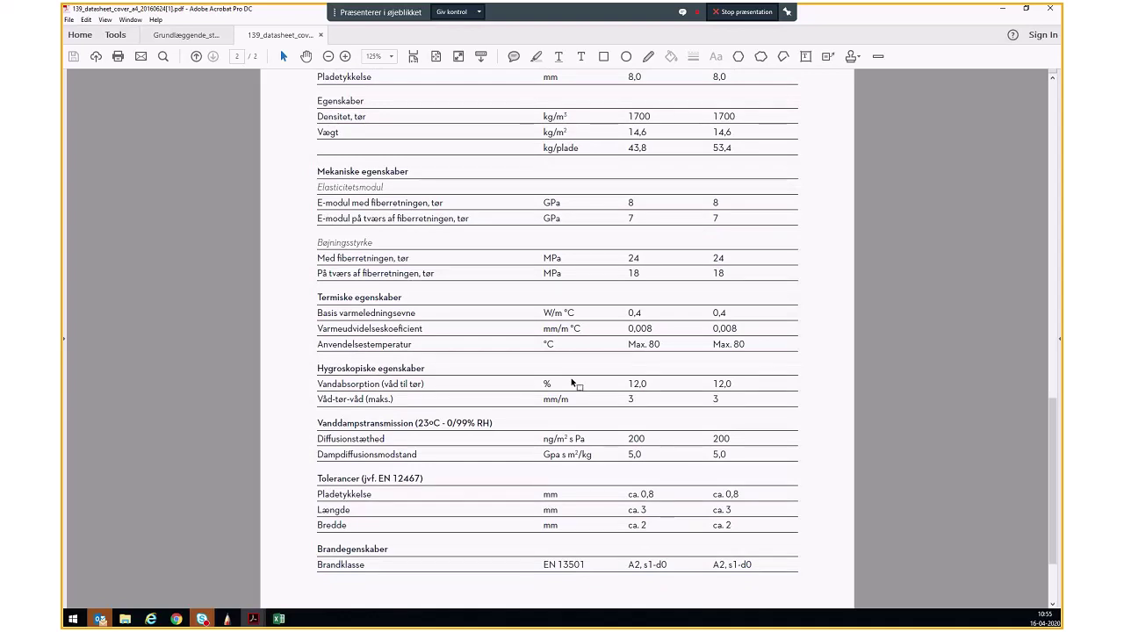
{"action": "scroll", "coordinate": [572, 383], "scroll_direction": "down", "scroll_amount": 1}
{"action": "scroll", "coordinate": [571, 378], "scroll_direction": "down", "scroll_amount": 1}
{"action": "scroll", "coordinate": [572, 379], "scroll_direction": "down", "scroll_amount": 2}
{"action": "scroll", "coordinate": [572, 380], "scroll_direction": "up", "scroll_amount": 3}
{"action": "scroll", "coordinate": [440, 303], "scroll_direction": "up", "scroll_amount": 1}
{"action": "scroll", "coordinate": [441, 301], "scroll_direction": "up", "scroll_amount": 2}
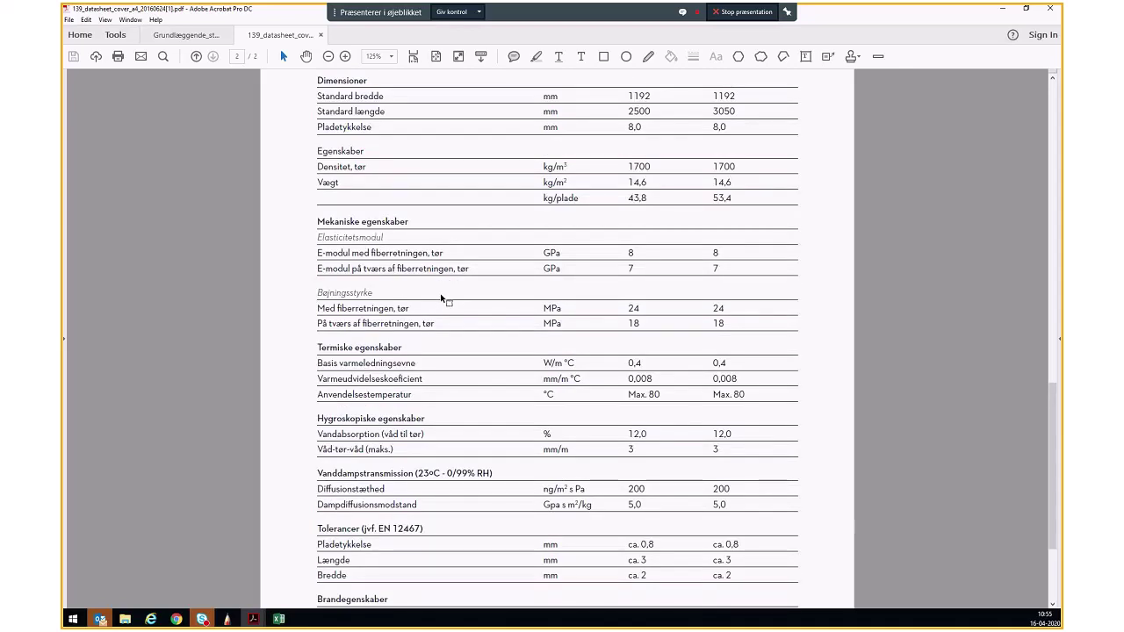
{"action": "scroll", "coordinate": [441, 297], "scroll_direction": "up", "scroll_amount": 1}
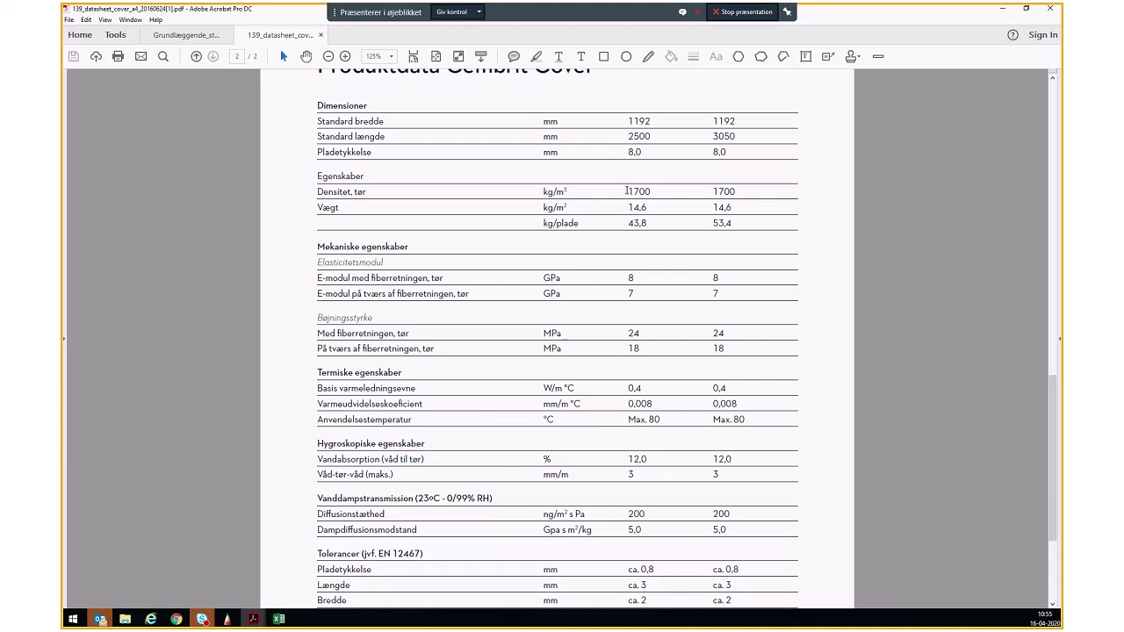
{"action": "scroll", "coordinate": [599, 355], "scroll_direction": "down", "scroll_amount": 1}
{"action": "scroll", "coordinate": [599, 355], "scroll_direction": "down", "scroll_amount": 1}
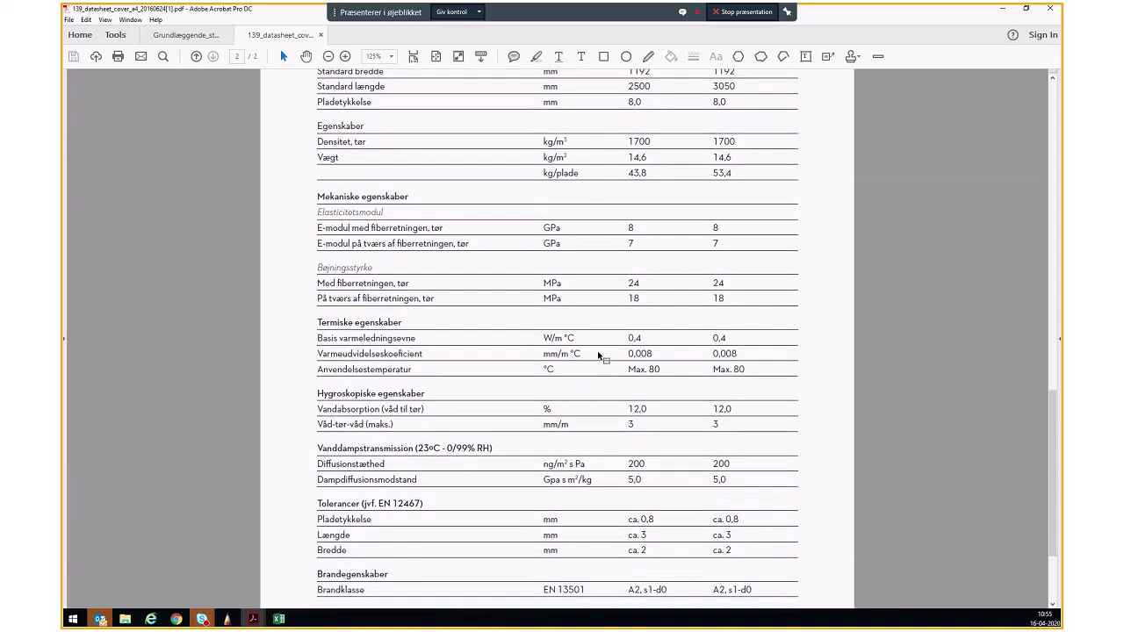
{"action": "scroll", "coordinate": [599, 354], "scroll_direction": "down", "scroll_amount": 1}
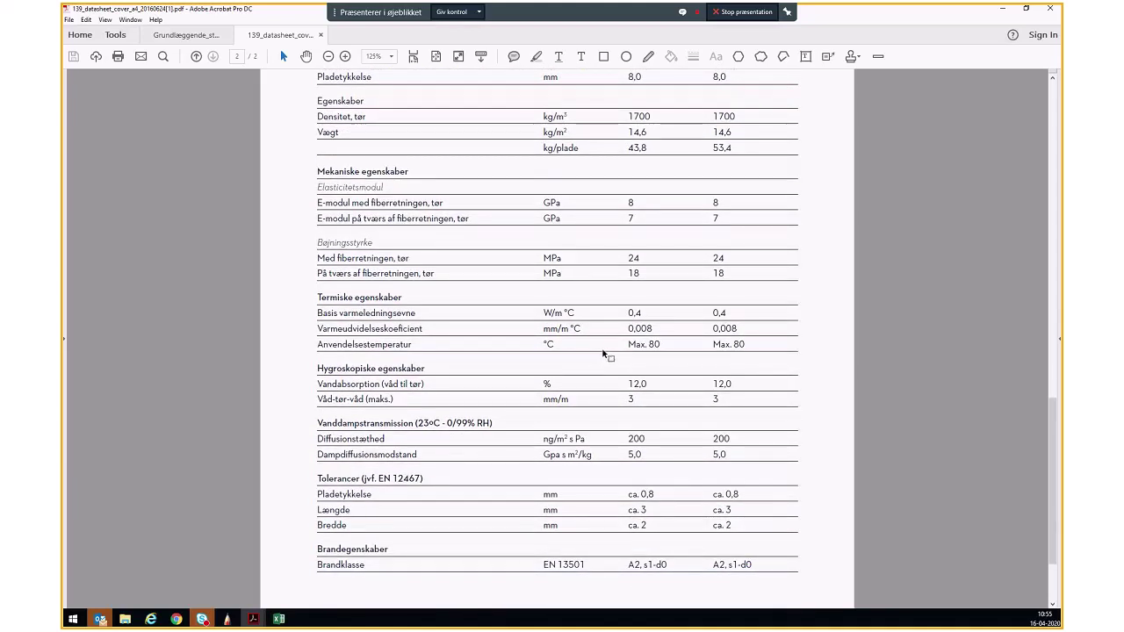
{"action": "scroll", "coordinate": [605, 355], "scroll_direction": "down", "scroll_amount": 1}
{"action": "scroll", "coordinate": [604, 356], "scroll_direction": "down", "scroll_amount": 2}
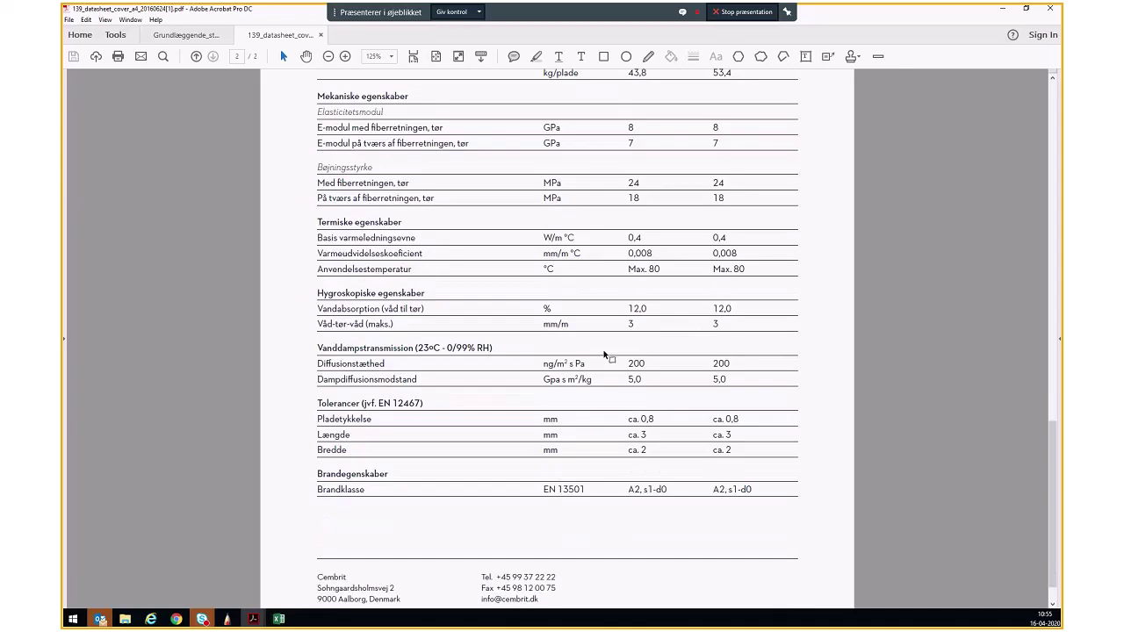
{"action": "scroll", "coordinate": [604, 355], "scroll_direction": "down", "scroll_amount": 1}
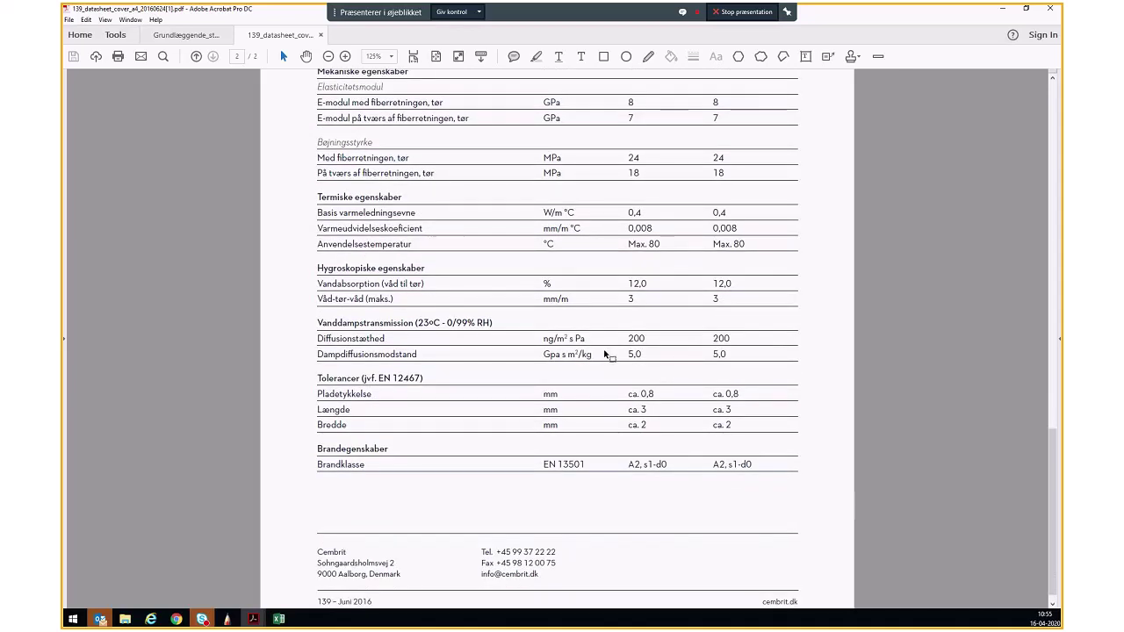
{"action": "scroll", "coordinate": [604, 355], "scroll_direction": "down", "scroll_amount": 1}
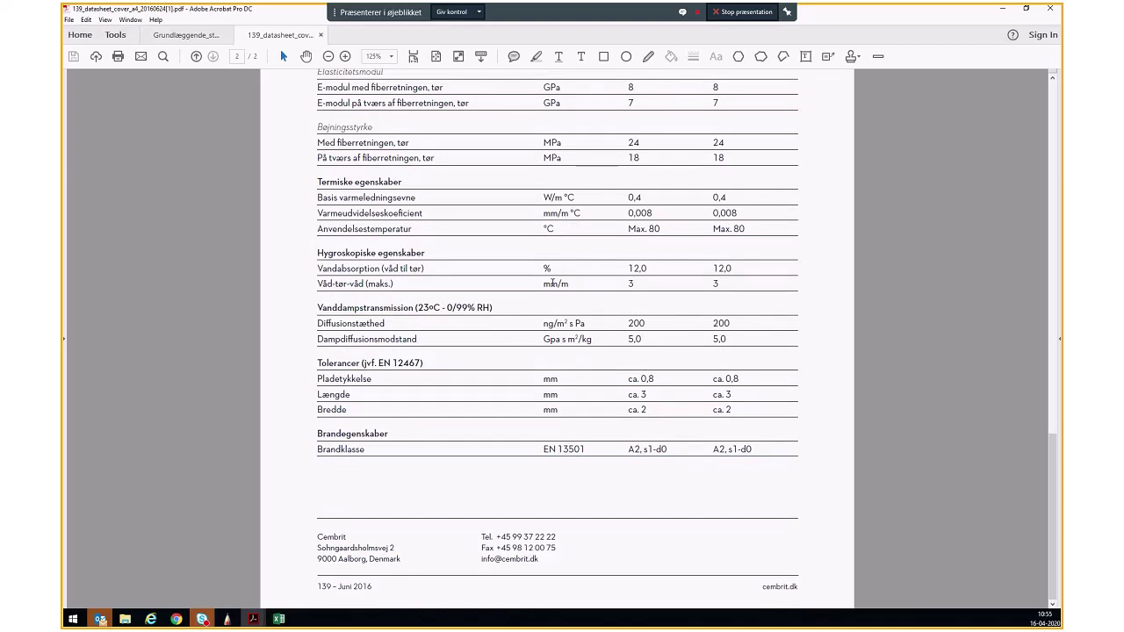
{"action": "scroll", "coordinate": [551, 282], "scroll_direction": "up", "scroll_amount": 2}
{"action": "scroll", "coordinate": [550, 282], "scroll_direction": "up", "scroll_amount": 1}
{"action": "scroll", "coordinate": [549, 287], "scroll_direction": "up", "scroll_amount": 2}
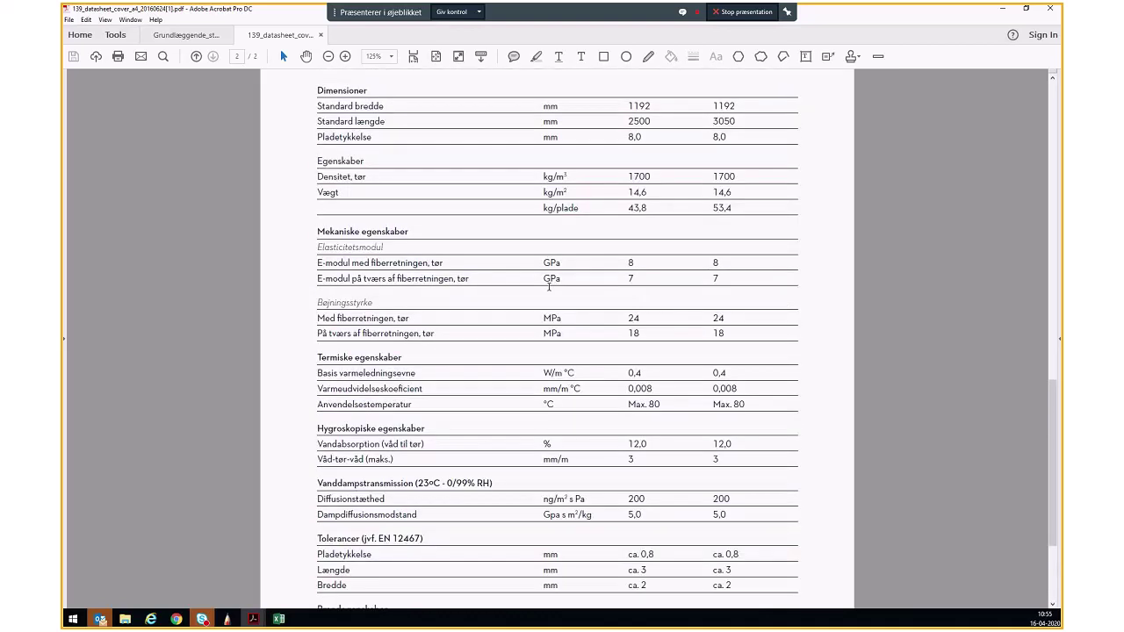
{"action": "scroll", "coordinate": [556, 288], "scroll_direction": "up", "scroll_amount": 1}
{"action": "scroll", "coordinate": [515, 269], "scroll_direction": "up", "scroll_amount": 1}
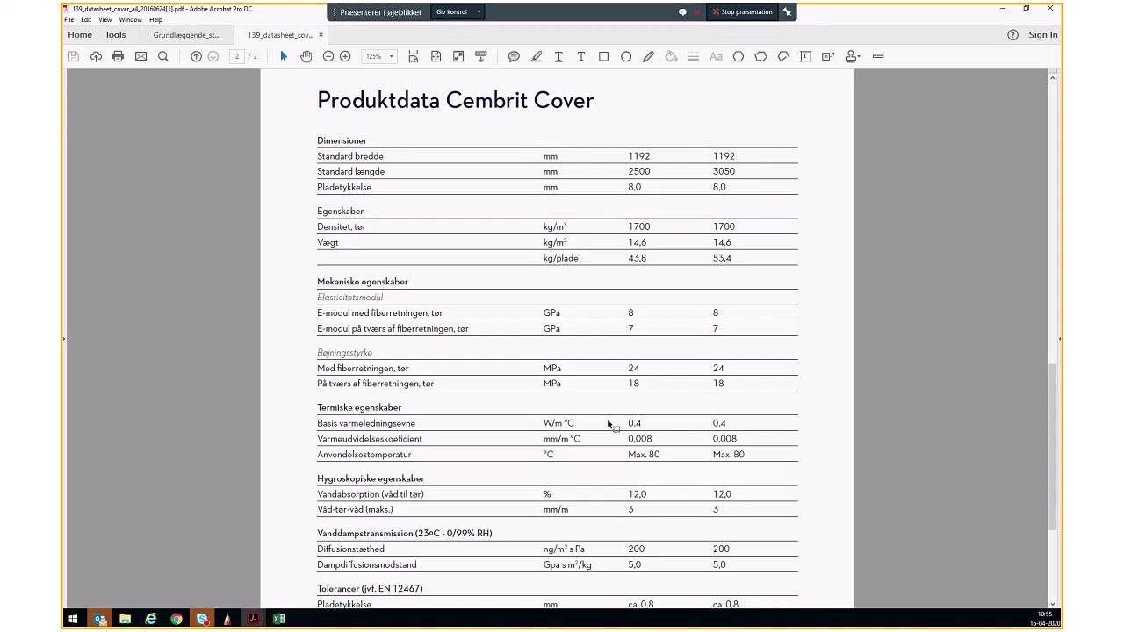
{"action": "scroll", "coordinate": [632, 509], "scroll_direction": "down", "scroll_amount": 3}
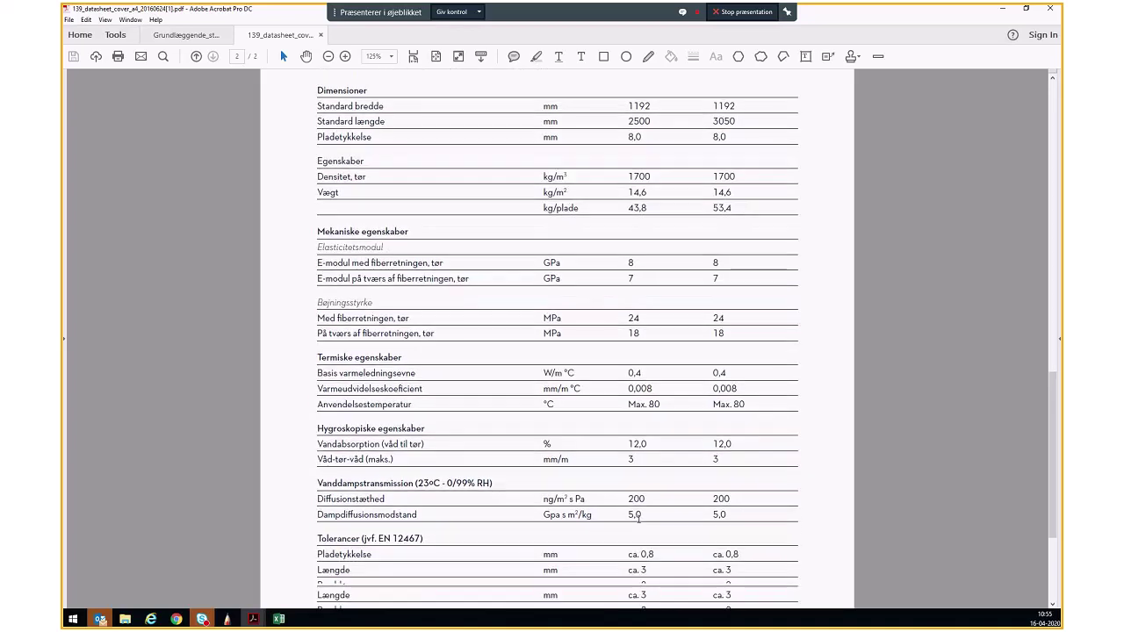
{"action": "scroll", "coordinate": [642, 520], "scroll_direction": "up", "scroll_amount": 5}
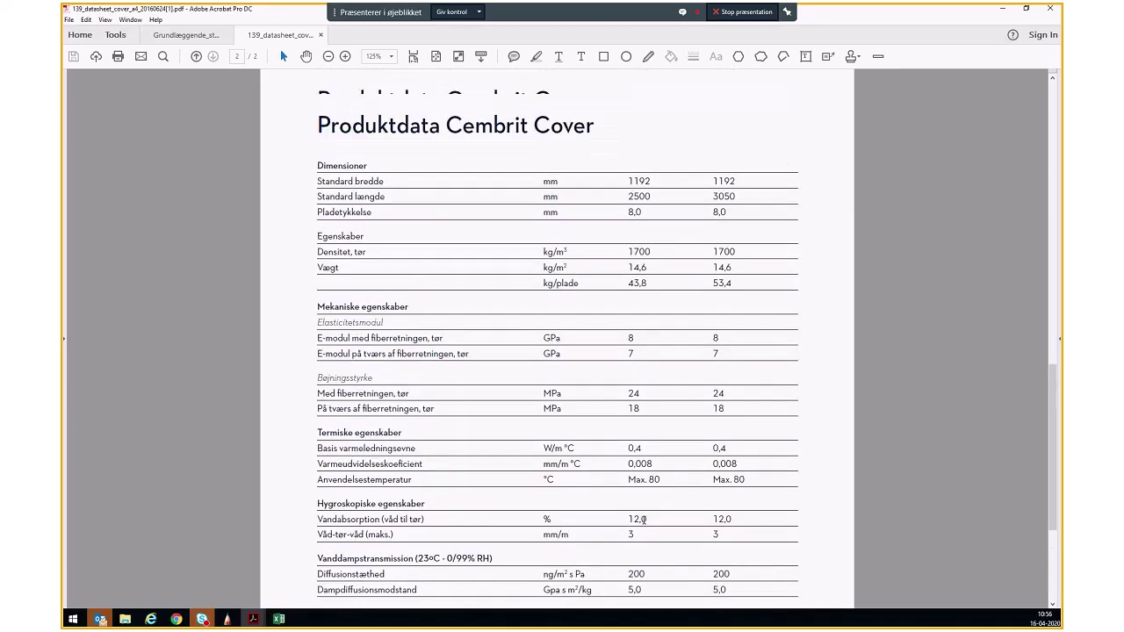
{"action": "scroll", "coordinate": [644, 521], "scroll_direction": "up", "scroll_amount": 3}
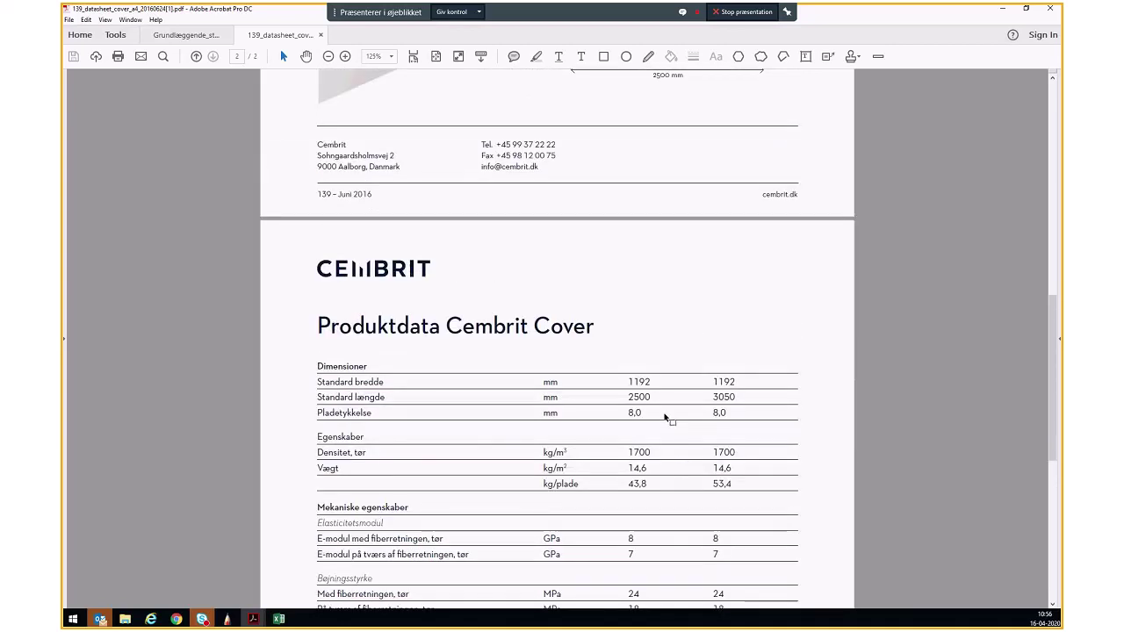
{"action": "scroll", "coordinate": [604, 301], "scroll_direction": "up", "scroll_amount": 3}
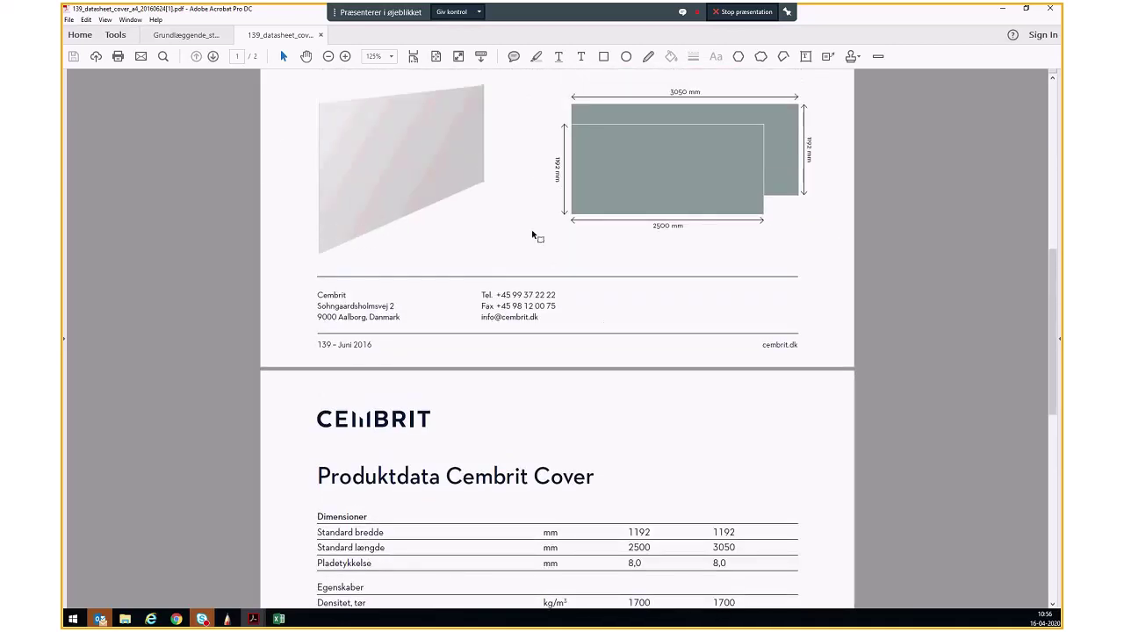
{"action": "scroll", "coordinate": [534, 234], "scroll_direction": "up", "scroll_amount": 3}
{"action": "scroll", "coordinate": [534, 238], "scroll_direction": "up", "scroll_amount": 3}
{"action": "scroll", "coordinate": [509, 349], "scroll_direction": "down", "scroll_amount": 5}
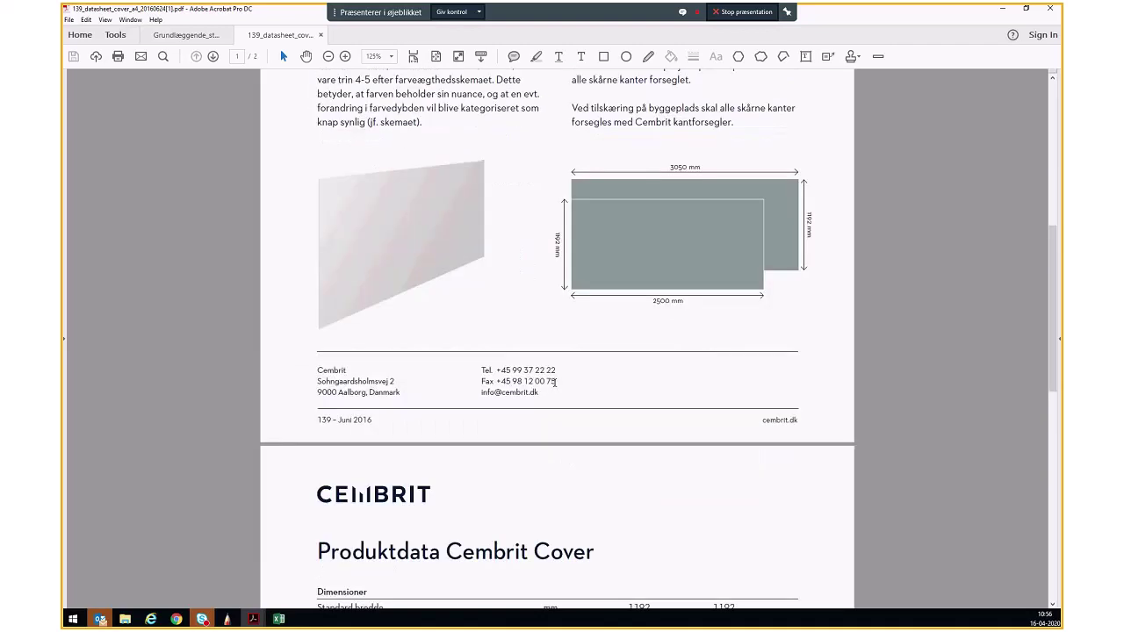
{"action": "scroll", "coordinate": [439, 356], "scroll_direction": "down", "scroll_amount": 4}
{"action": "scroll", "coordinate": [369, 364], "scroll_direction": "down", "scroll_amount": 3}
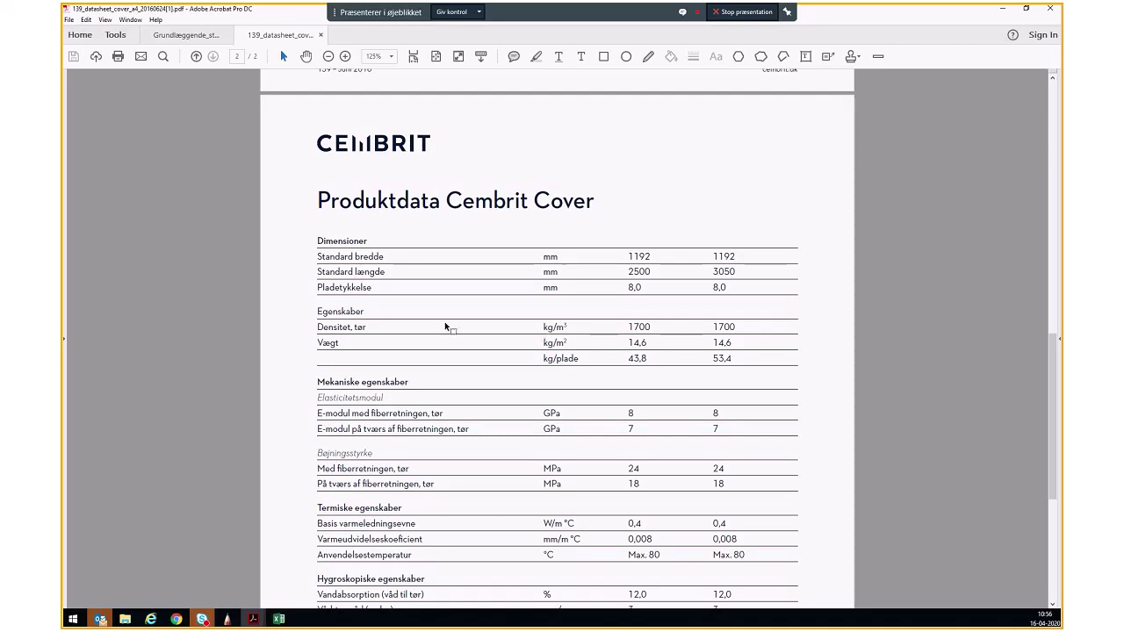
{"action": "double_click", "coordinate": [546, 328]}
{"action": "left_click", "coordinate": [631, 326]}
{"action": "scroll", "coordinate": [606, 402], "scroll_direction": "down", "scroll_amount": 1}
{"action": "scroll", "coordinate": [606, 402], "scroll_direction": "down", "scroll_amount": 2}
{"action": "scroll", "coordinate": [605, 404], "scroll_direction": "down", "scroll_amount": 2}
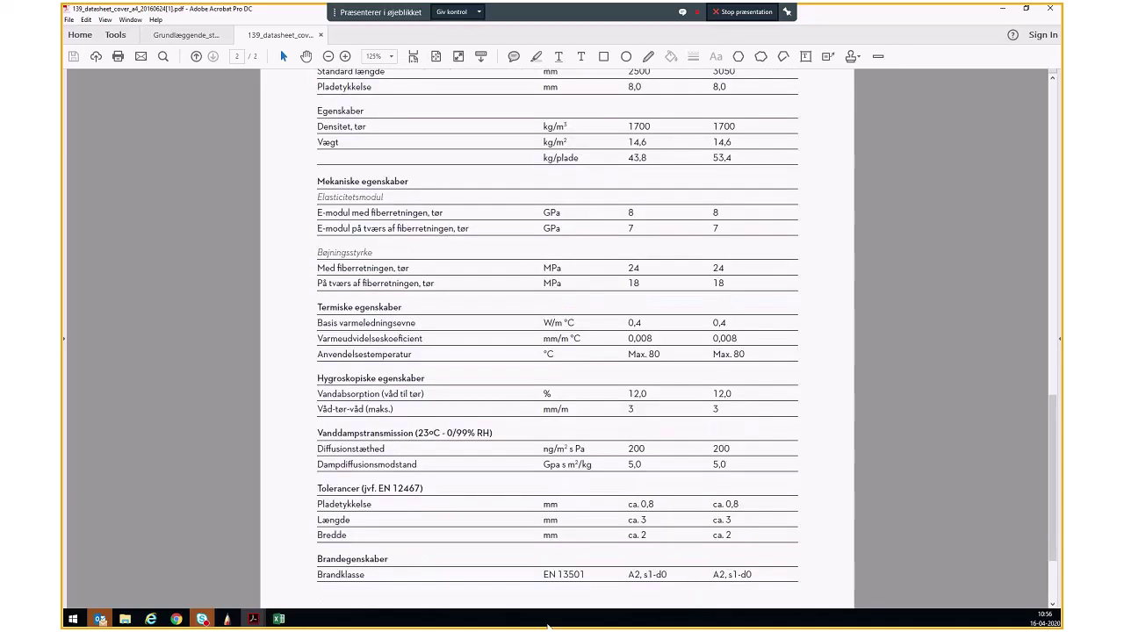
{"action": "scroll", "coordinate": [622, 313], "scroll_direction": "up", "scroll_amount": 2}
{"action": "scroll", "coordinate": [622, 314], "scroll_direction": "up", "scroll_amount": 4}
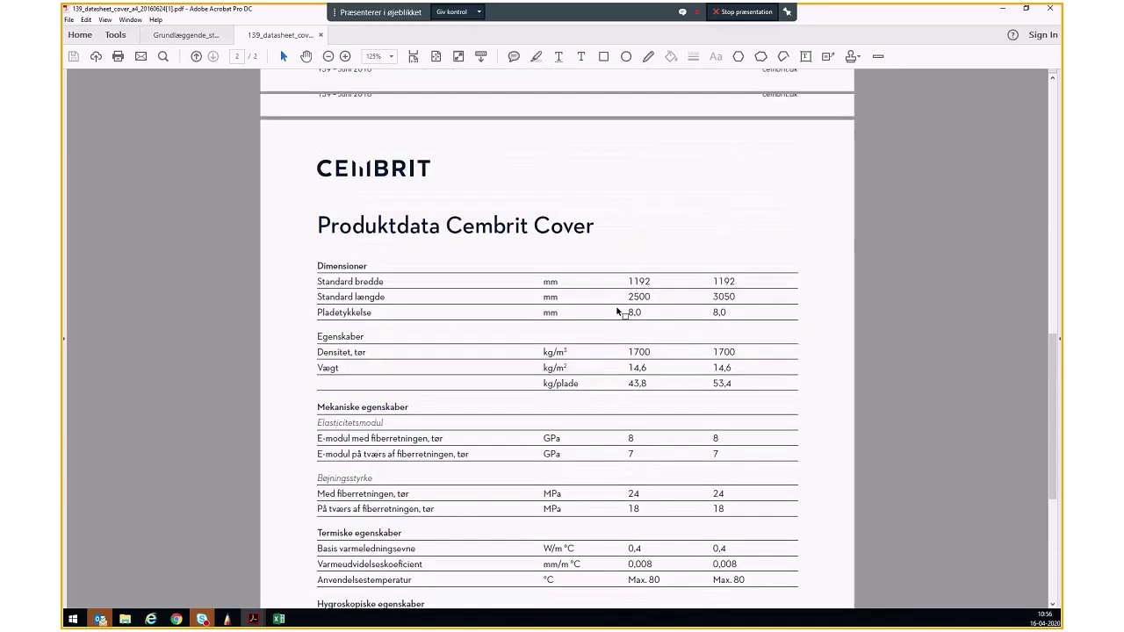
{"action": "scroll", "coordinate": [620, 313], "scroll_direction": "up", "scroll_amount": 1}
{"action": "scroll", "coordinate": [620, 312], "scroll_direction": "up", "scroll_amount": 8}
{"action": "scroll", "coordinate": [622, 307], "scroll_direction": "up", "scroll_amount": 5}
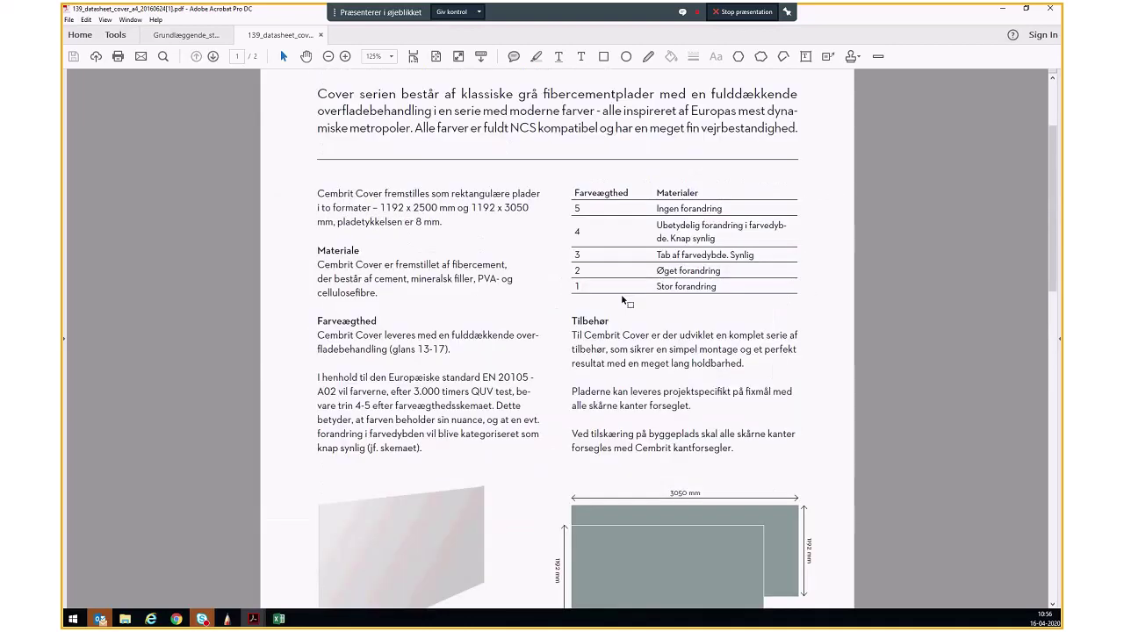
{"action": "scroll", "coordinate": [624, 301], "scroll_direction": "up", "scroll_amount": 4}
{"action": "scroll", "coordinate": [452, 449], "scroll_direction": "down", "scroll_amount": 1}
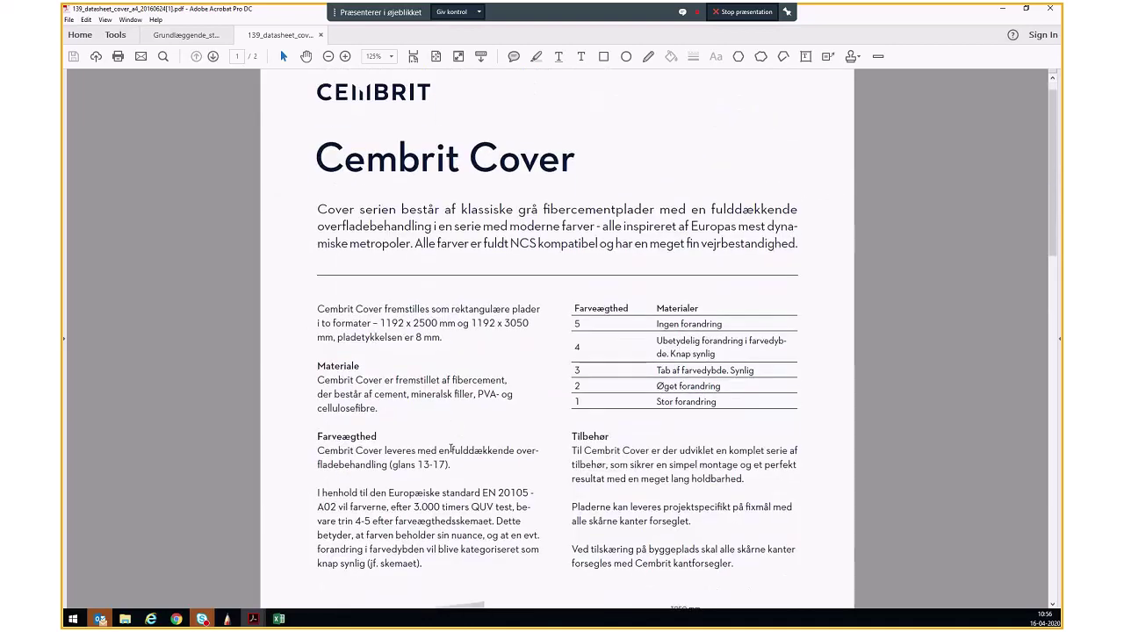
{"action": "scroll", "coordinate": [451, 449], "scroll_direction": "down", "scroll_amount": 1}
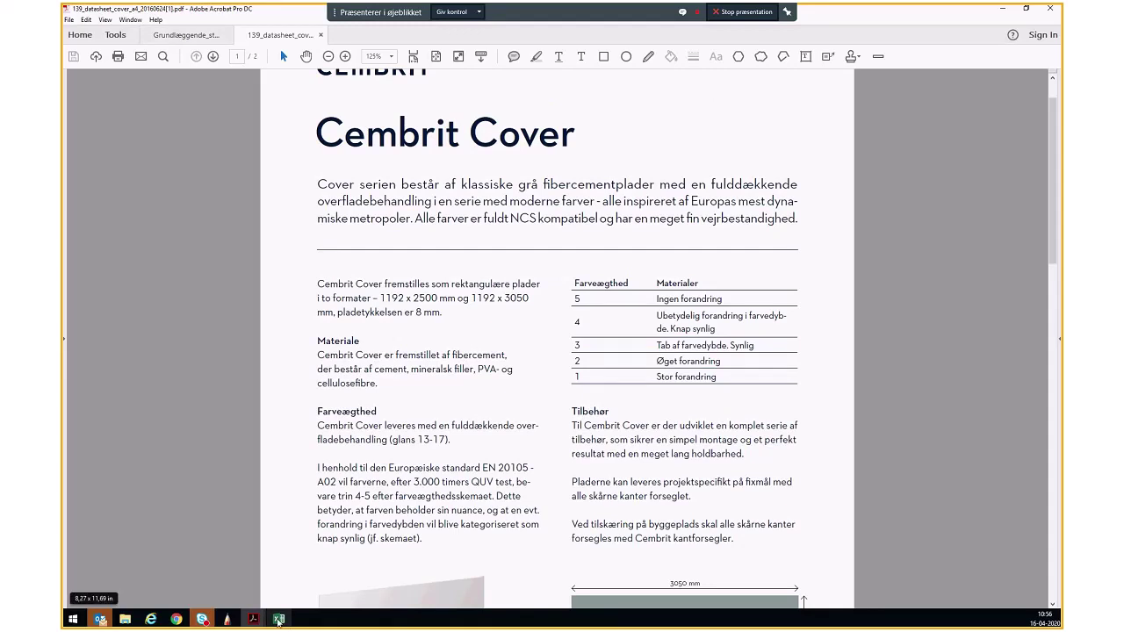
Step: Retry the E27 Fibercement link in Excel and dismiss the cannot-open-file error
{"action": "left_click", "coordinate": [278, 619]}
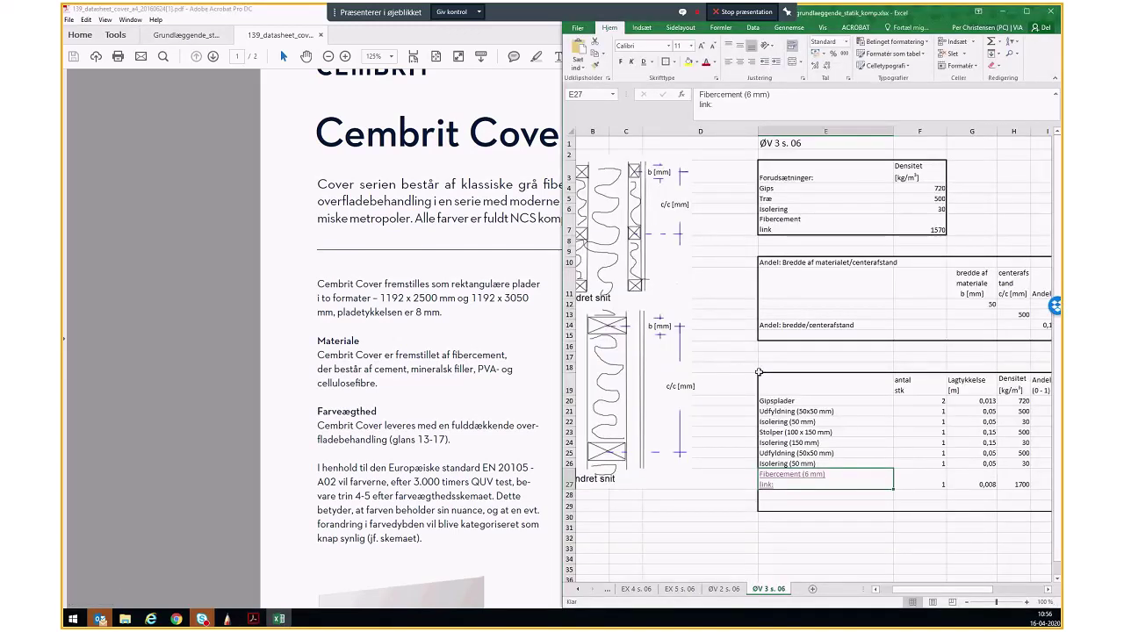
{"action": "left_click_drag", "start_coordinate": [961, 591], "coordinate": [973, 586]}
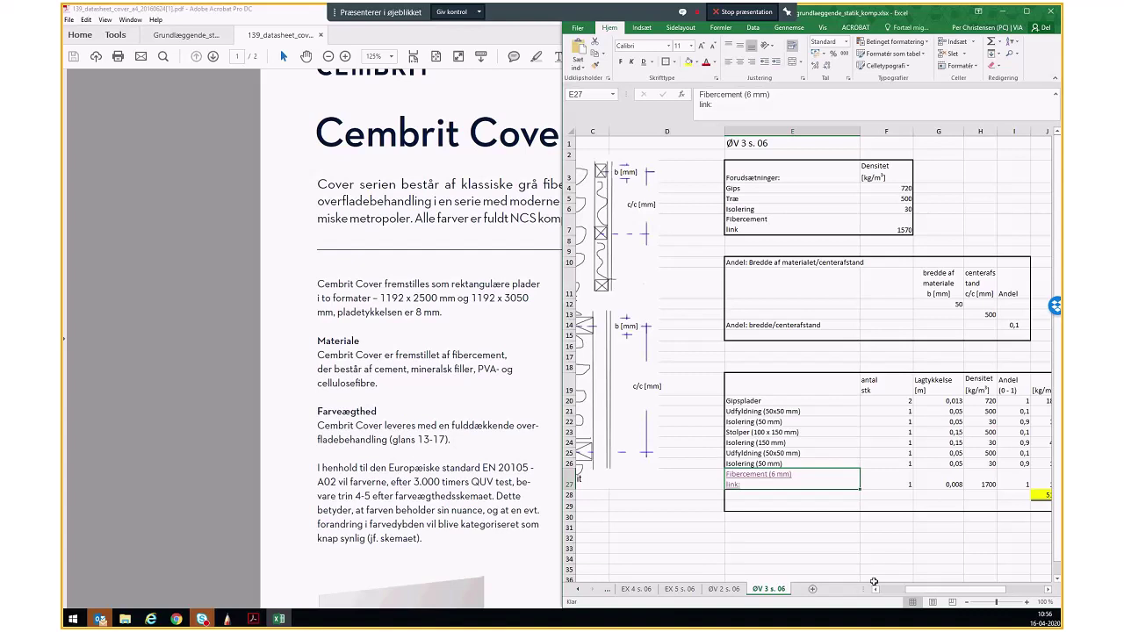
{"action": "left_click_drag", "start_coordinate": [928, 591], "coordinate": [940, 590]}
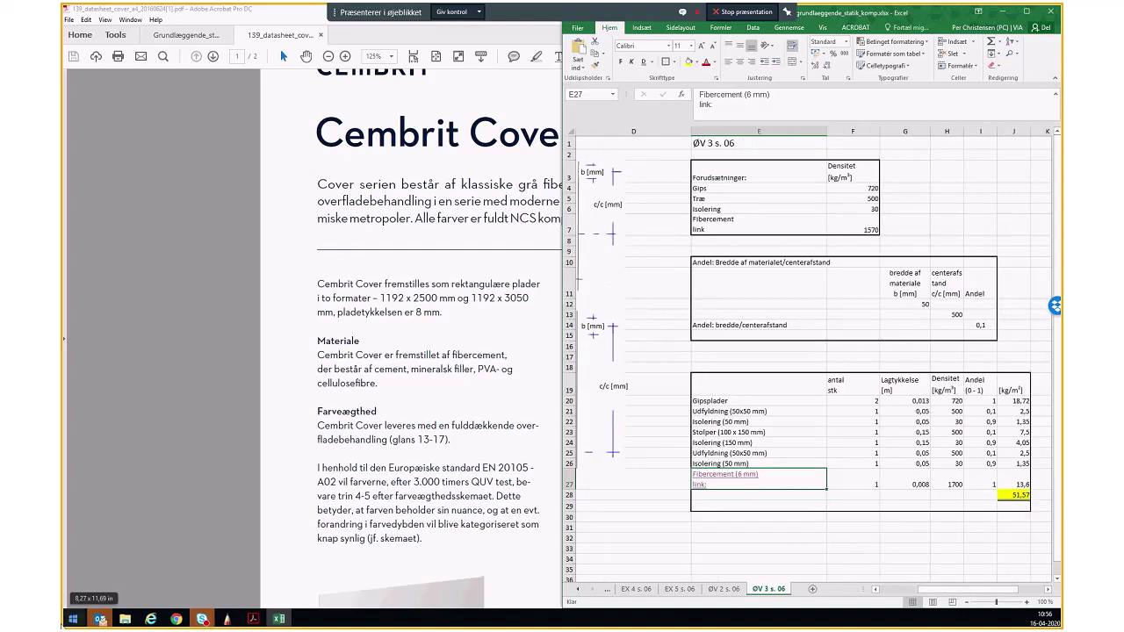
{"action": "mouse_move", "coordinate": [100, 619]}
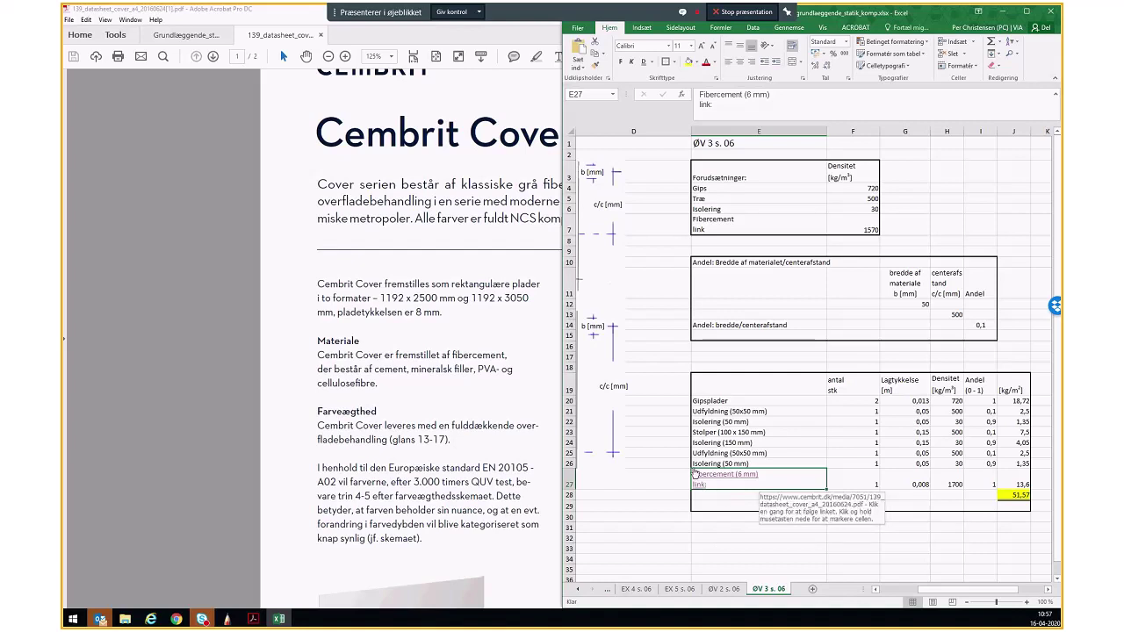
{"action": "left_click", "coordinate": [726, 485]}
{"action": "left_click", "coordinate": [579, 340]}
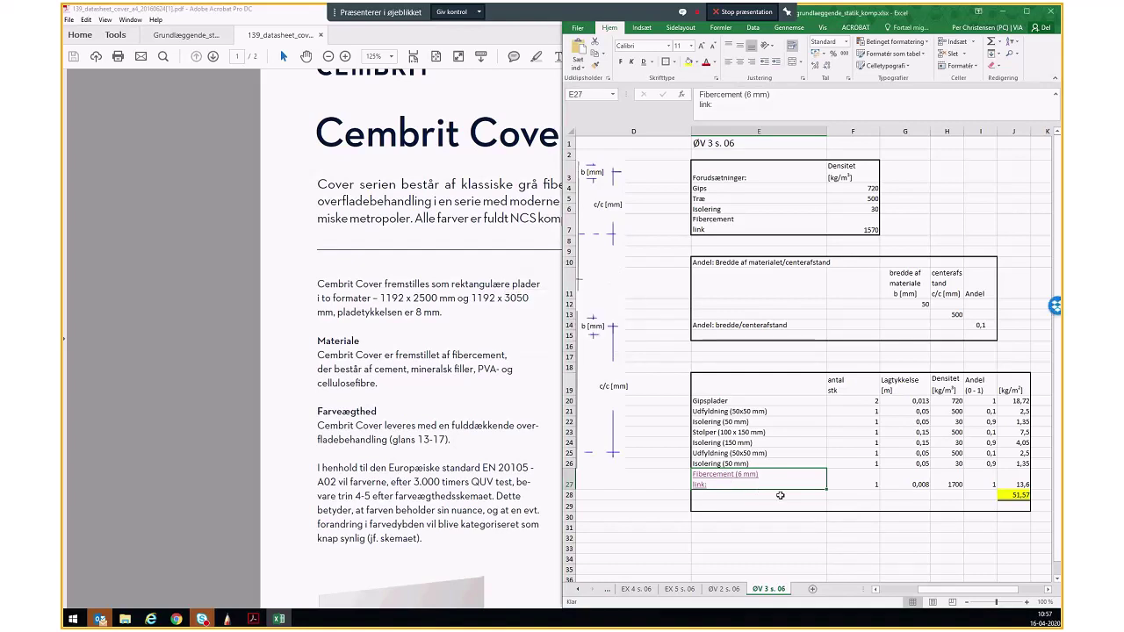
Step: Copy the Fibercement (6 mm) link cell E27 with Ctrl+C
{"action": "left_click", "coordinate": [763, 503]}
{"action": "left_click", "coordinate": [761, 483]}
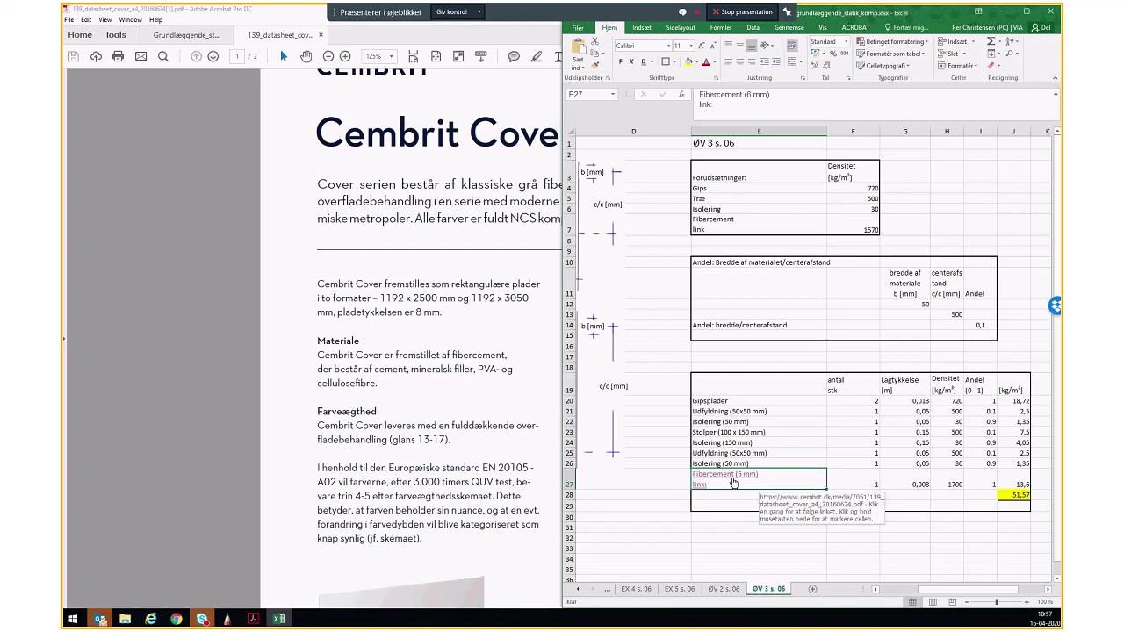
{"action": "key", "text": "ctrl+c"}
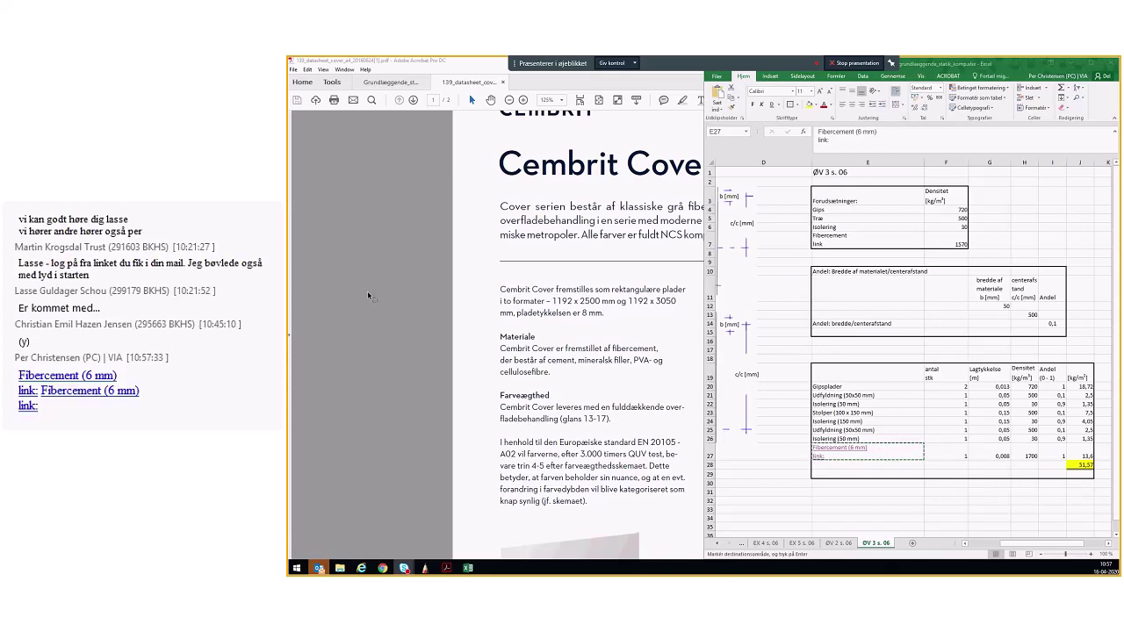
Step: Make the shared Excel window with the fibre-cement layer table active again
{"action": "left_click", "coordinate": [894, 489]}
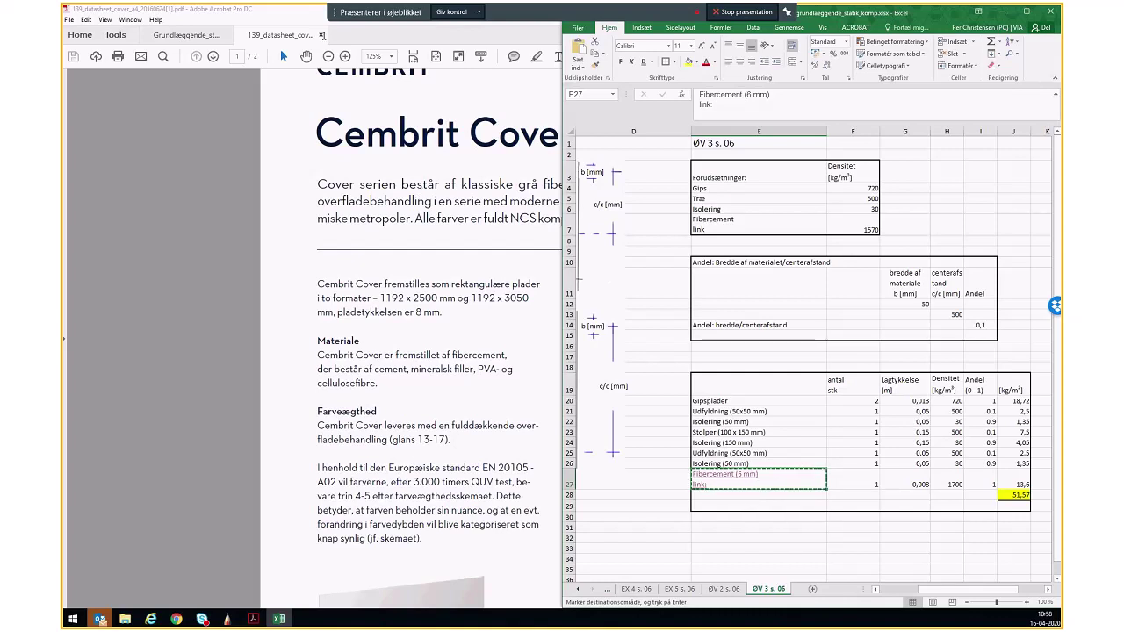
Step: Close the Cembrit Cover datasheet and snap Excel right with the statics notes PDF on the left
{"action": "left_click", "coordinate": [322, 35]}
{"action": "left_click", "coordinate": [322, 35]}
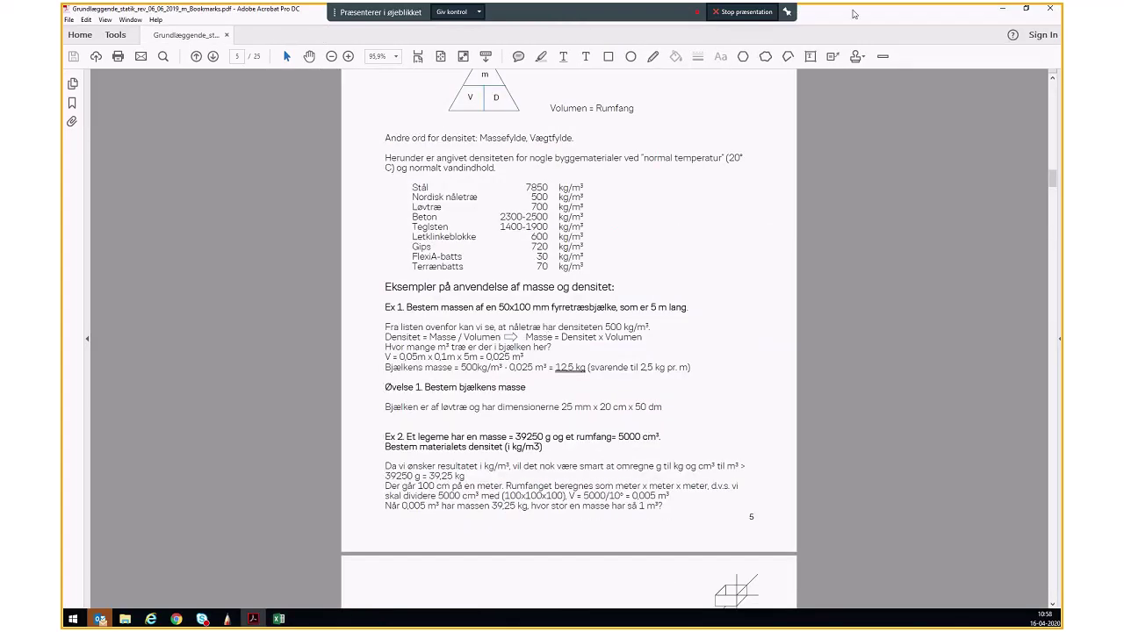
{"action": "key", "text": "super+Right"}
{"action": "key", "text": "super+Left"}
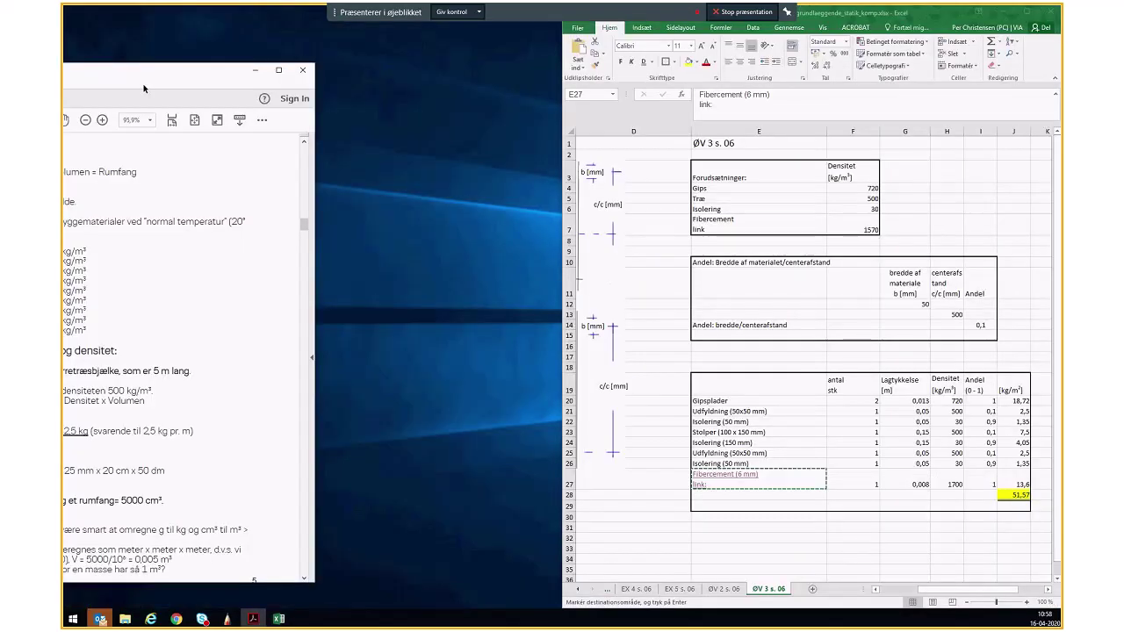
{"action": "left_click_drag", "start_coordinate": [144, 87], "coordinate": [371, 154]}
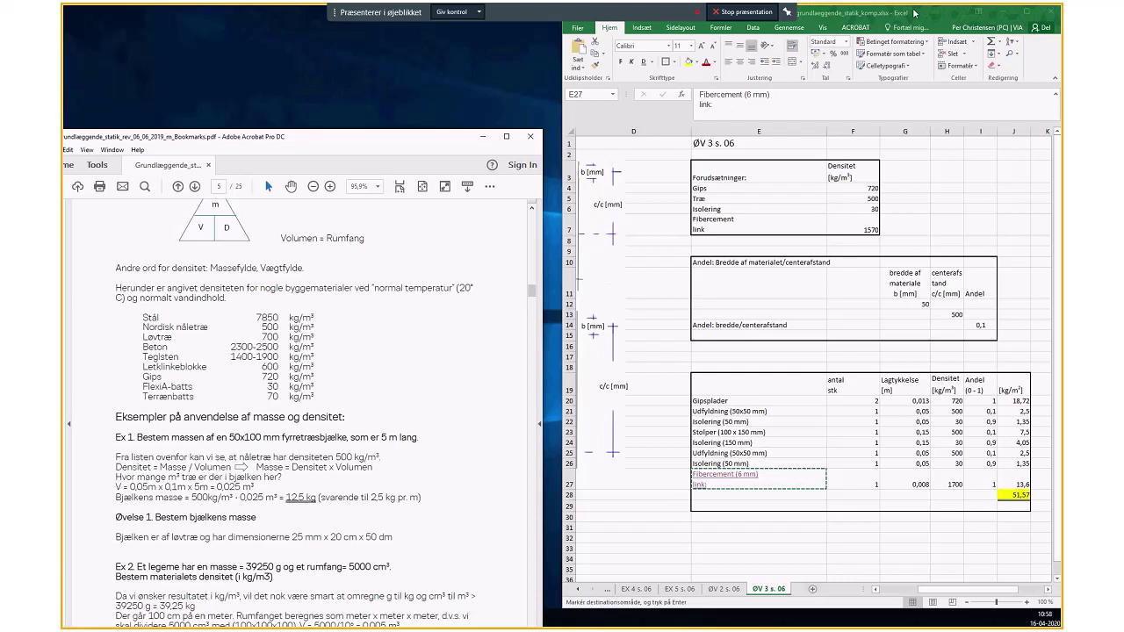
{"action": "key", "text": "super+Right"}
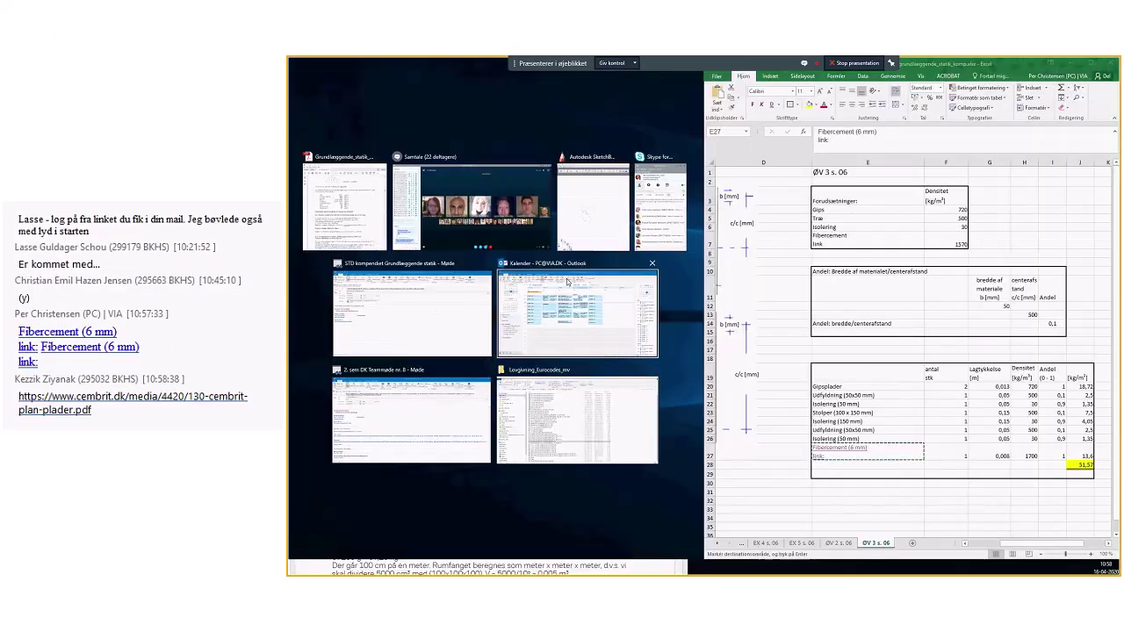
{"action": "left_click", "coordinate": [344, 206]}
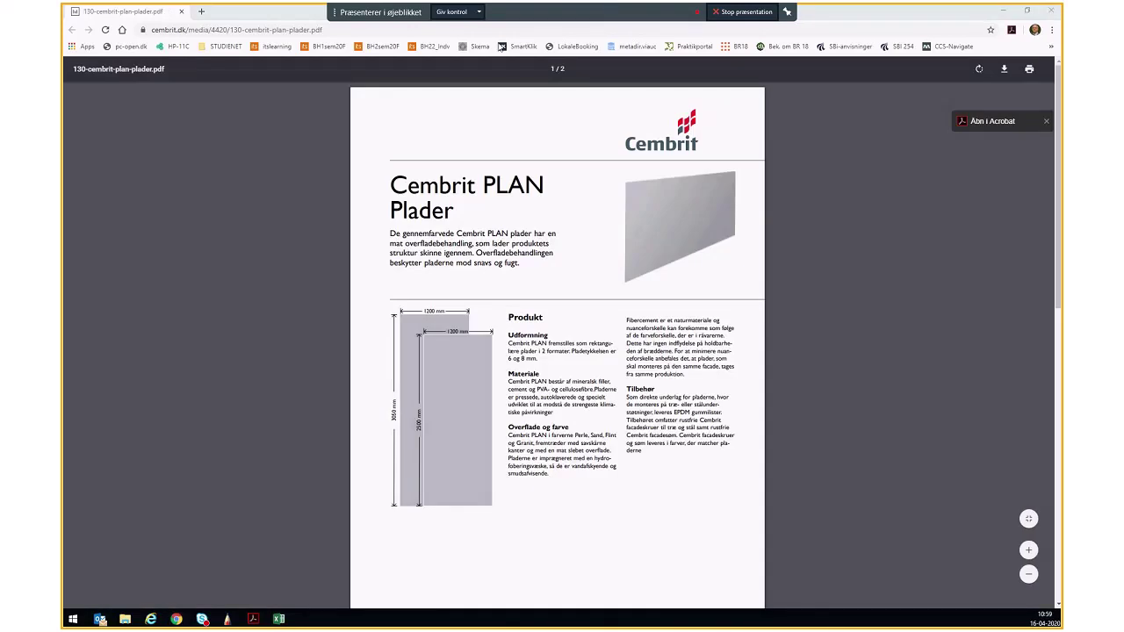
Step: Minimise the Cembrit PLAN datasheet window, bring it back and maximise it to fill the screen
{"action": "double_click", "coordinate": [879, 11]}
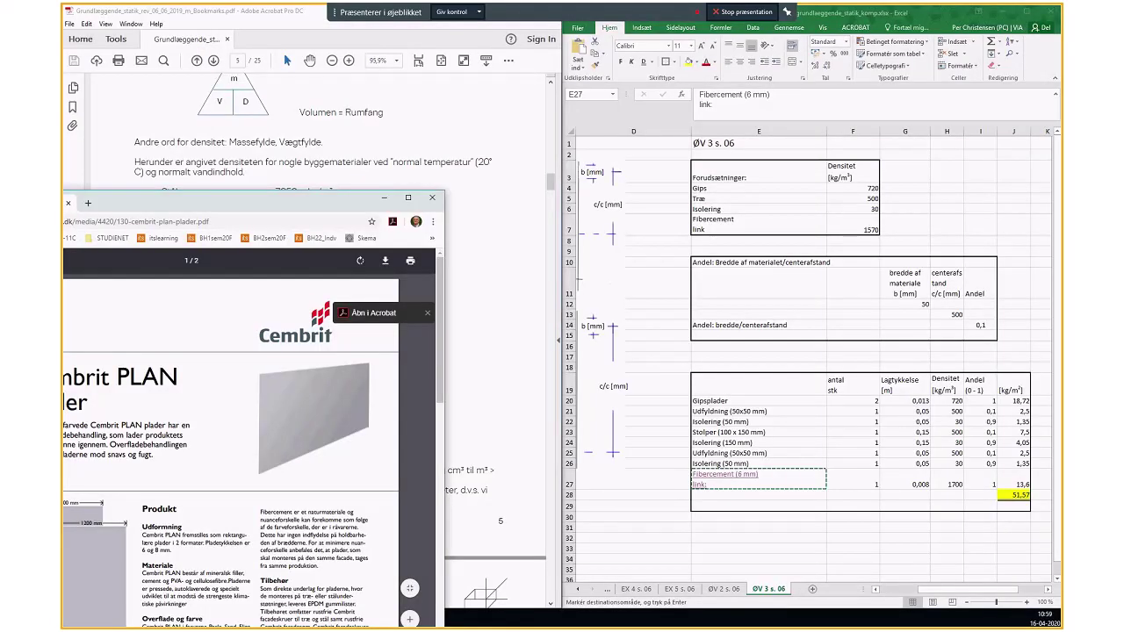
{"action": "key", "text": "super+Down"}
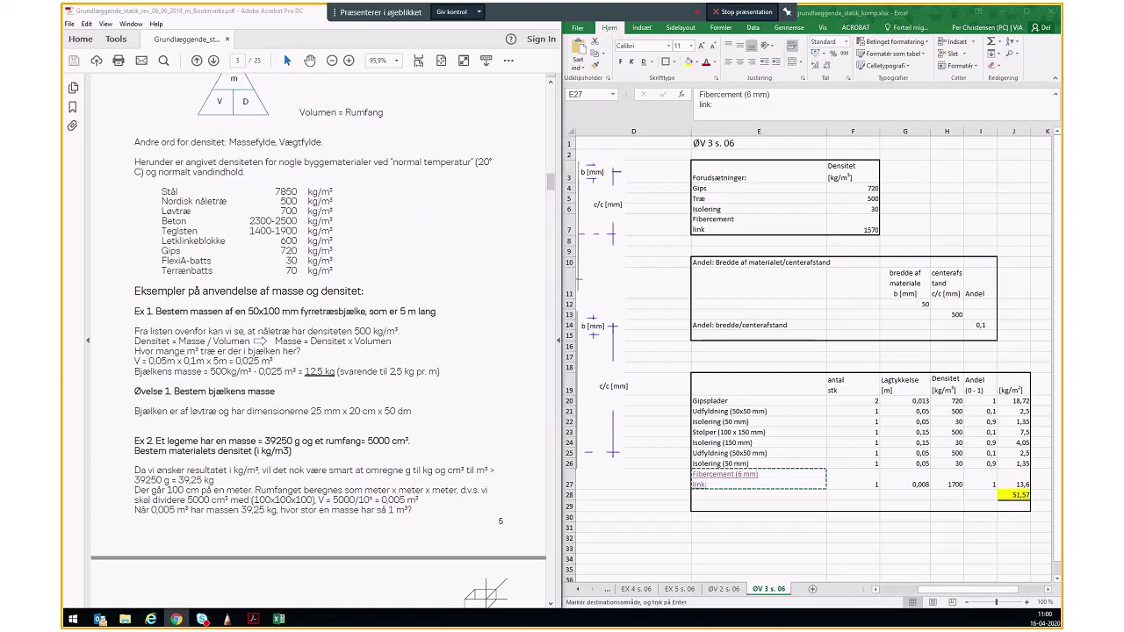
{"action": "key", "text": "alt+Tab"}
{"action": "left_click_drag", "start_coordinate": [641, 61], "coordinate": [690, 61]}
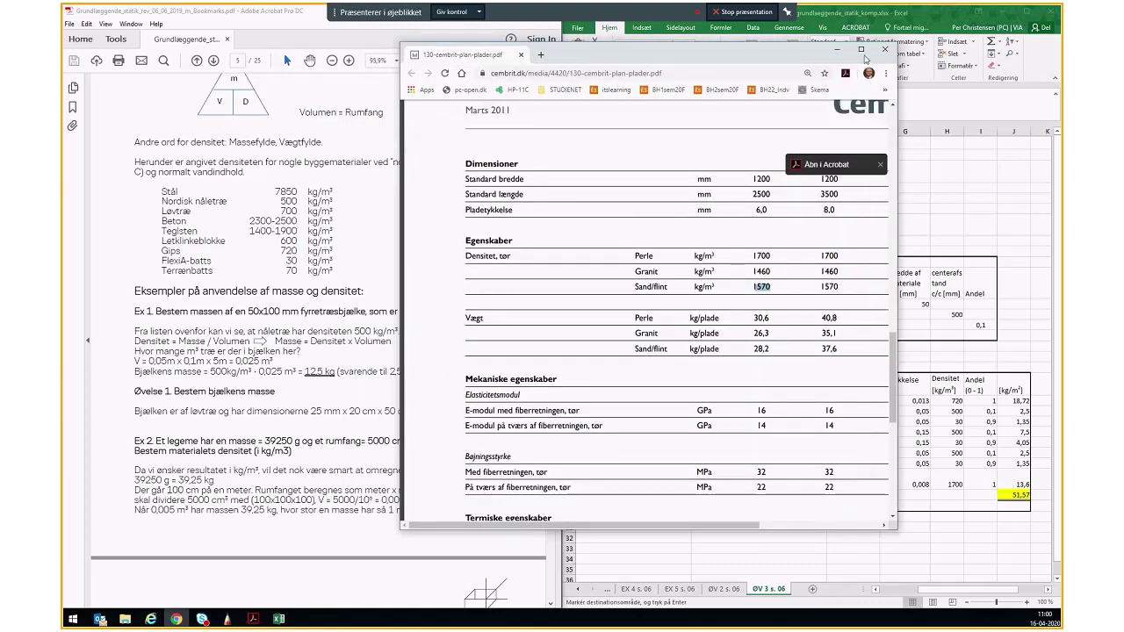
{"action": "left_click", "coordinate": [857, 59]}
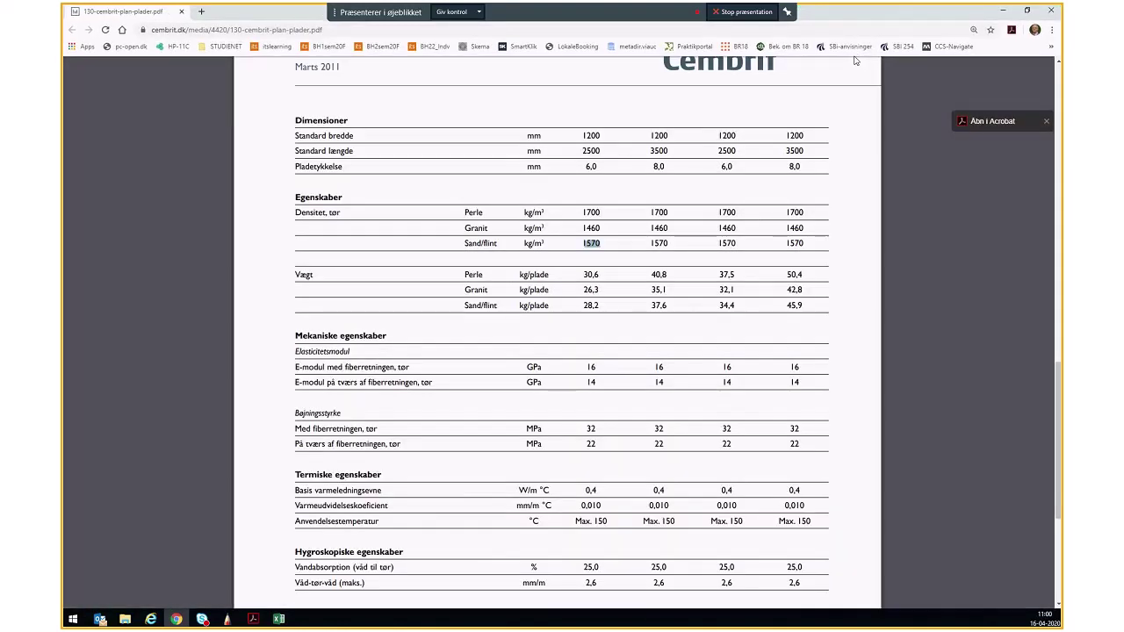